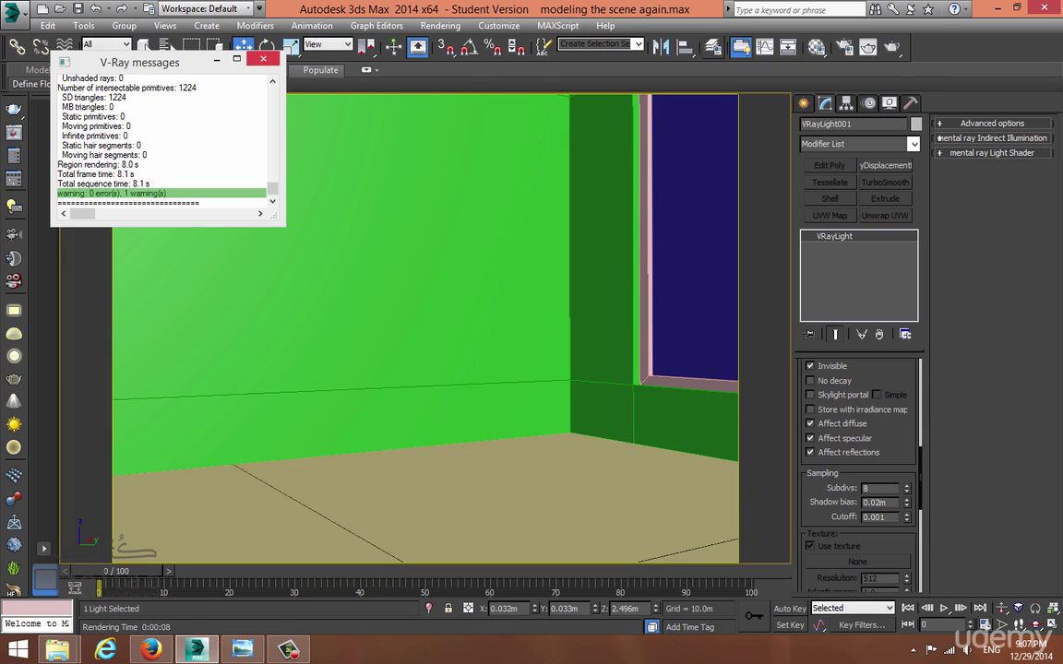
Select the V-Ray physical camera in the Top view and set its f-number to 4
key(alt+w)
key(alt+w)
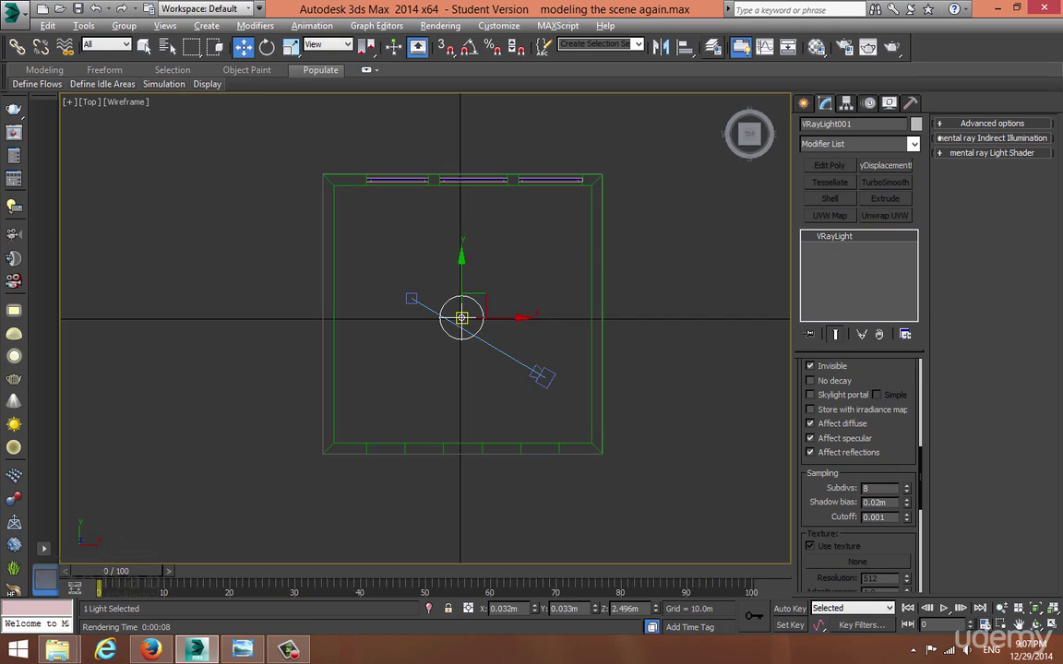
scroll(859, 443, up, 5)
key(alt+w)
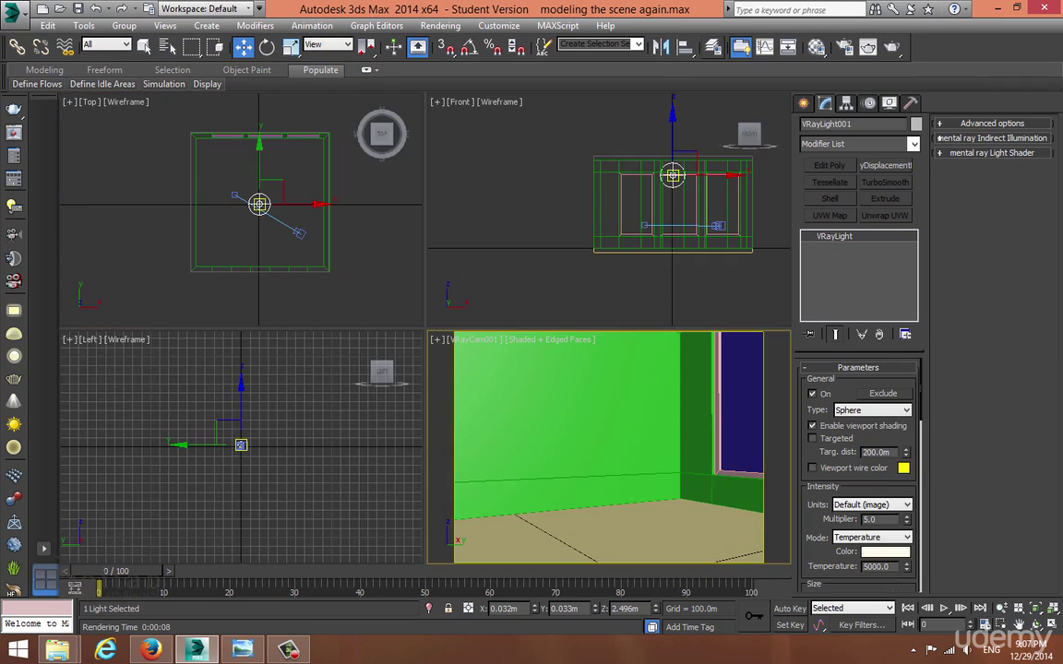
key(alt+w)
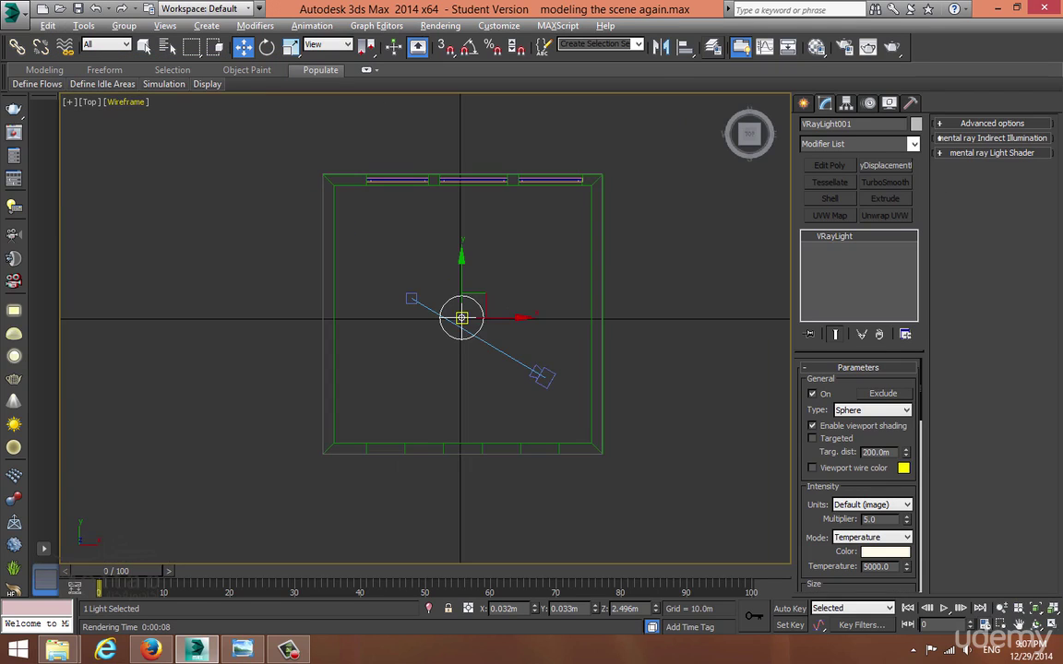
click(545, 377)
drag(849, 509, 849, 450)
double_click(884, 451)
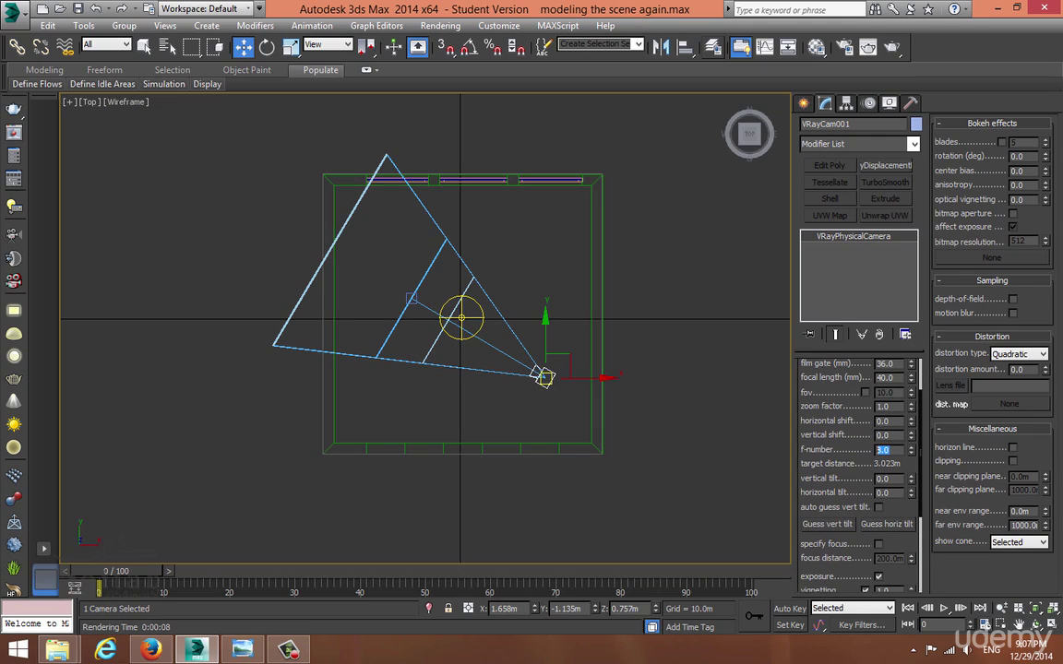
key(Return)
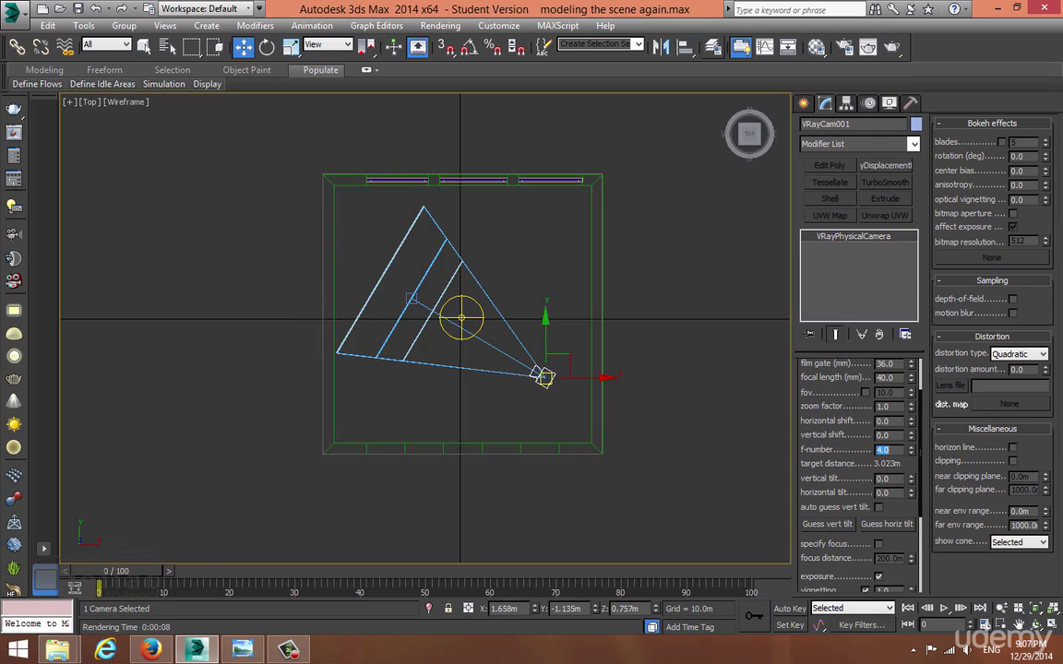
Set the camera's white balance to Neutral and its shutter speed to 50
scroll(858, 462, down, 5)
click(883, 471)
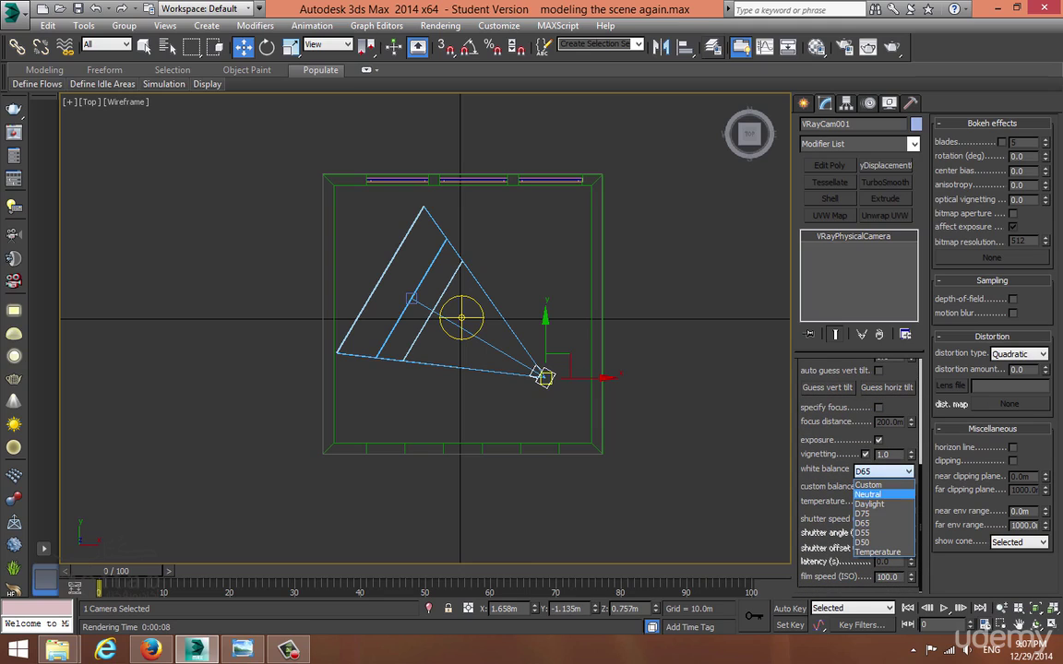
key(Up)
key(Return)
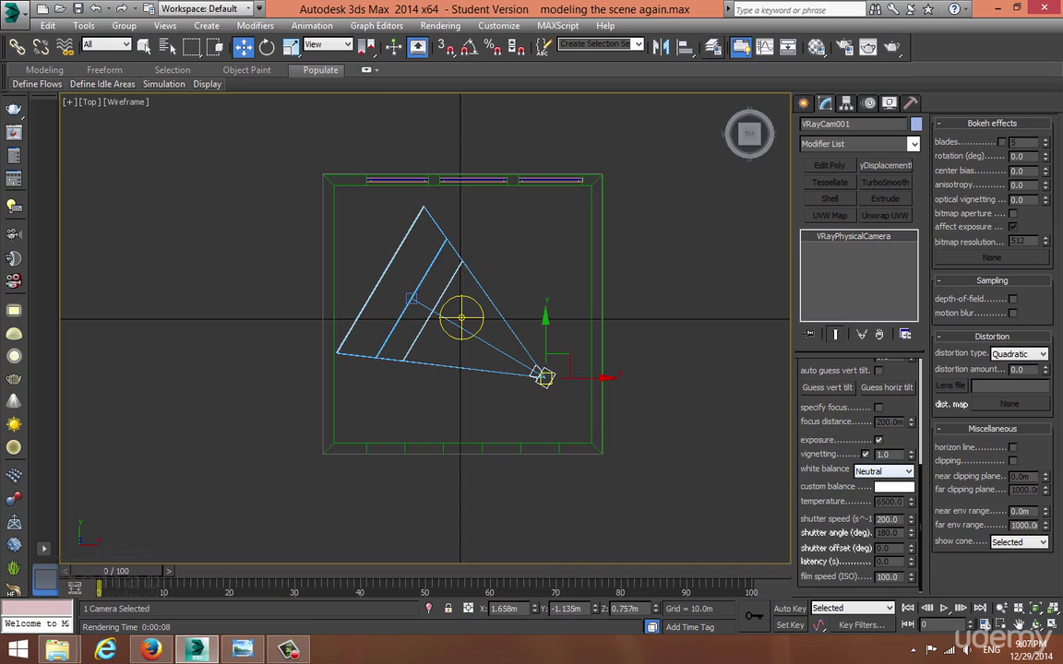
double_click(888, 520)
text(50)
key(Return)
Render the camera view with the new exposure settings, and close the frame buffer and V-Ray messages windows
key(alt+w)
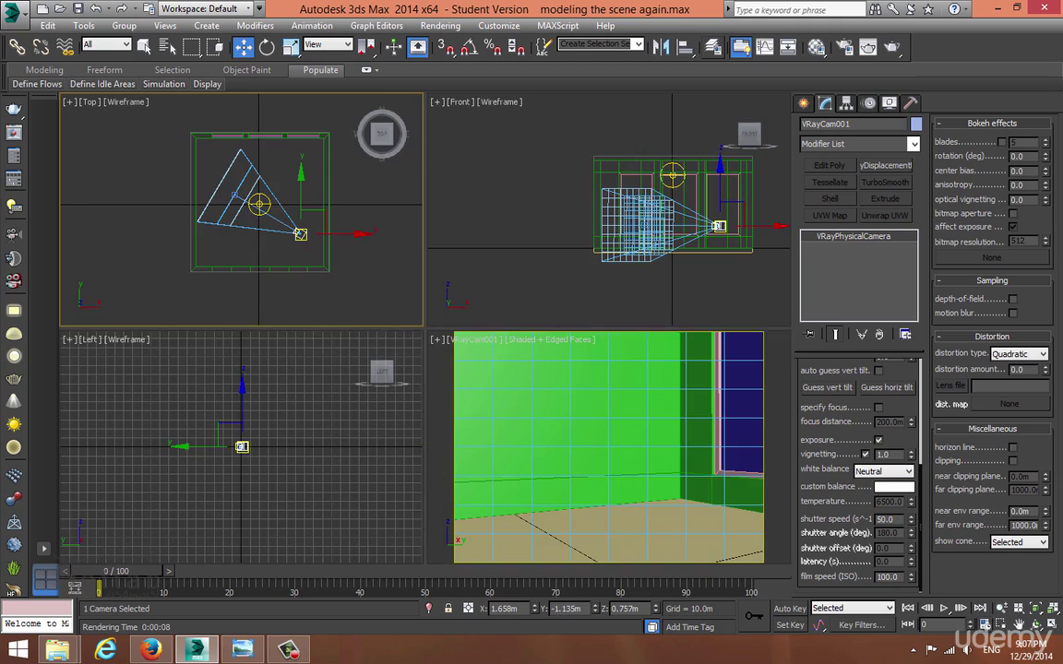
right_click(637, 415)
key(alt+w)
key(shift+q)
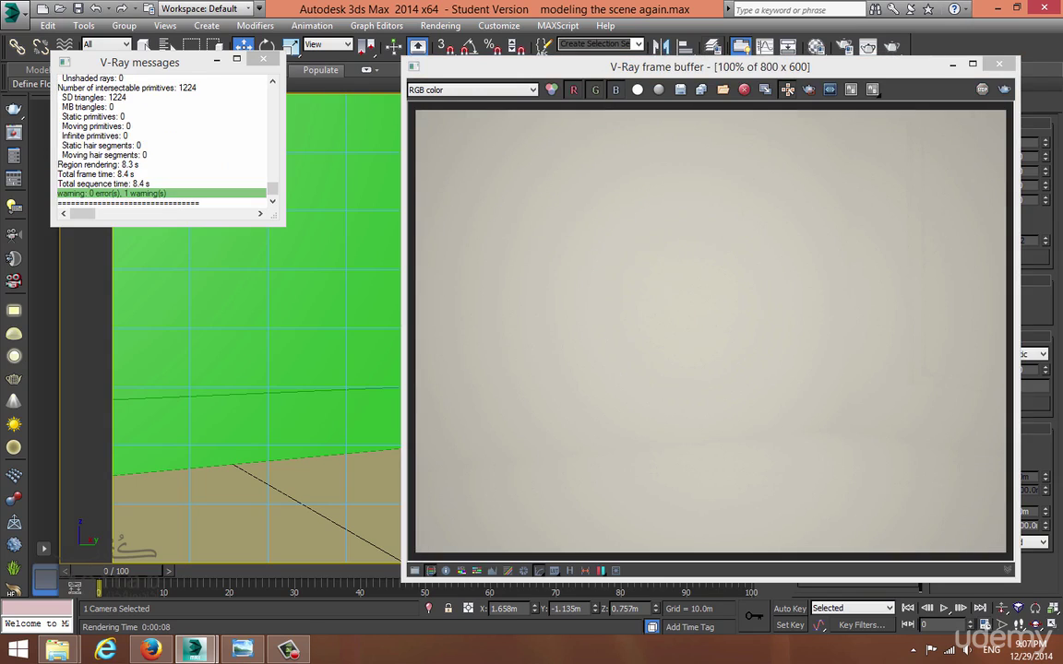
click(999, 63)
click(263, 59)
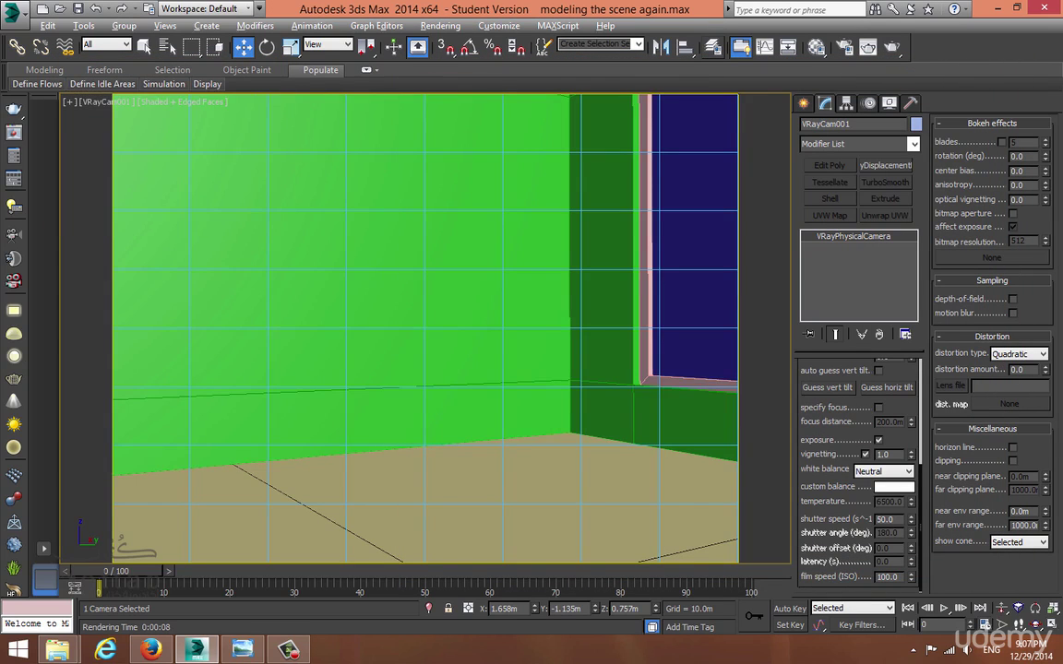
Move the camera about 0.16 m back toward the rear wall in the Top view and return to the camera view
key(alt+w)
right_click(253, 231)
key(alt+w)
click(254, 230)
scroll(554, 395, up, 4)
click(533, 374)
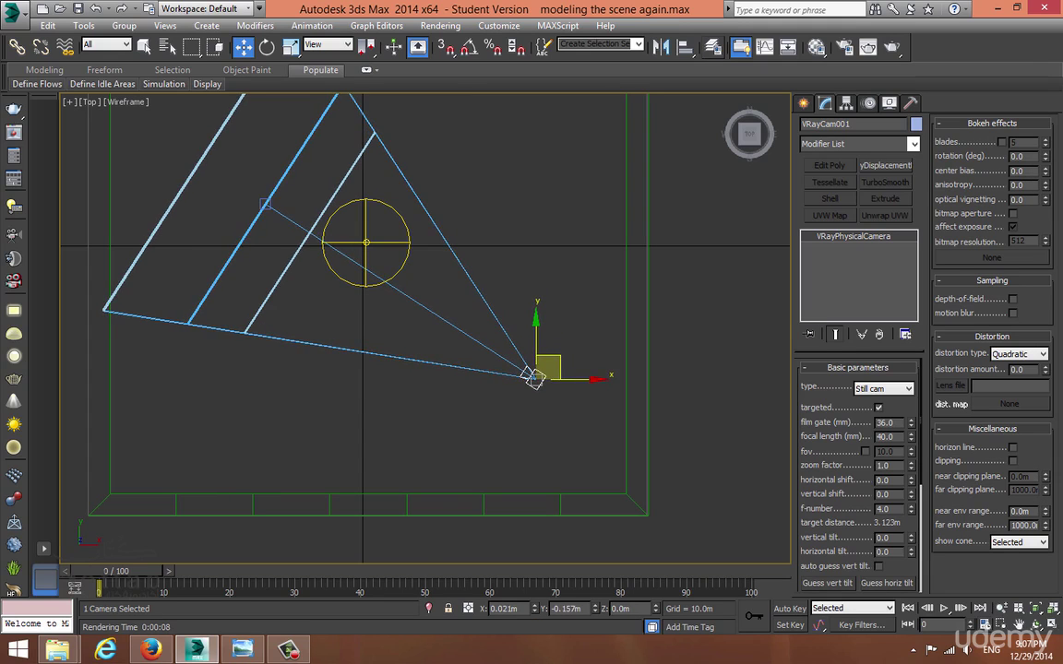
key(alt+w)
right_click(540, 383)
key(alt+w)
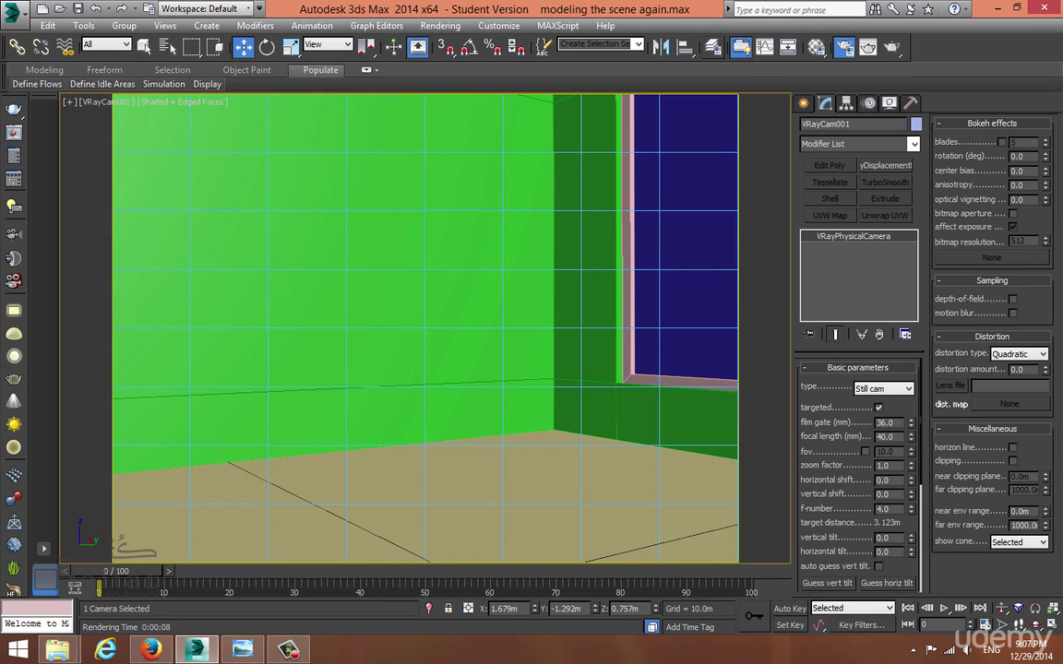
Clear Material #25 from the override material slot in V-Ray's global switches and close the render setup
key(F10)
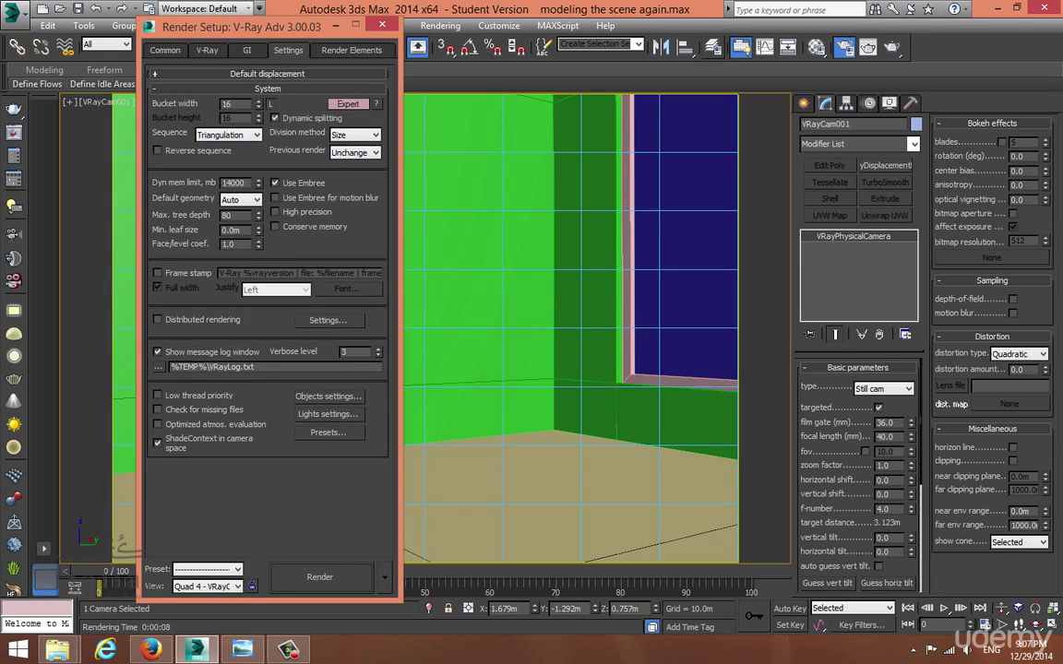
click(207, 50)
click(247, 51)
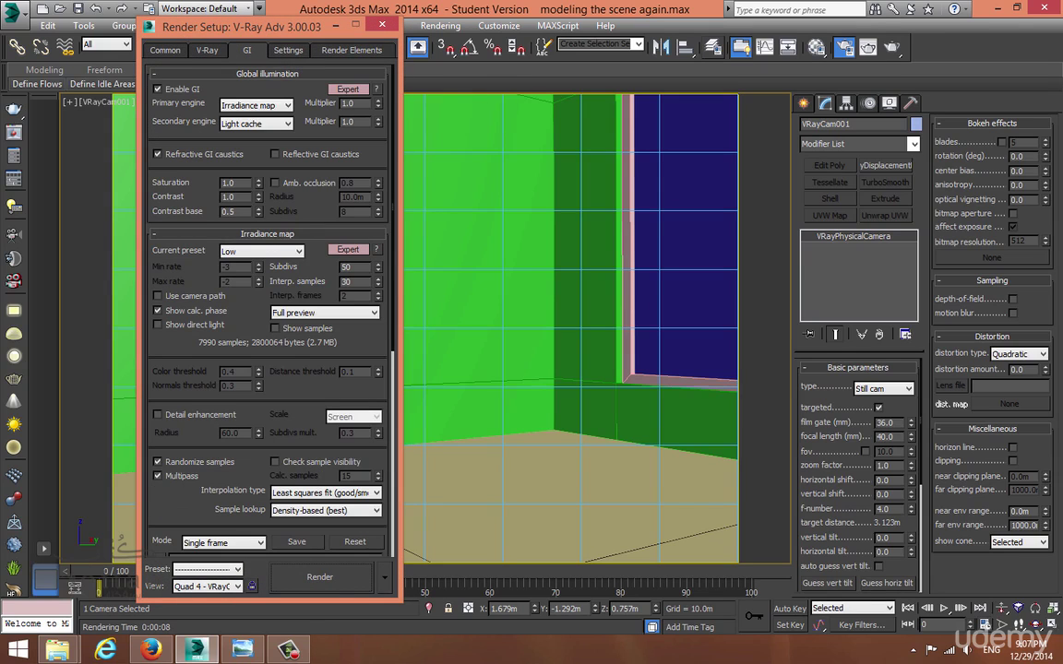
click(206, 51)
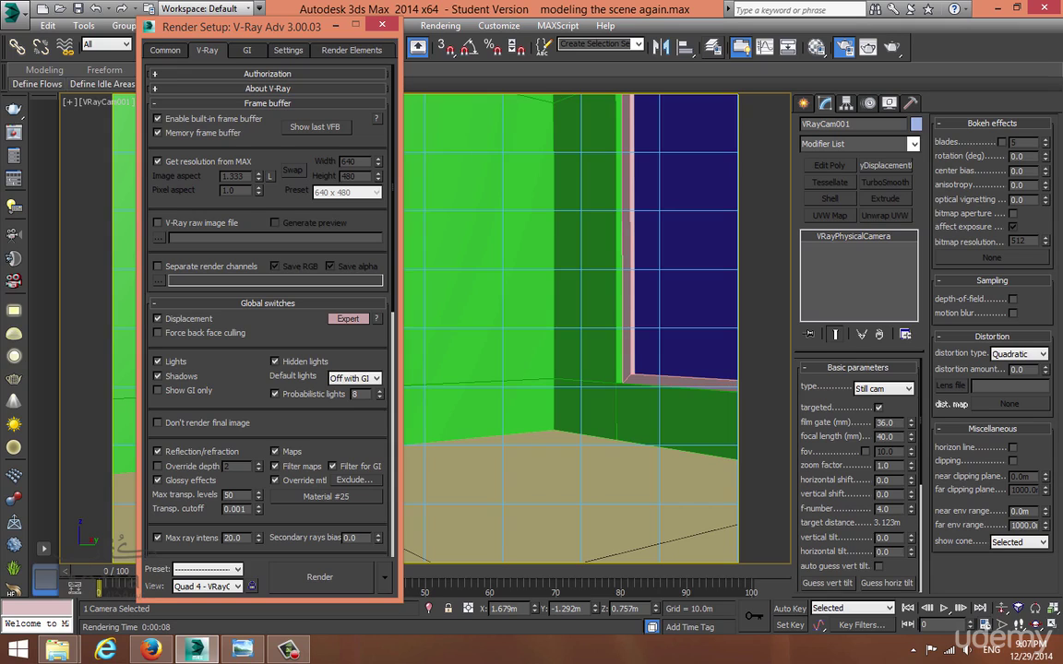
right_click(313, 496)
click(348, 537)
click(382, 25)
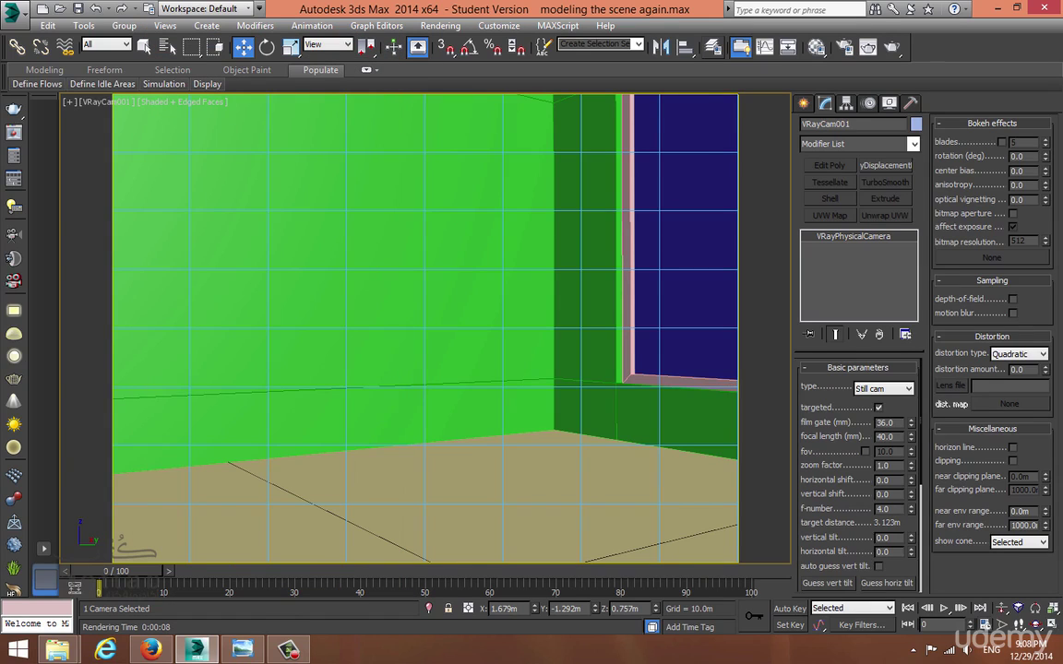
Assign Material #25 to all scene objects and darken its diffuse colour to a grey value of 203
key(ctrl+a)
key(m)
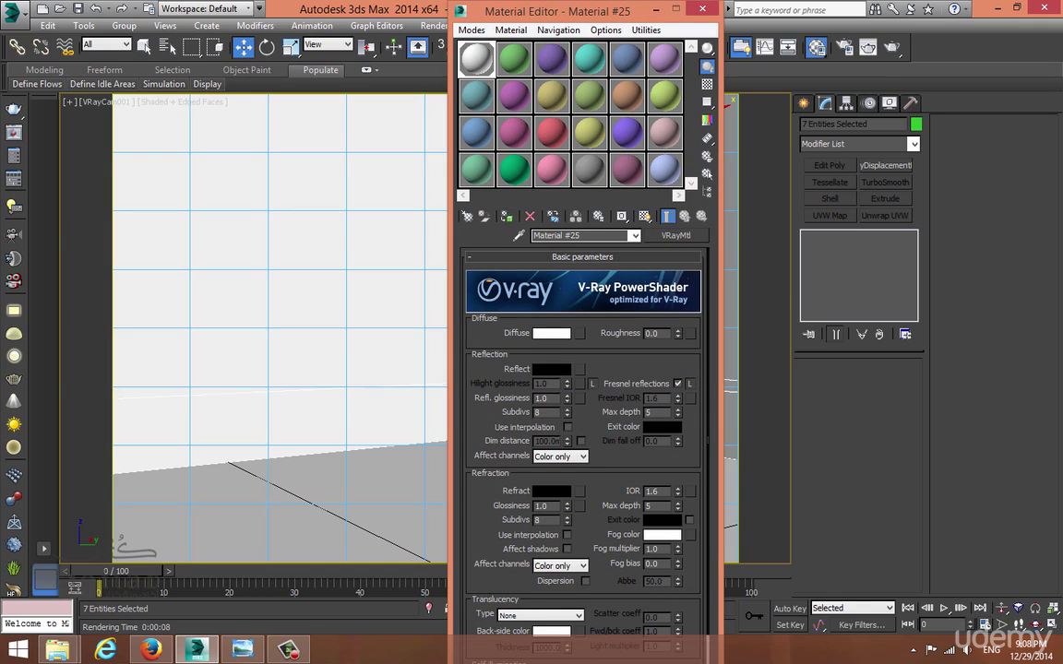
click(552, 333)
drag(433, 205, 432, 184)
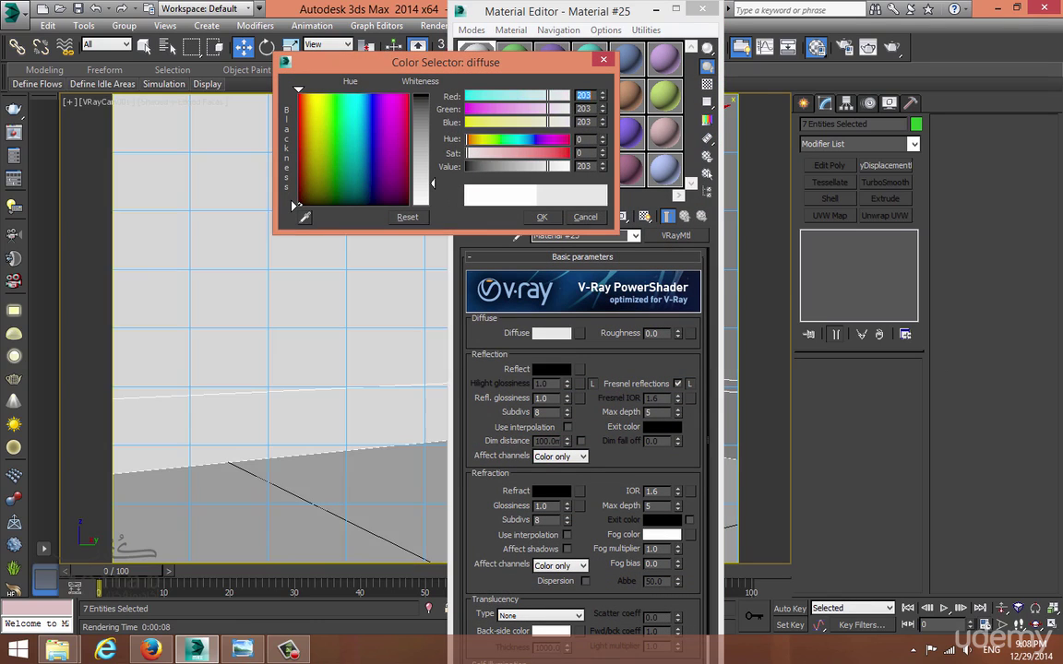
click(542, 217)
click(702, 8)
Render the camera view with the grey material and check Material #25 in the Material Editor
click(892, 47)
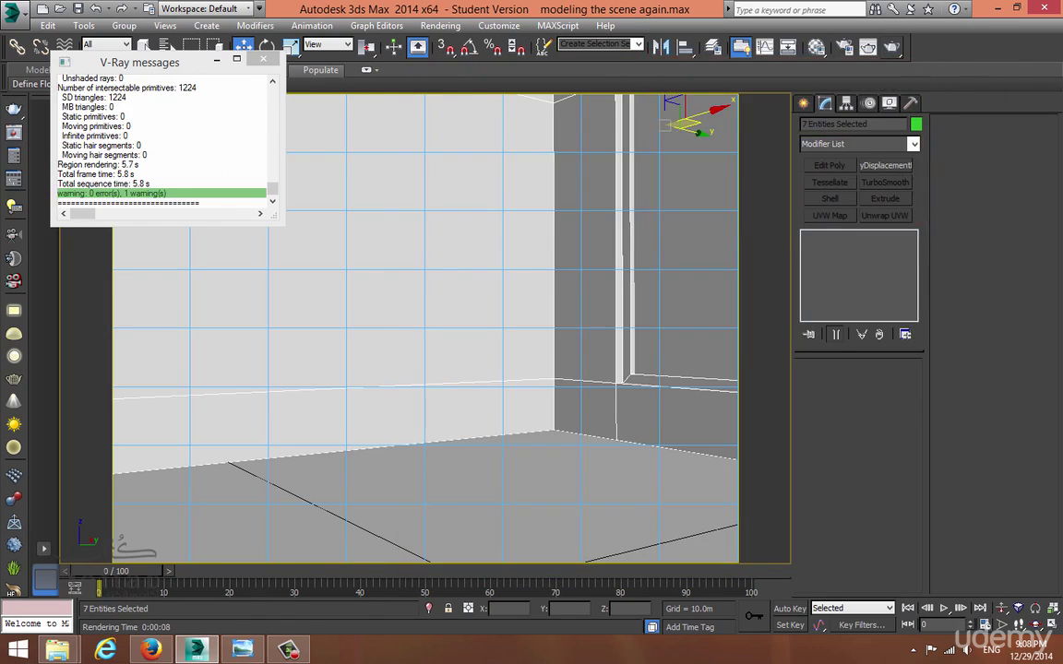
key(m)
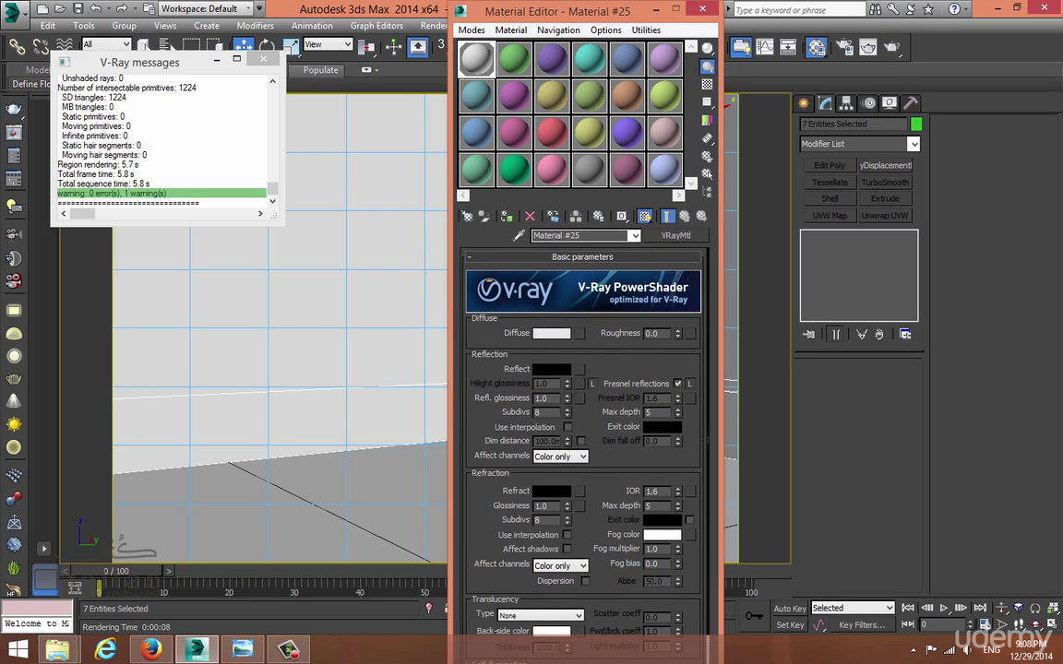
click(703, 8)
Turn off Override mtl in V-Ray's global switches and close the render setup
click(845, 47)
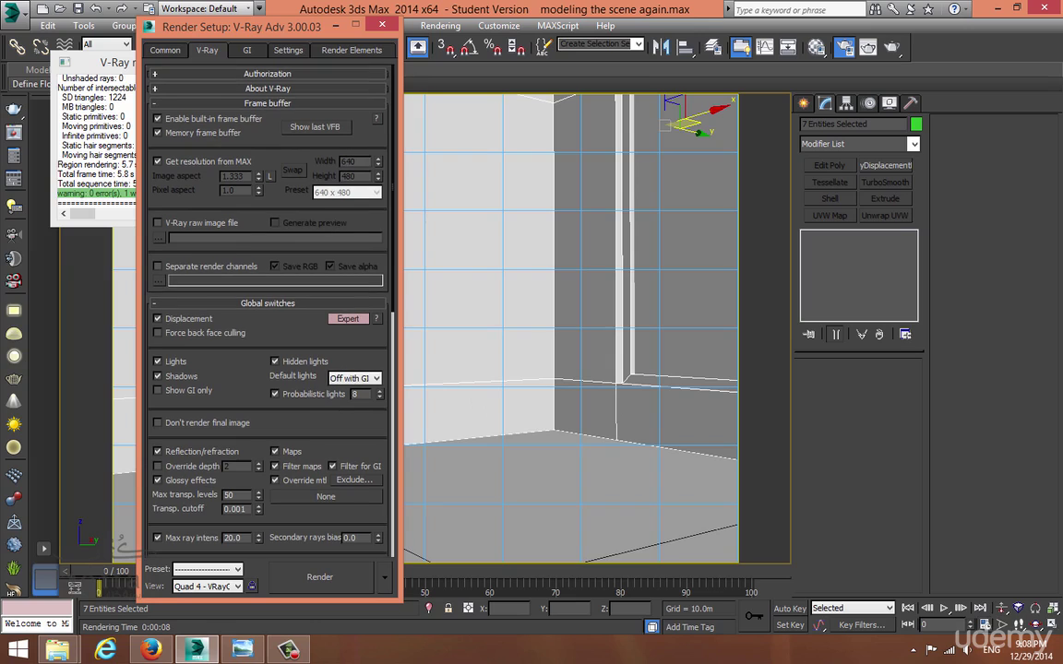
scroll(268, 323, down, 3)
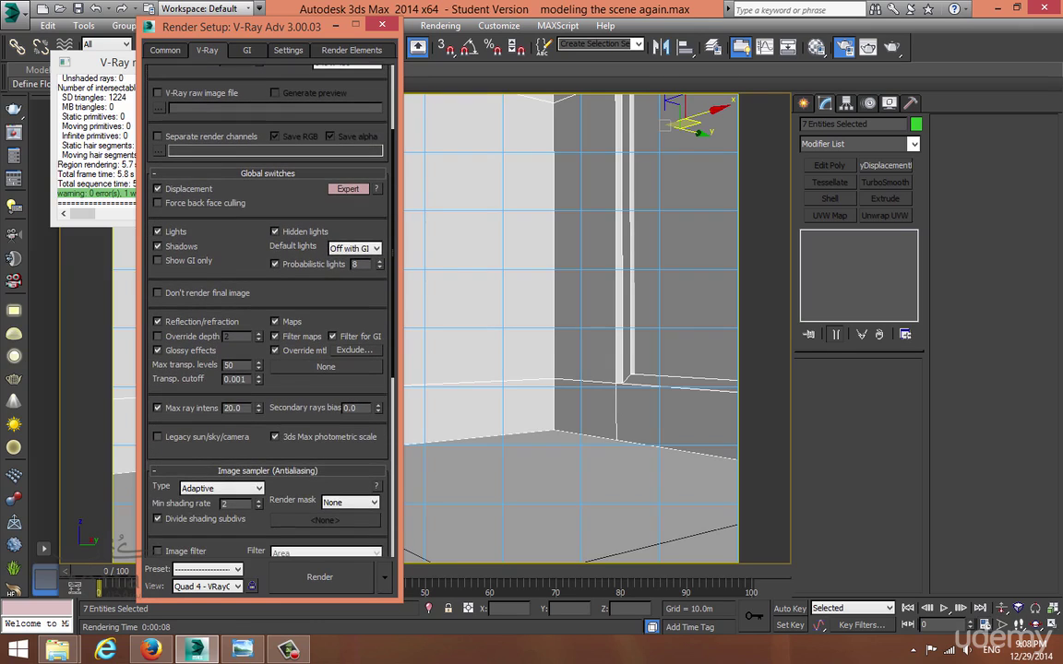
click(275, 350)
click(382, 25)
Render the camera view without the material override, inspect the image, and close the render windows
key(shift+q)
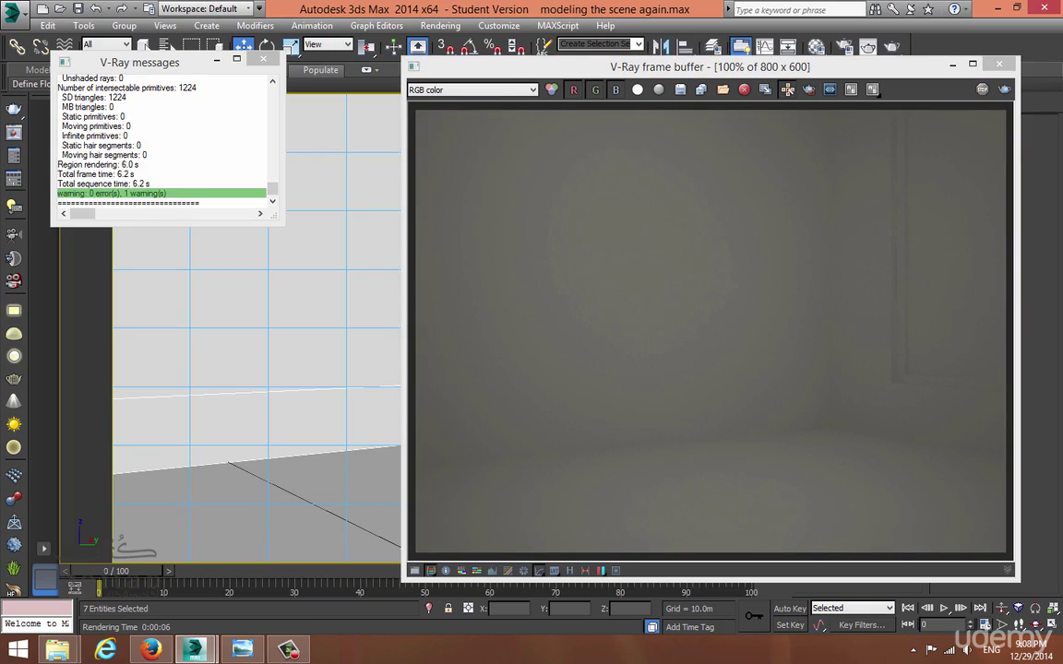
click(838, 436)
scroll(838, 436, up, 2)
scroll(838, 437, down, 2)
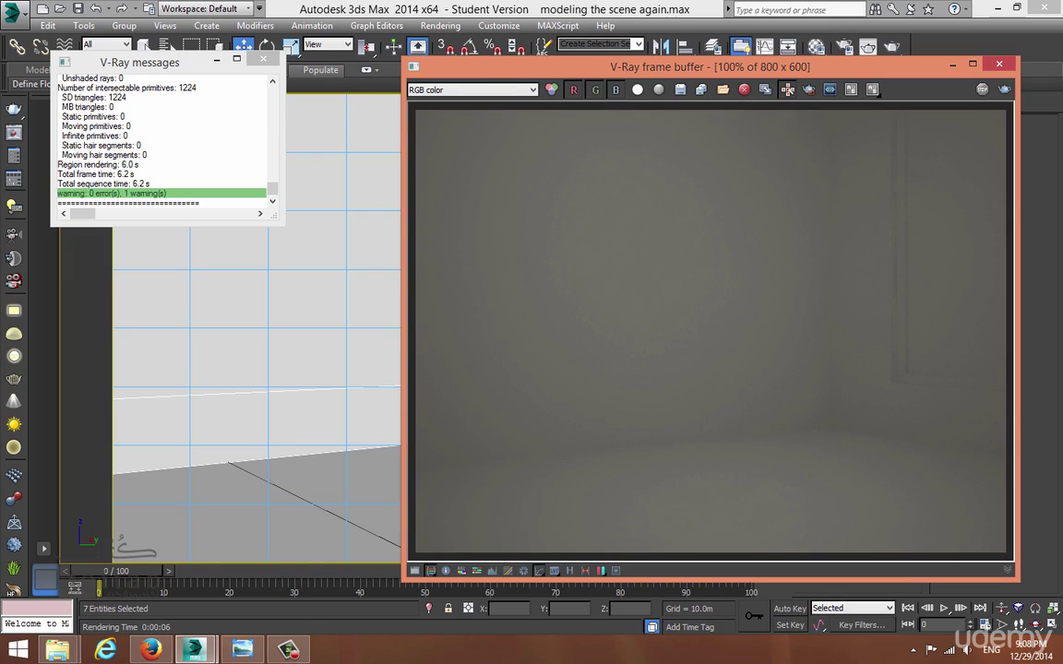
click(1000, 65)
click(263, 58)
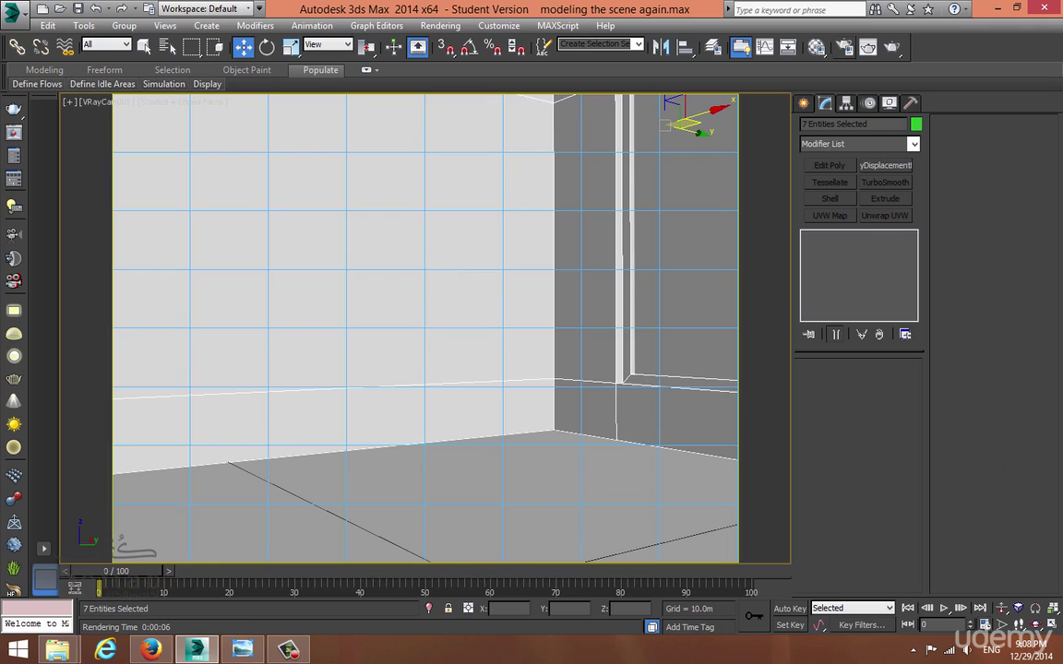
Select the sphere V-Ray light in the Top view and set its colour temperature to 2800
key(alt+w)
right_click(242, 208)
key(alt+w)
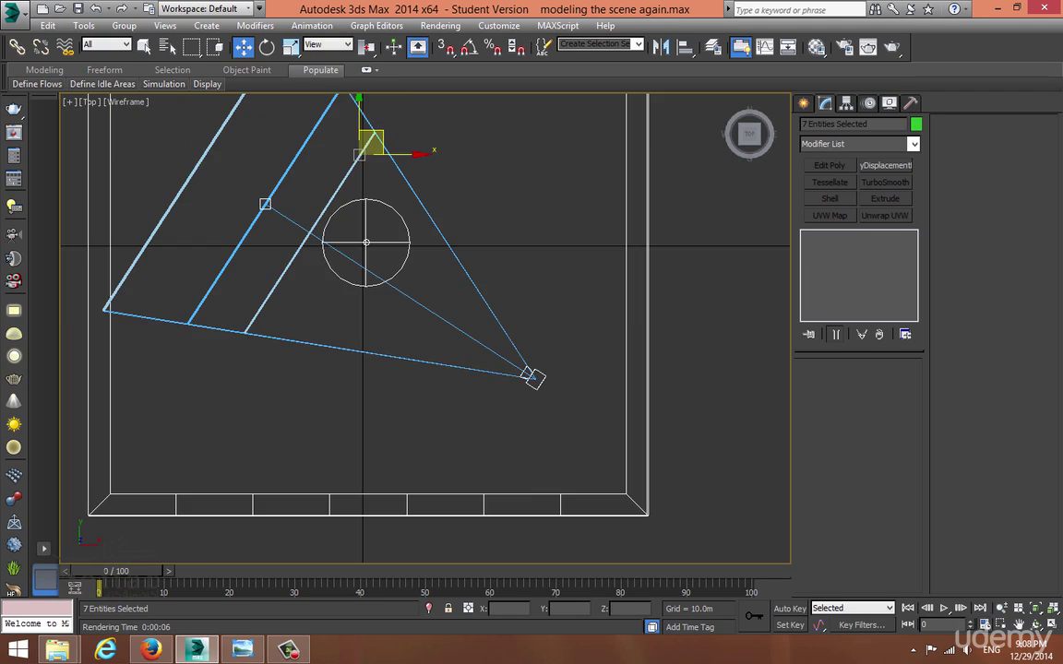
click(366, 243)
scroll(859, 471, down, 2)
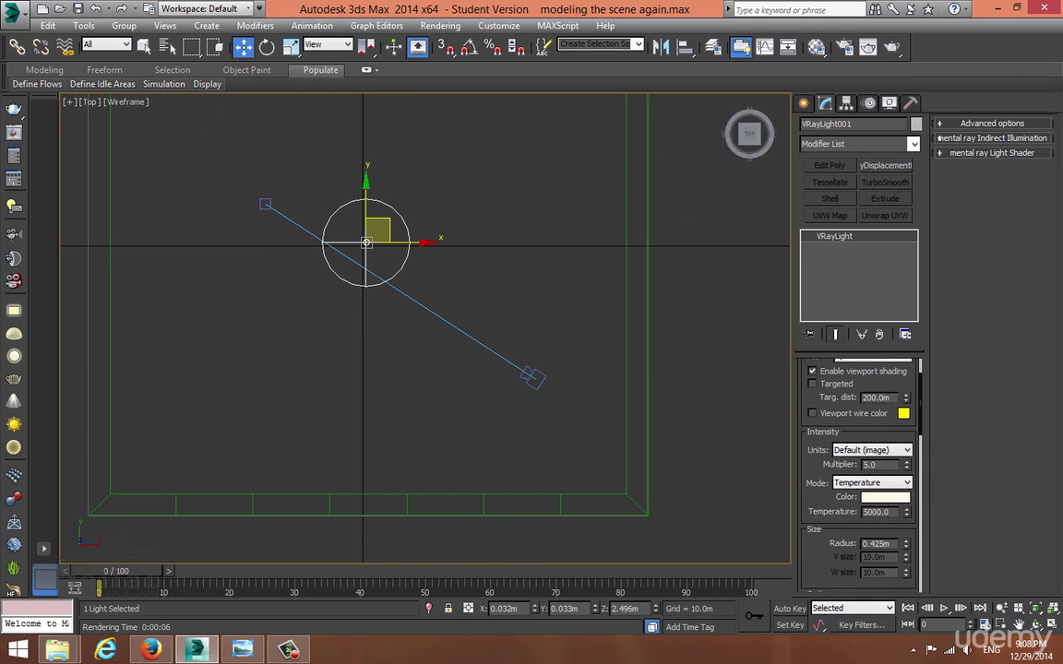
drag(892, 513, 789, 460)
text(3200)
key(Return)
text(2)
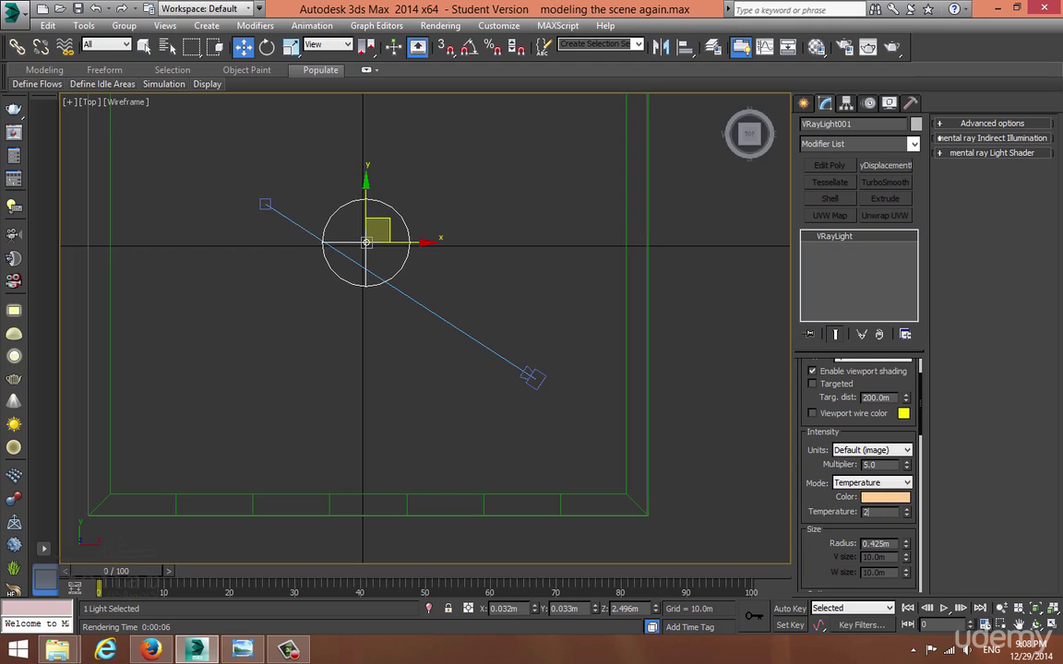
text(800)
key(Return)
Set the sphere light's intensity multiplier to 20
double_click(871, 465)
text(20)
key(Return)
Render the camera view with the warmer, stronger sphere light and close the render windows
key(alt+w)
right_click(609, 448)
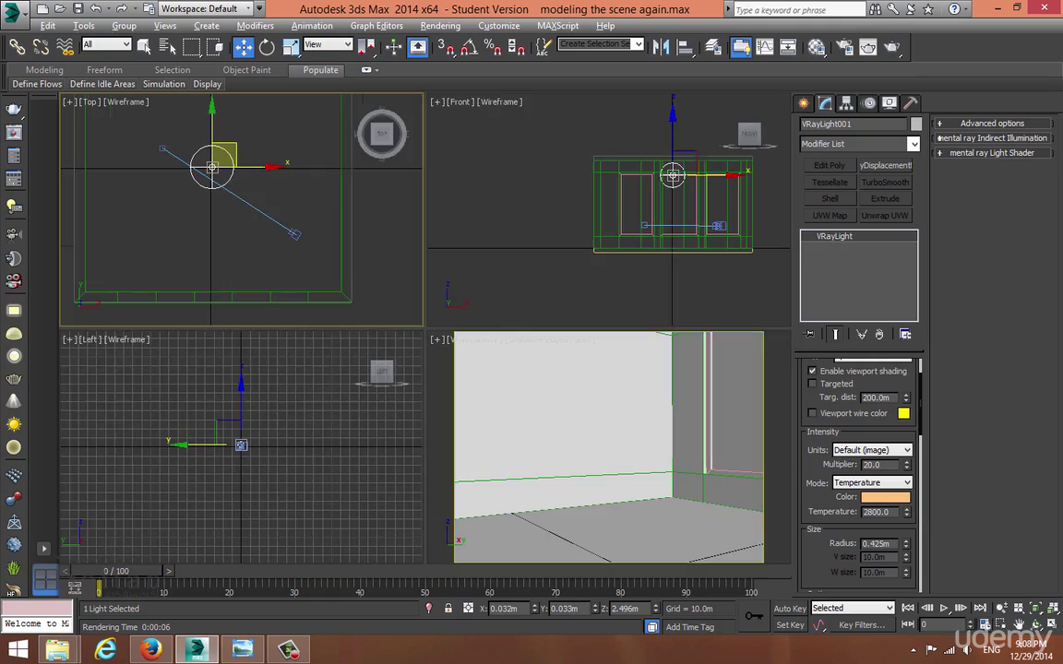
key(alt+w)
key(shift+q)
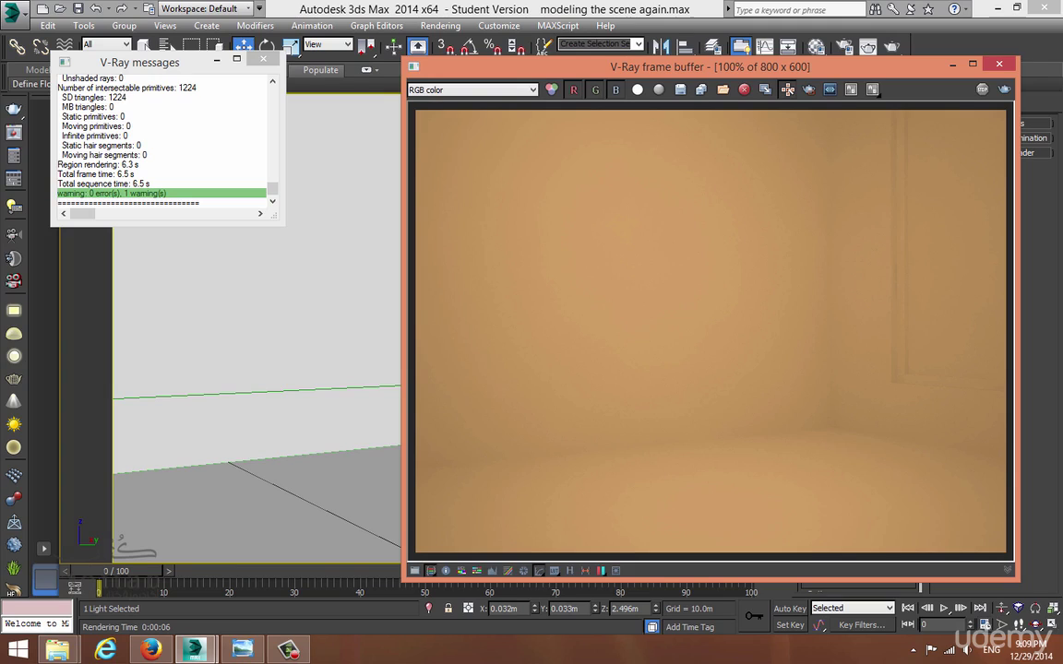
click(999, 64)
click(263, 59)
Create a teapot with a radius of about 0.59 m near the room's left wall in the Top view
key(alt+w)
right_click(277, 185)
key(alt+w)
middle_drag(329, 225, 406, 355)
scroll(406, 356, down, 2)
click(804, 103)
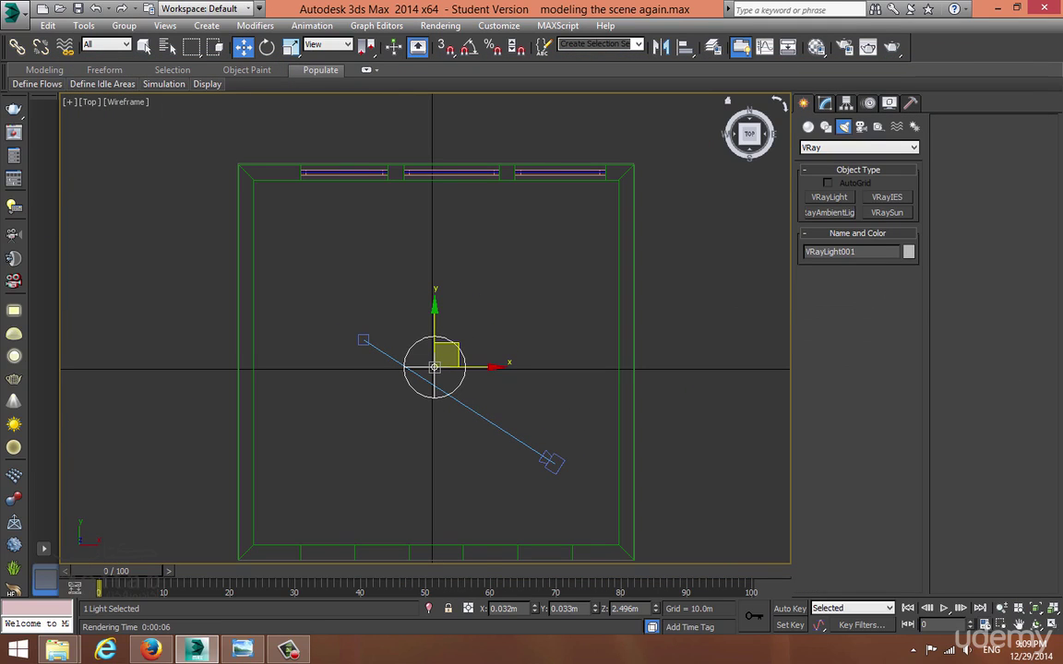
click(808, 126)
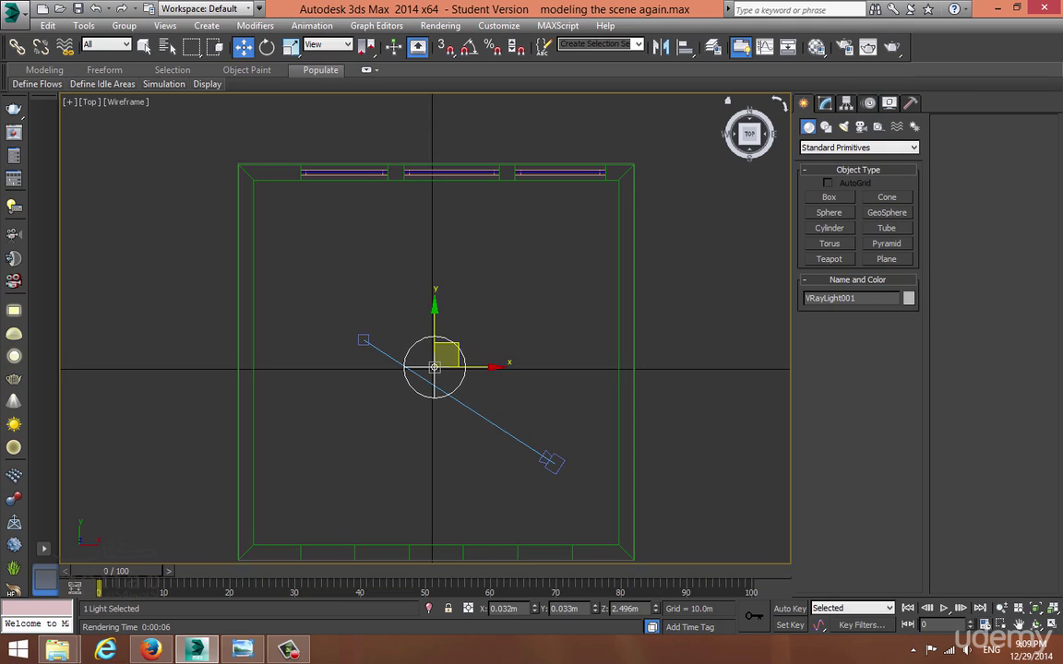
click(830, 259)
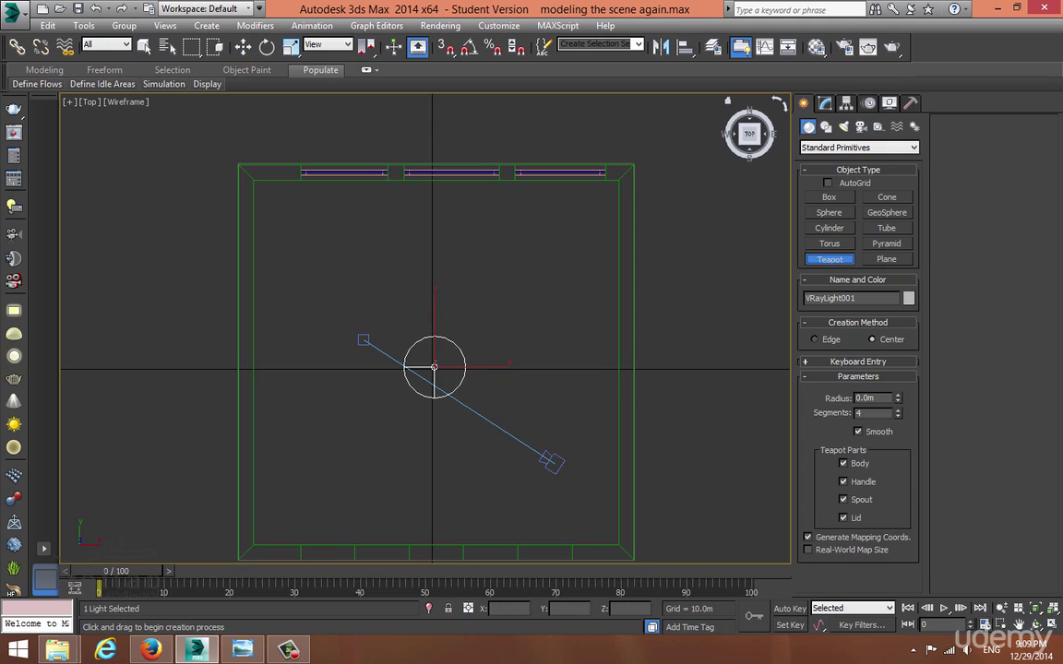
drag(321, 314, 385, 314)
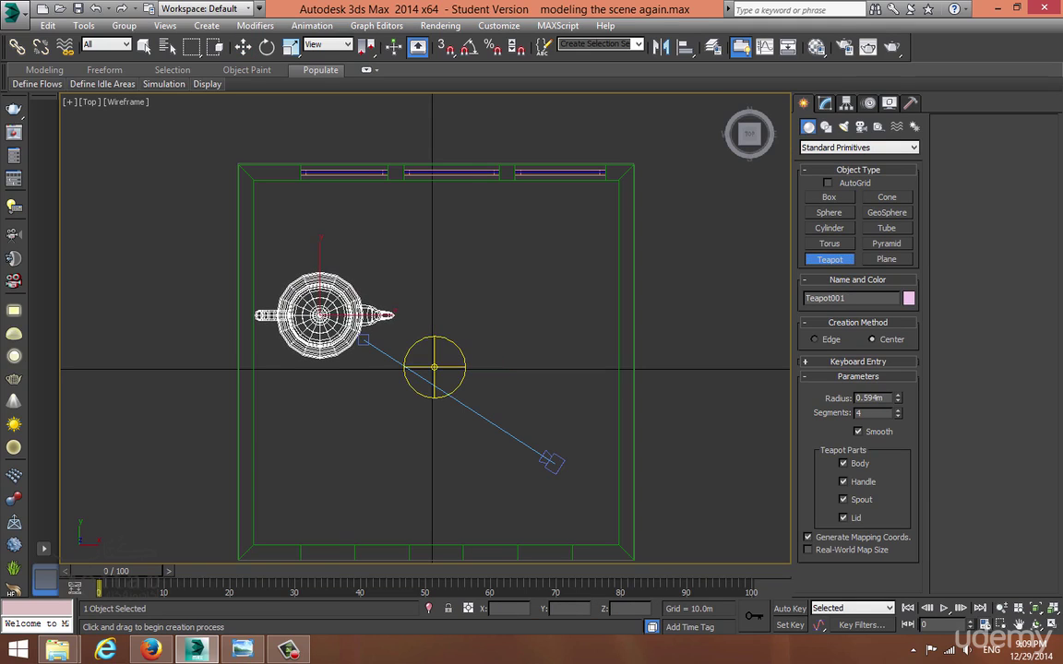
Rotate the teapot 90° using angle snap so that its spout points toward the window wall
key(w)
key(e)
key(a)
drag(358, 356, 443, 271)
key(w)
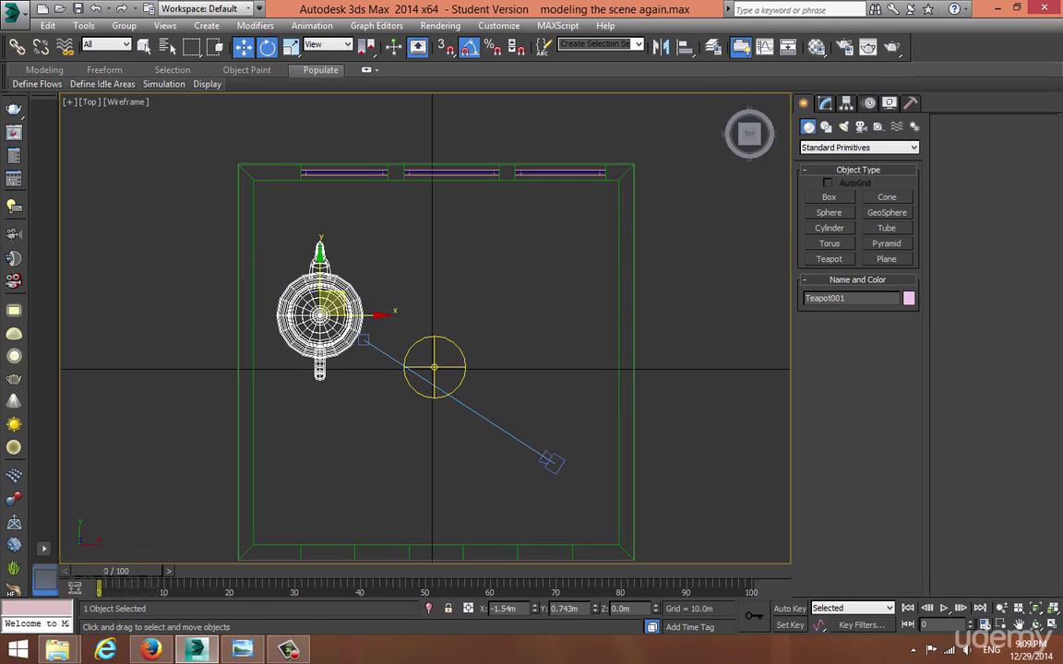
Move the teapot slightly away from the window wall and raise its segments to 23
drag(335, 302, 344, 321)
click(825, 104)
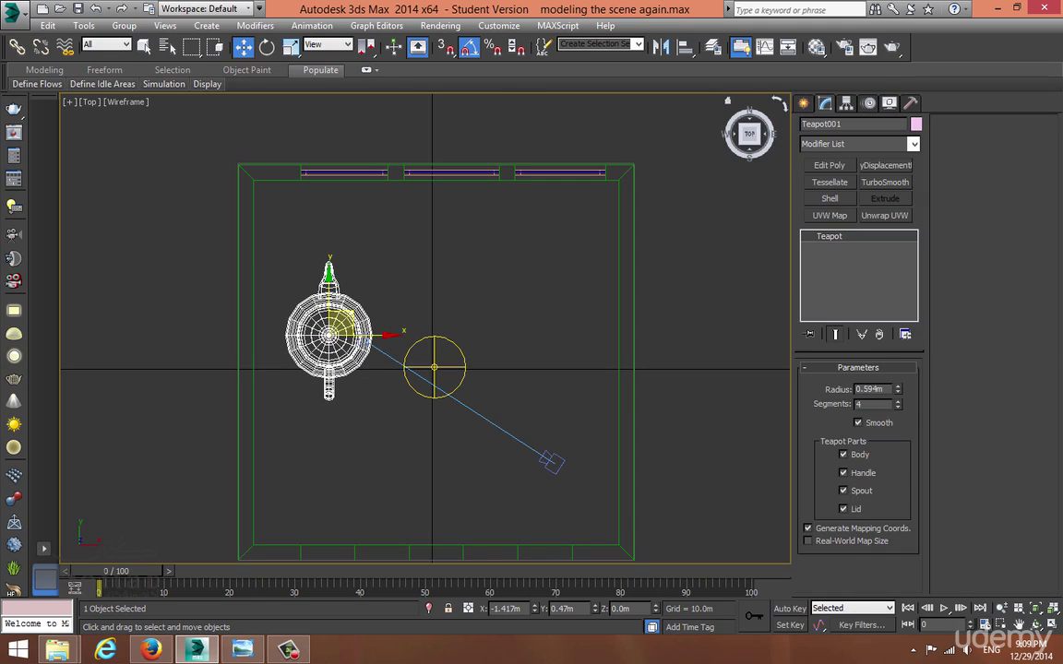
drag(898, 404, 898, 384)
key(alt+w)
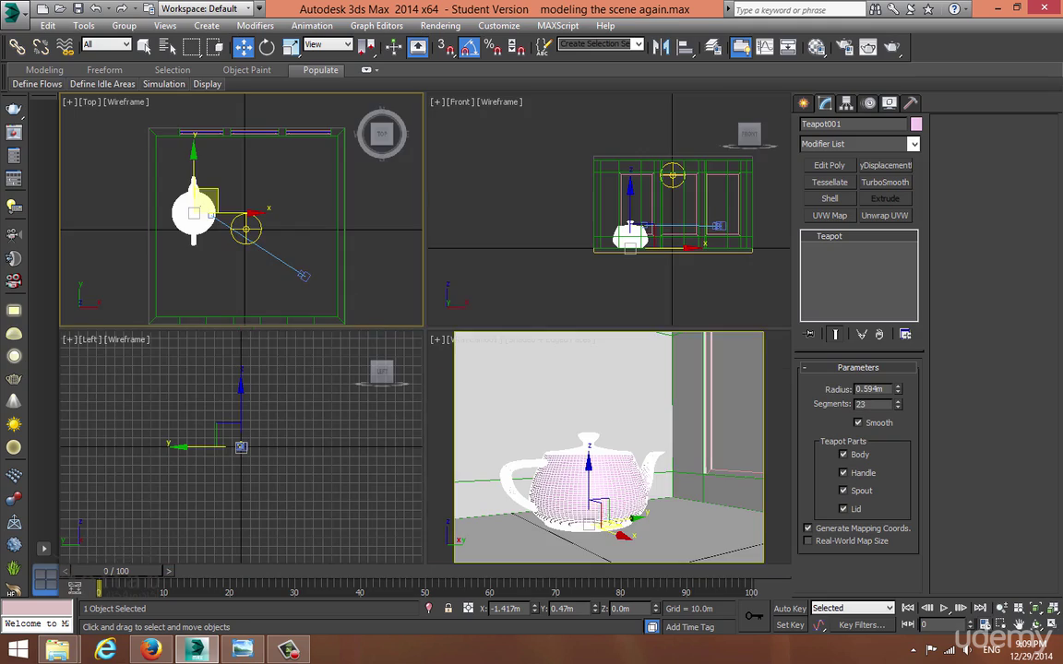
Lower the teapot slightly in the camera view and test-render it
right_click(646, 434)
key(alt+w)
drag(383, 432, 384, 448)
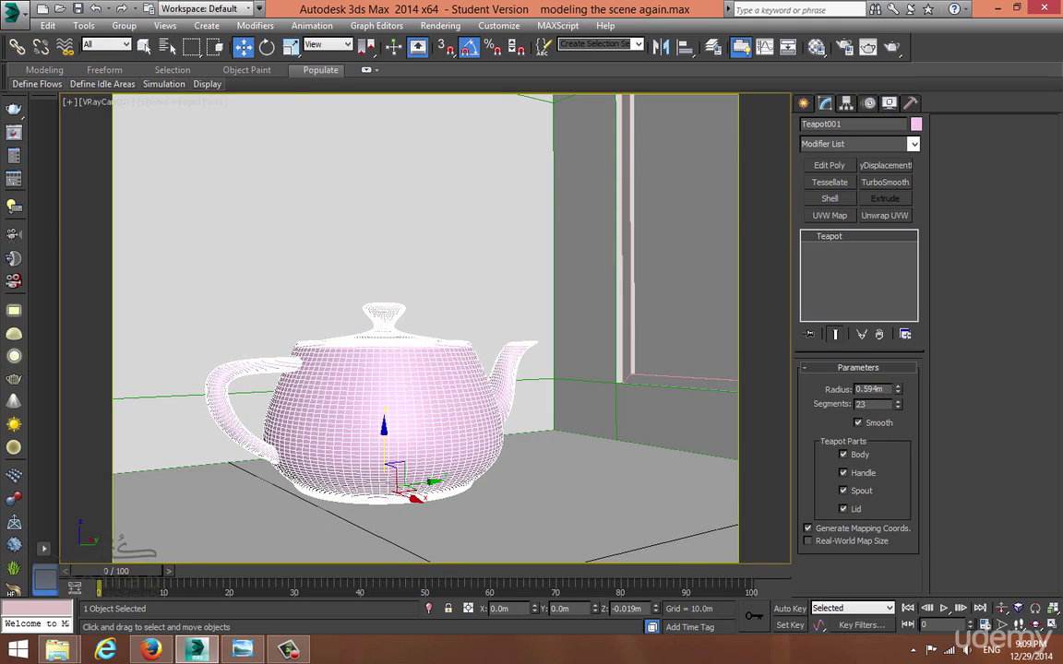
key(shift+q)
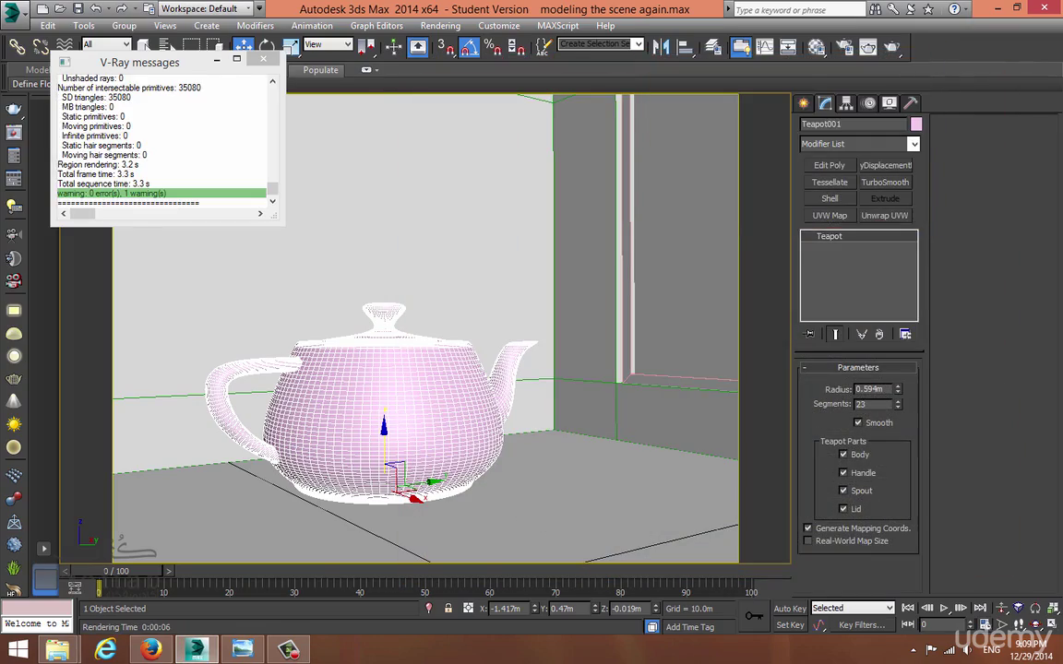
Scale the teapot down uniformly to about two thirds and raise it in the Front view so its base rests on the floor
key(r)
drag(382, 504, 382, 552)
key(alt+w)
right_click(590, 277)
key(alt+w)
key(w)
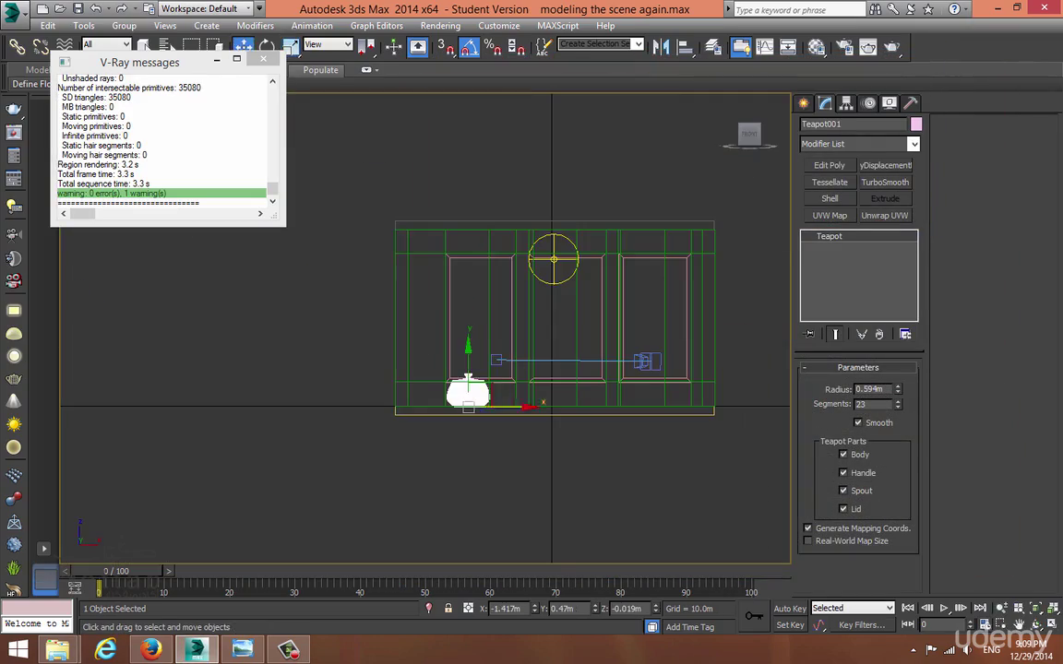
key(z)
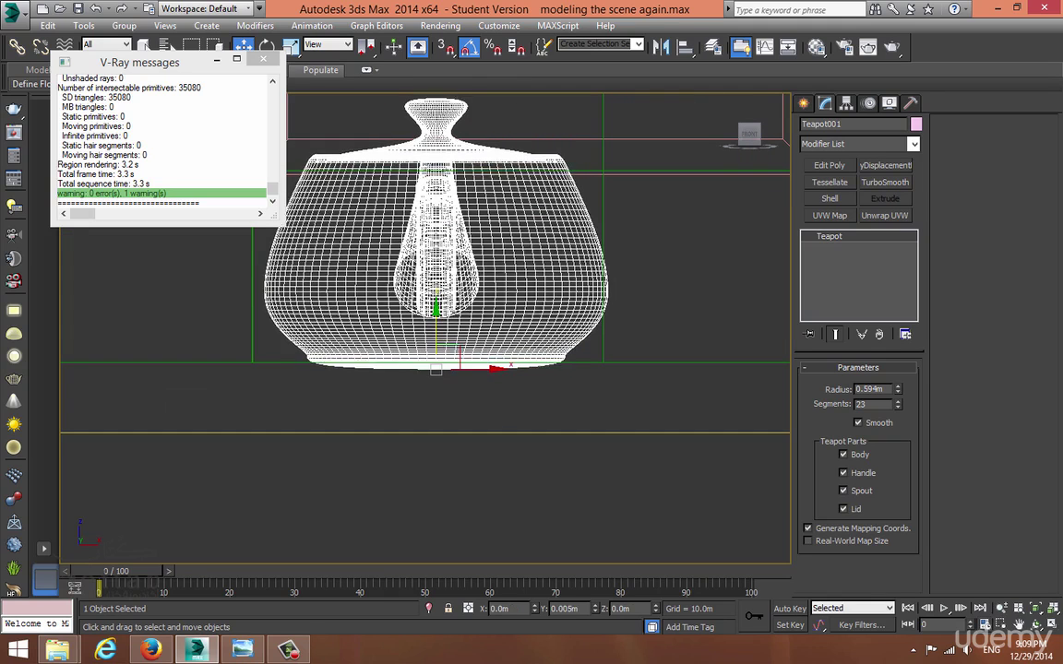
key(alt+w)
key(alt+w)
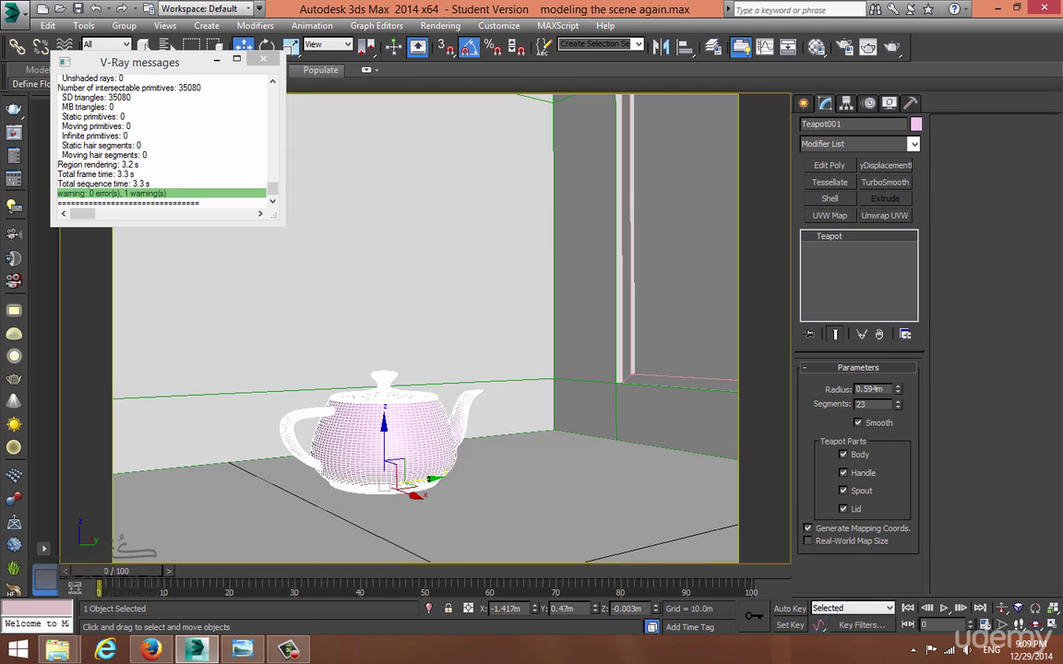
Assign the near-white V-Ray material Material #25 to the teapot
key(m)
click(506, 217)
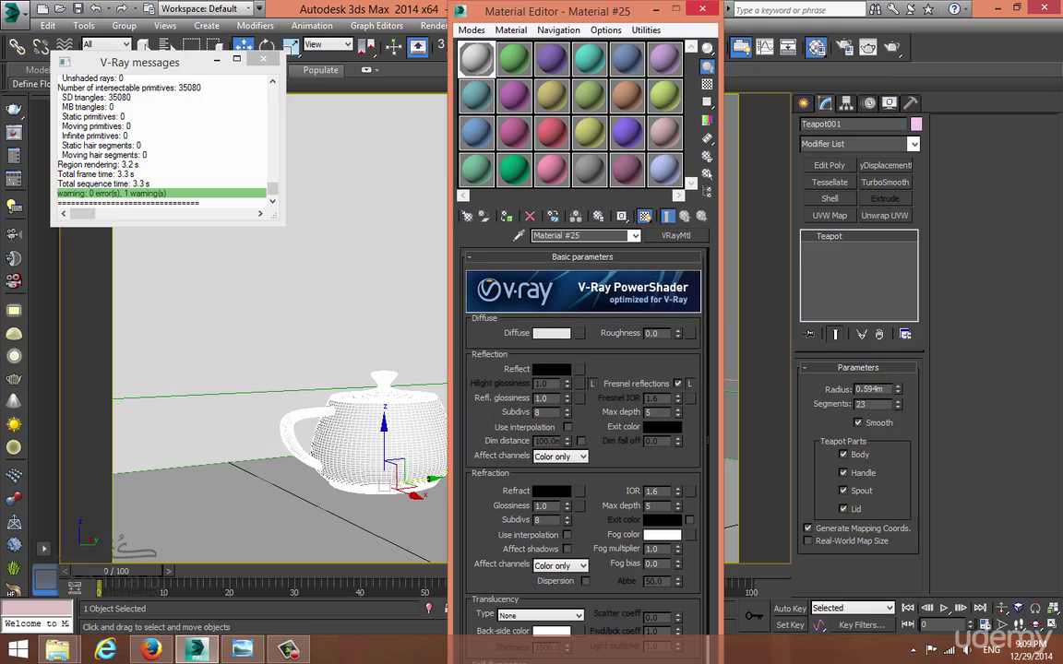
key(m)
Render the camera view, examine the teapot and its shadow up close, and close the render windows
key(shift+q)
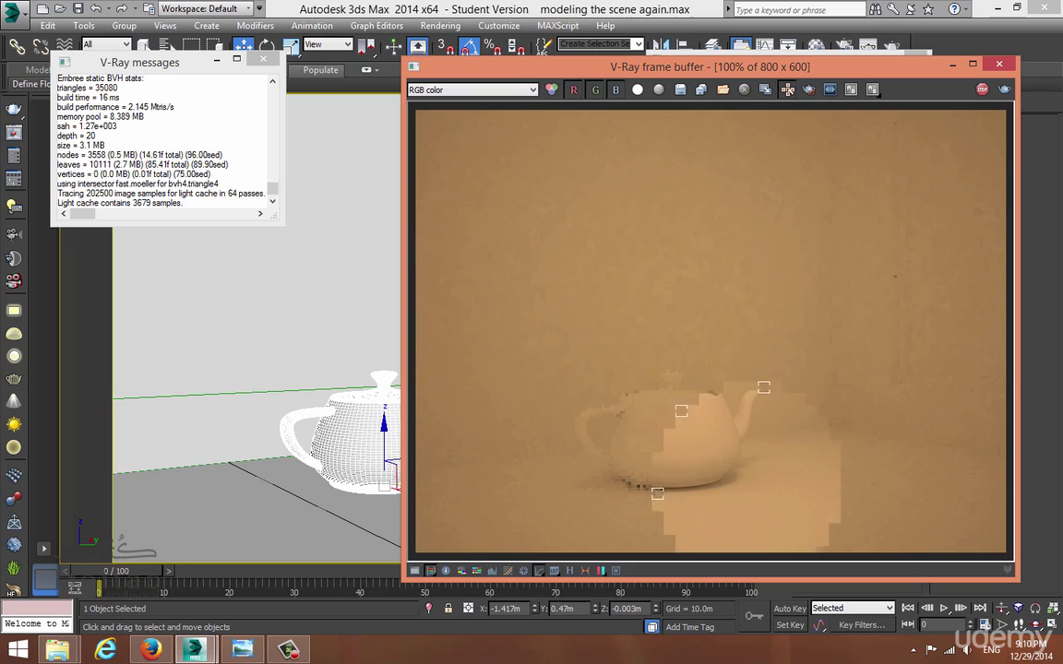
scroll(630, 513, up, 2)
scroll(630, 513, down, 1)
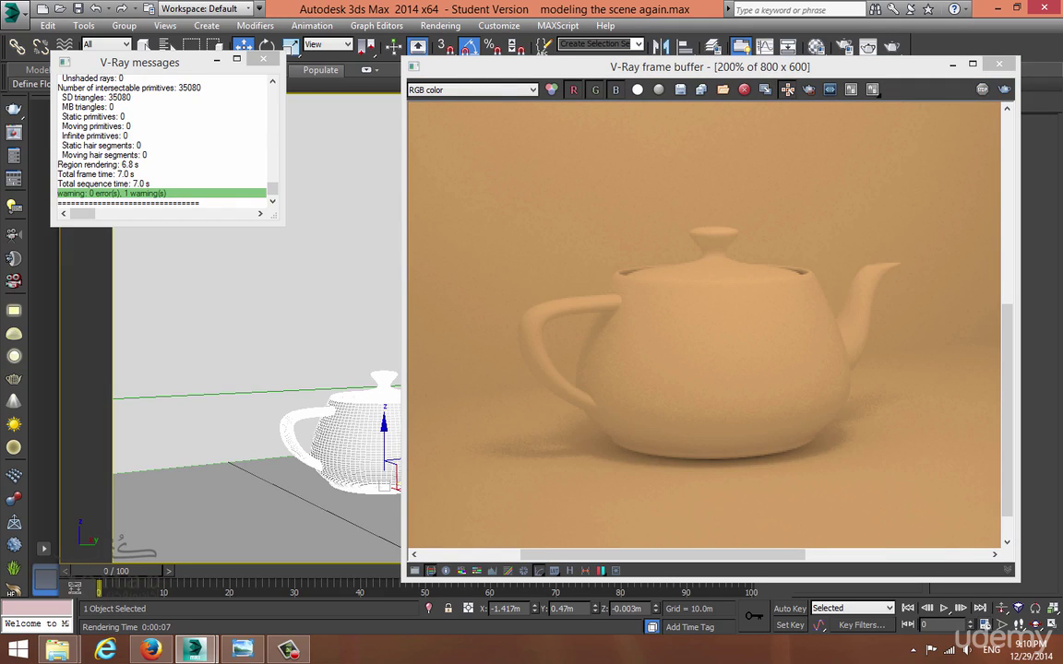
scroll(711, 328, down, 1)
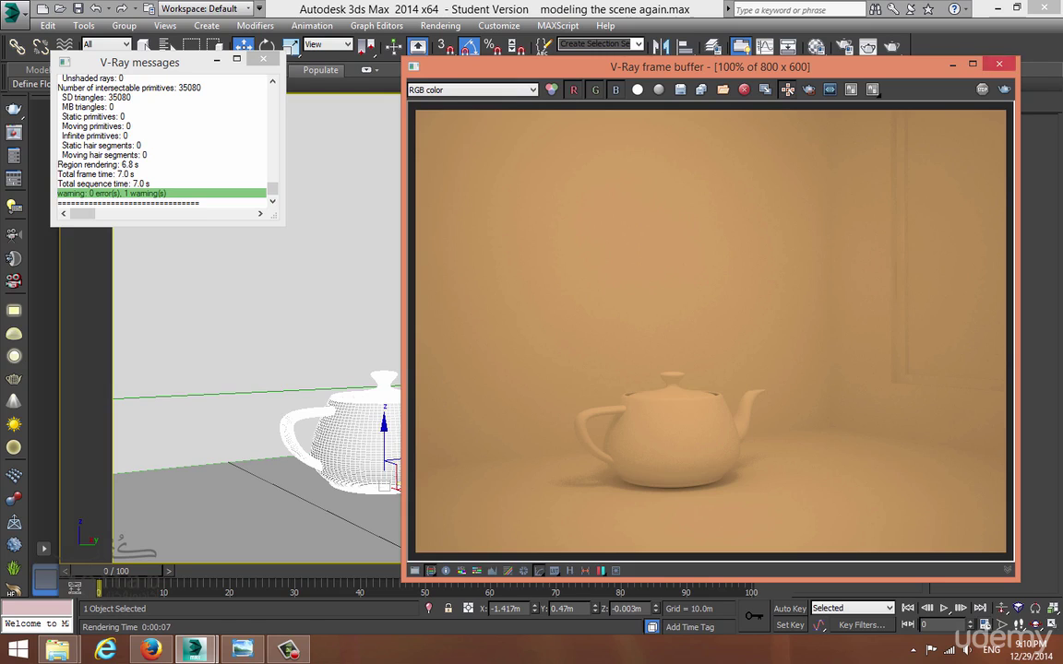
click(999, 64)
click(263, 59)
key(alt+F4)
Reopen the last render, examine the teapot and the walls around it once more, and close the frame buffer
click(14, 133)
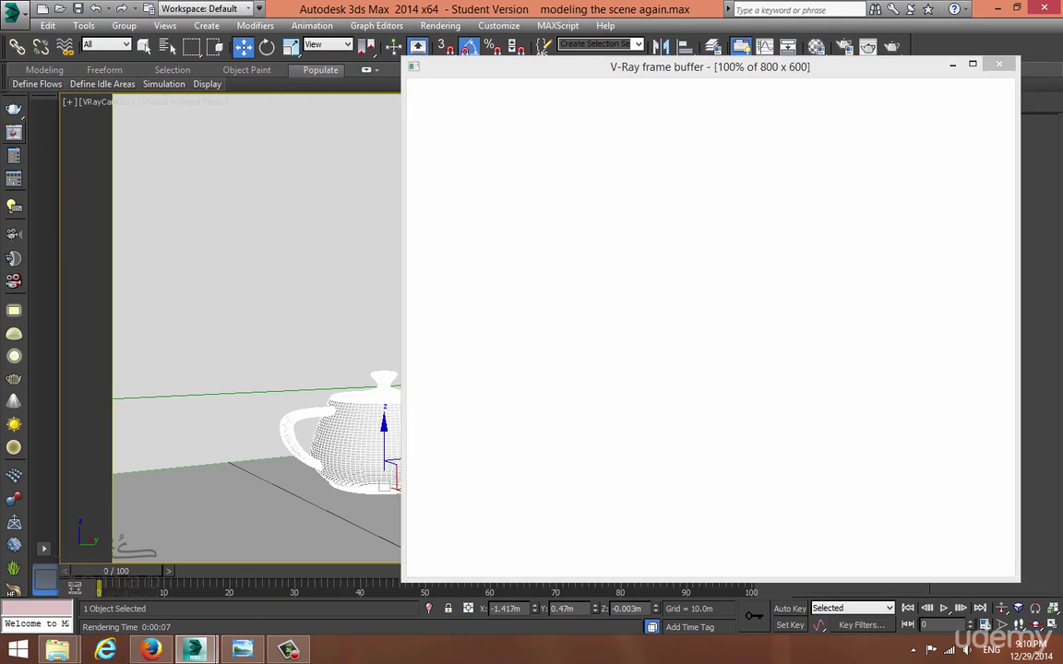
drag(609, 67, 444, 50)
scroll(316, 469, up, 1)
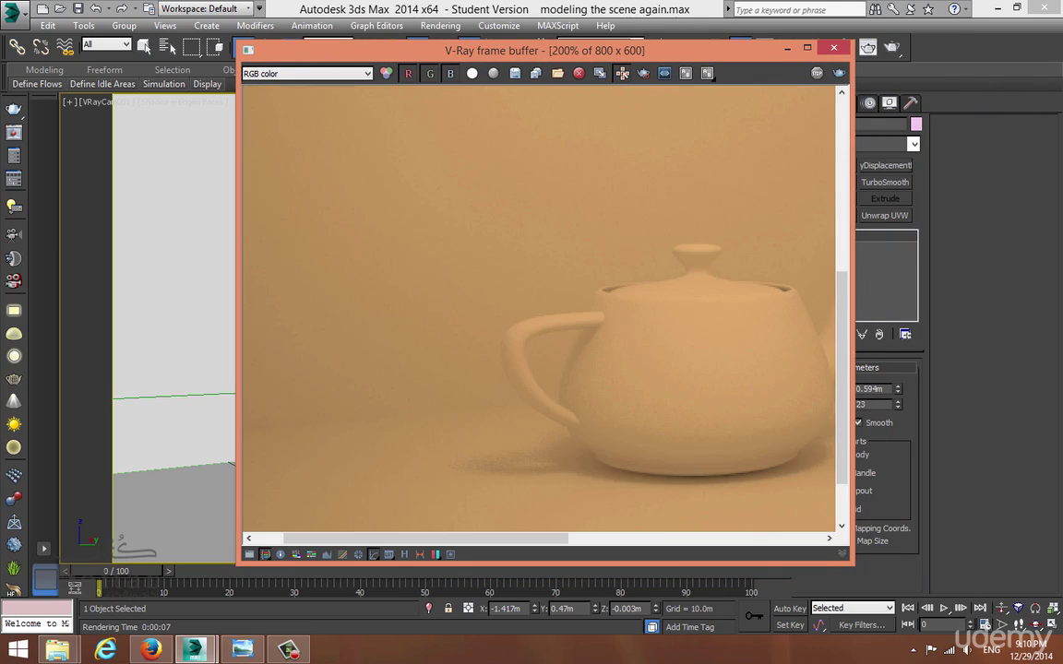
scroll(545, 309, down, 1)
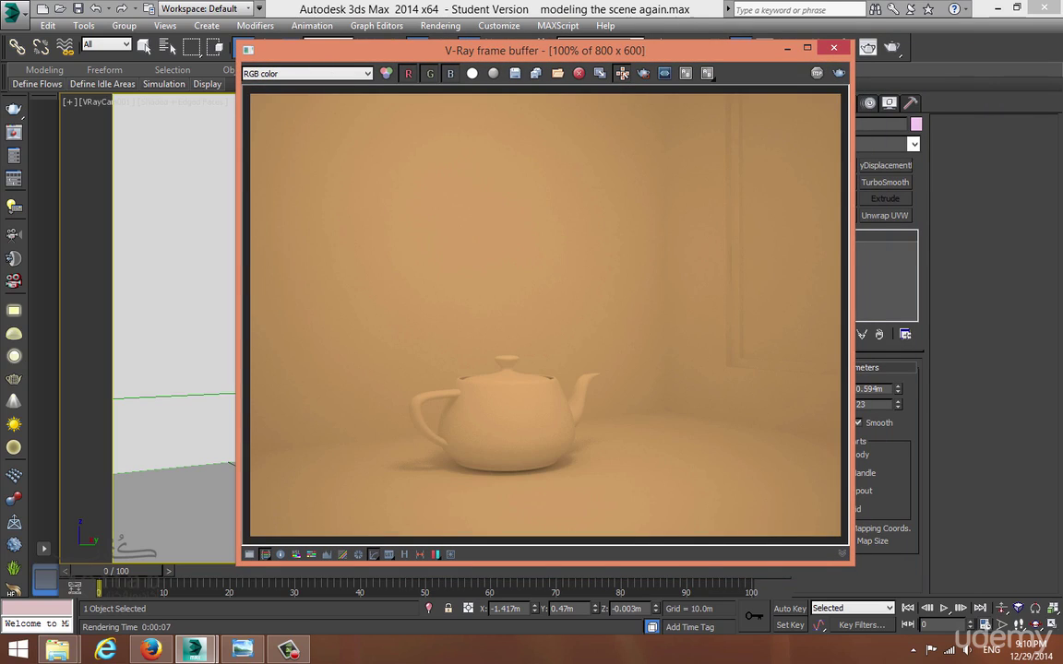
click(835, 47)
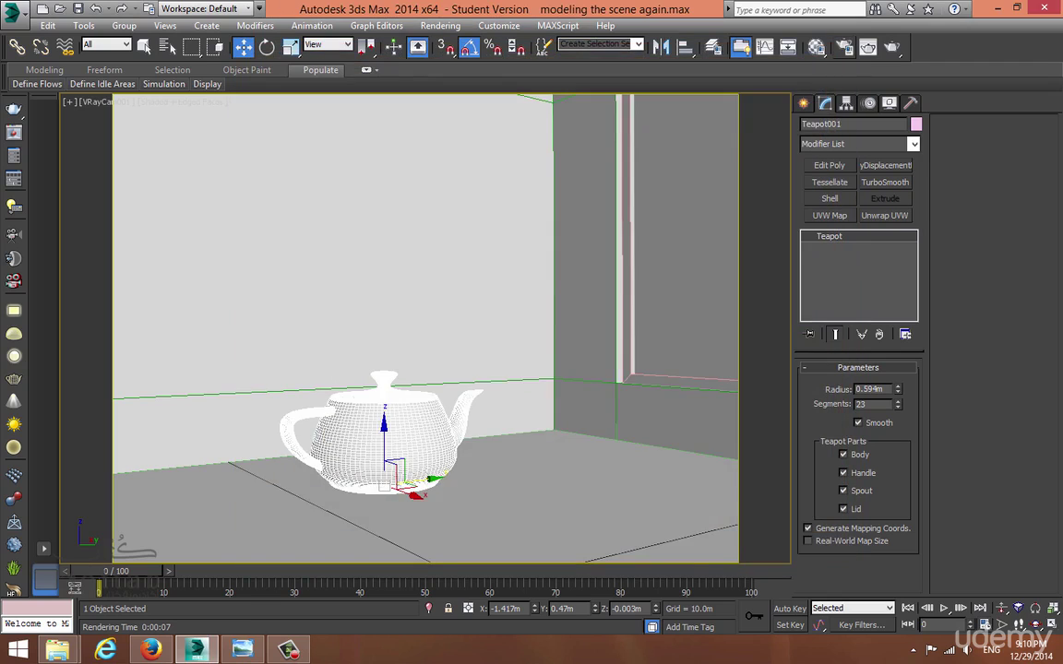
Move the sphere light slightly away from the teapot and toward the window wall in the Top view
key(alt+w)
right_click(277, 222)
key(alt+w)
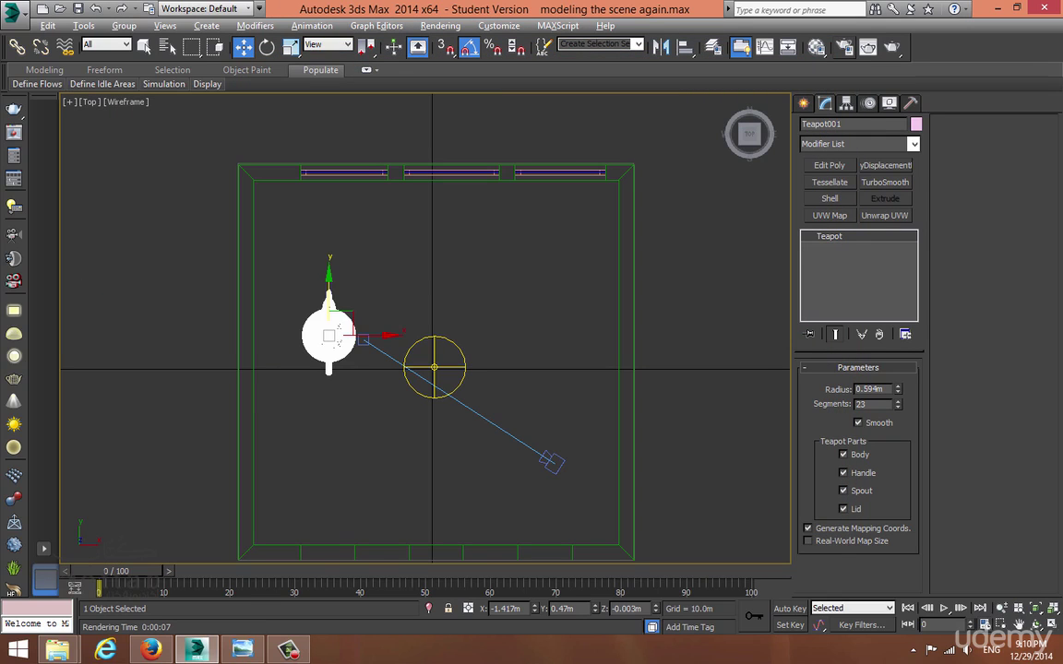
click(436, 366)
drag(446, 357, 452, 352)
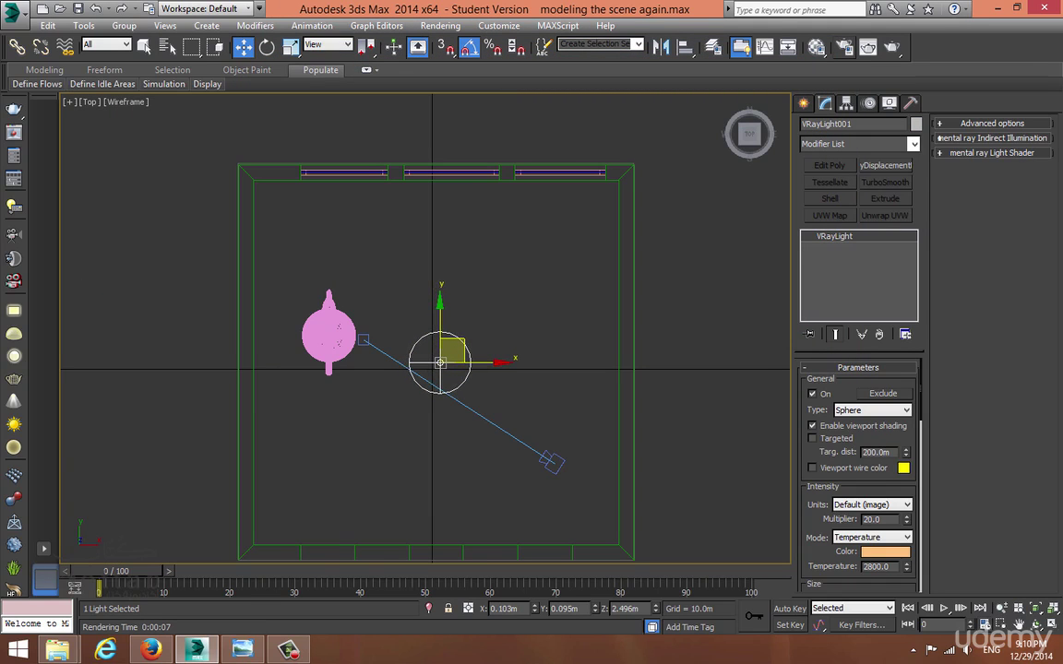
Try a color temperature of 3500 on the sphere light and undo the change
double_click(877, 567)
text(3500)
key(Return)
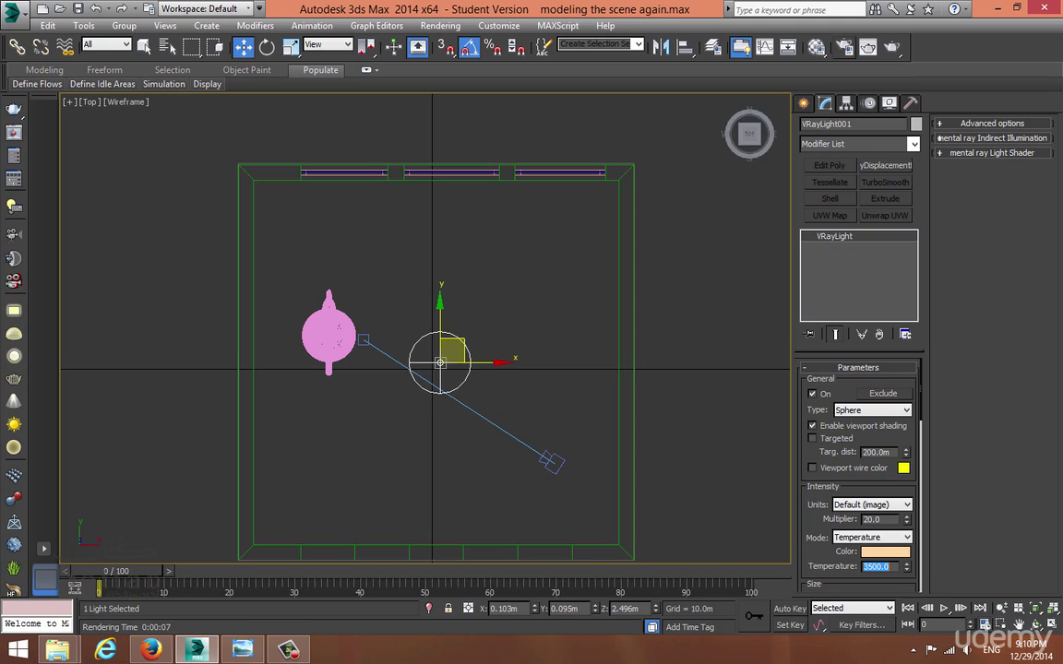
key(ctrl+z)
Create a roughly square plane-type V-Ray light across the wall opposite the windows in the Top view
middle_drag(434, 378, 443, 343)
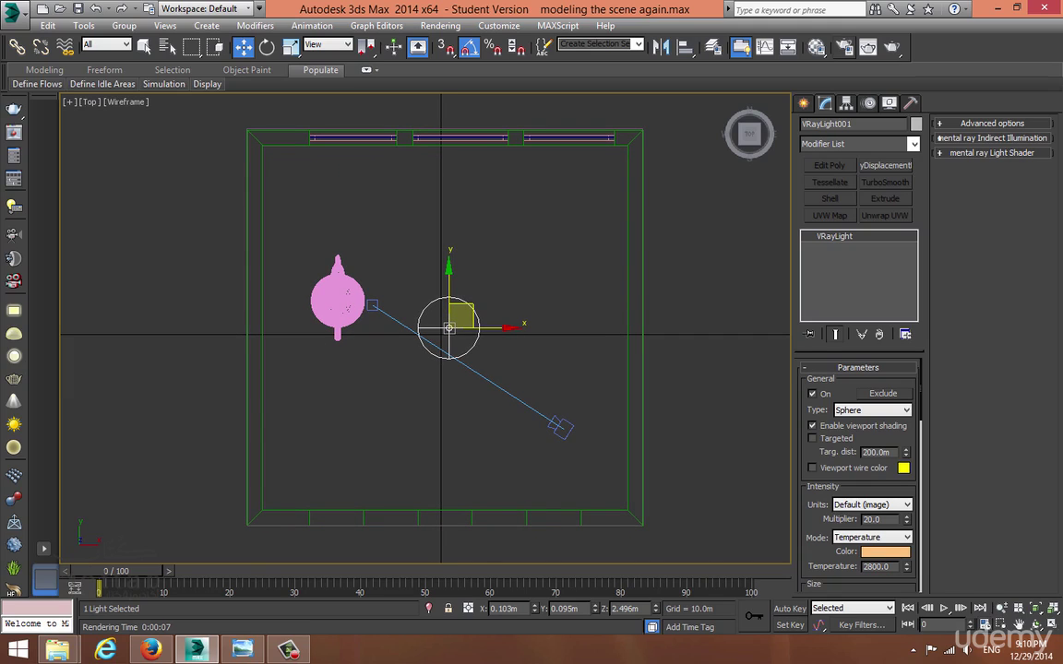
click(803, 104)
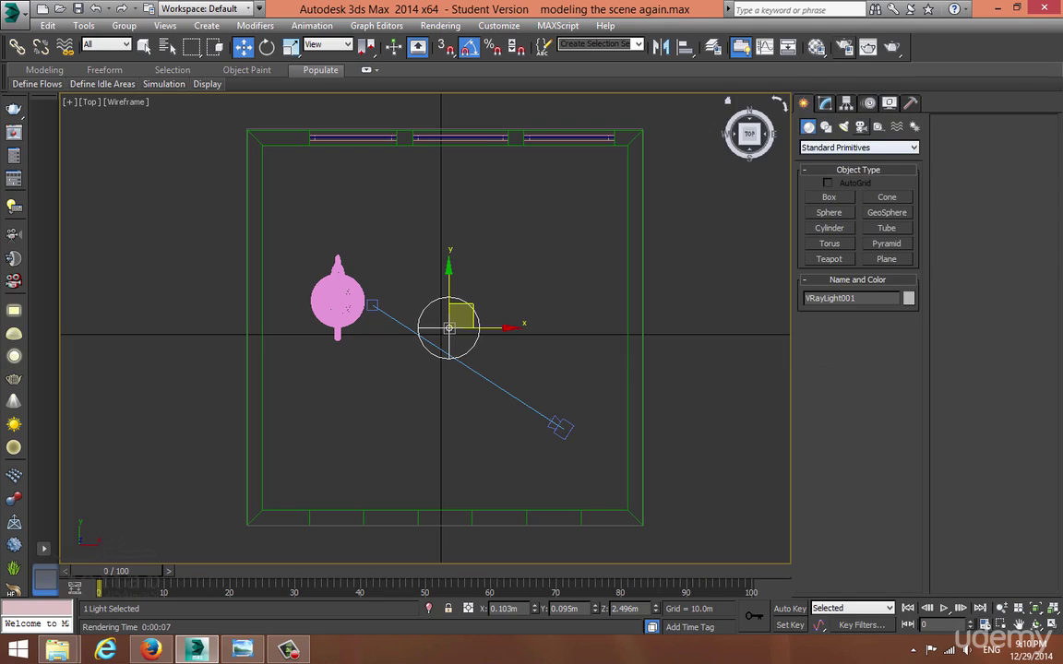
click(843, 126)
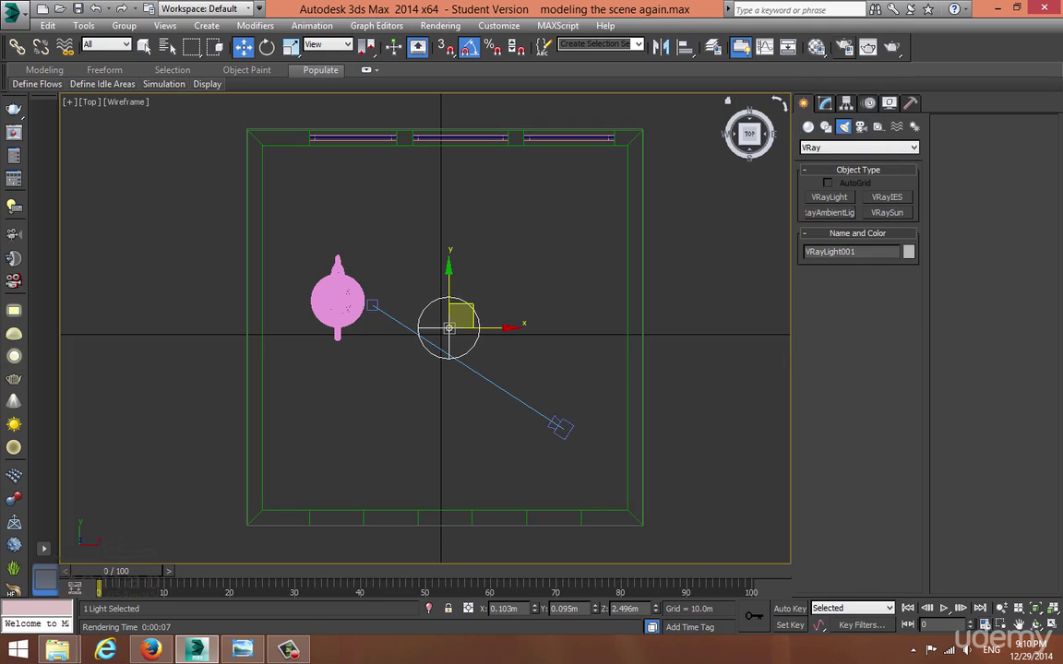
click(829, 198)
click(1009, 166)
click(981, 179)
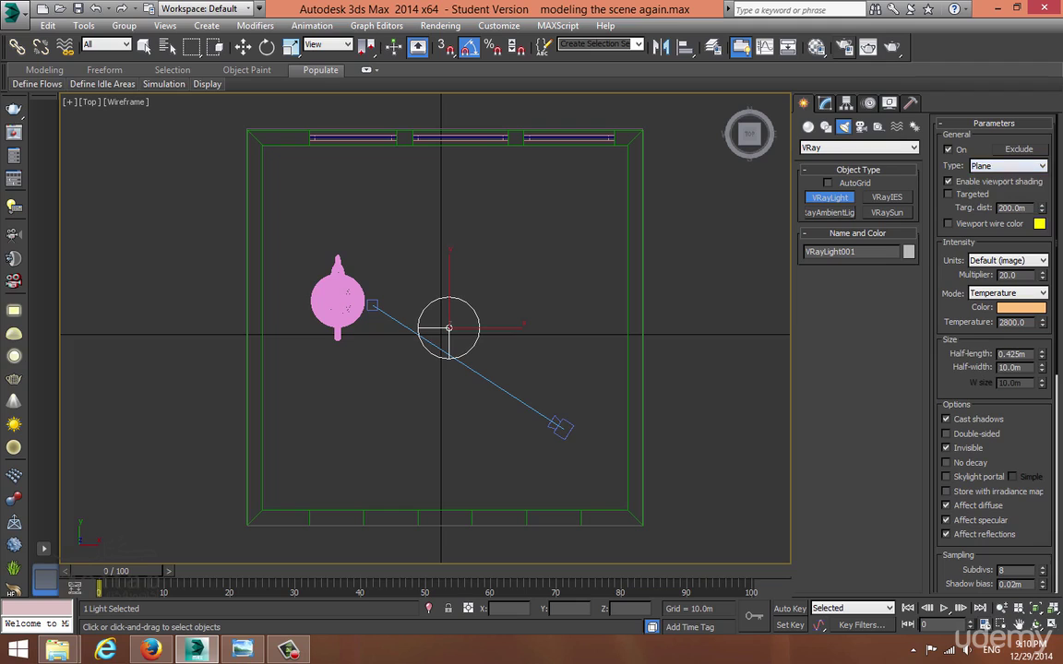
drag(331, 427, 464, 562)
Rotate the plane light 90° to face the window wall and place it just inside the opposite wall
key(e)
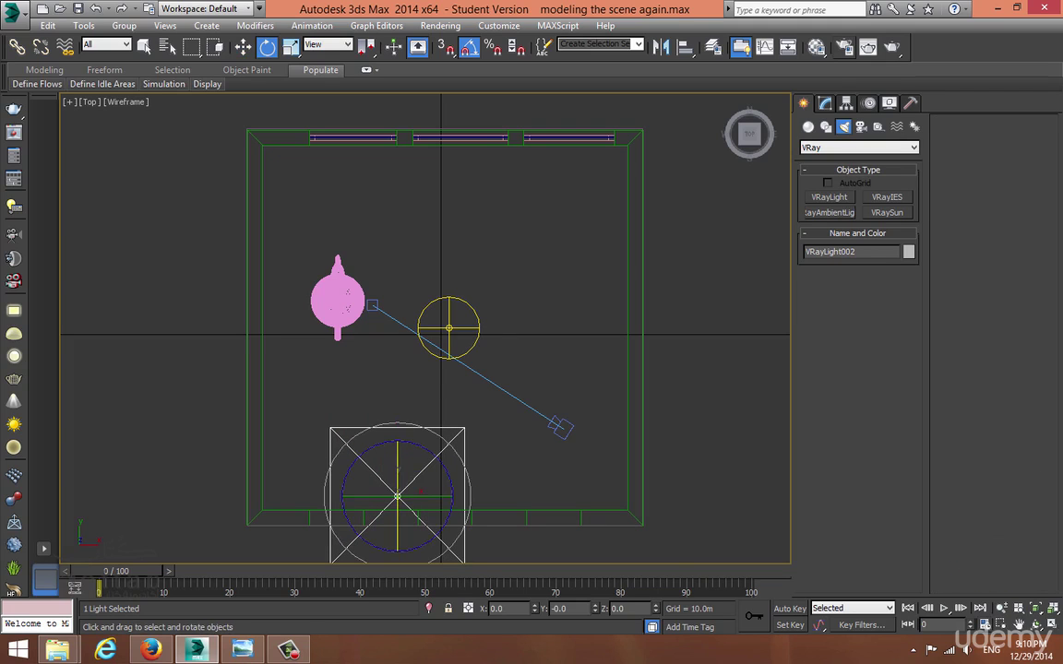
drag(398, 466, 397, 544)
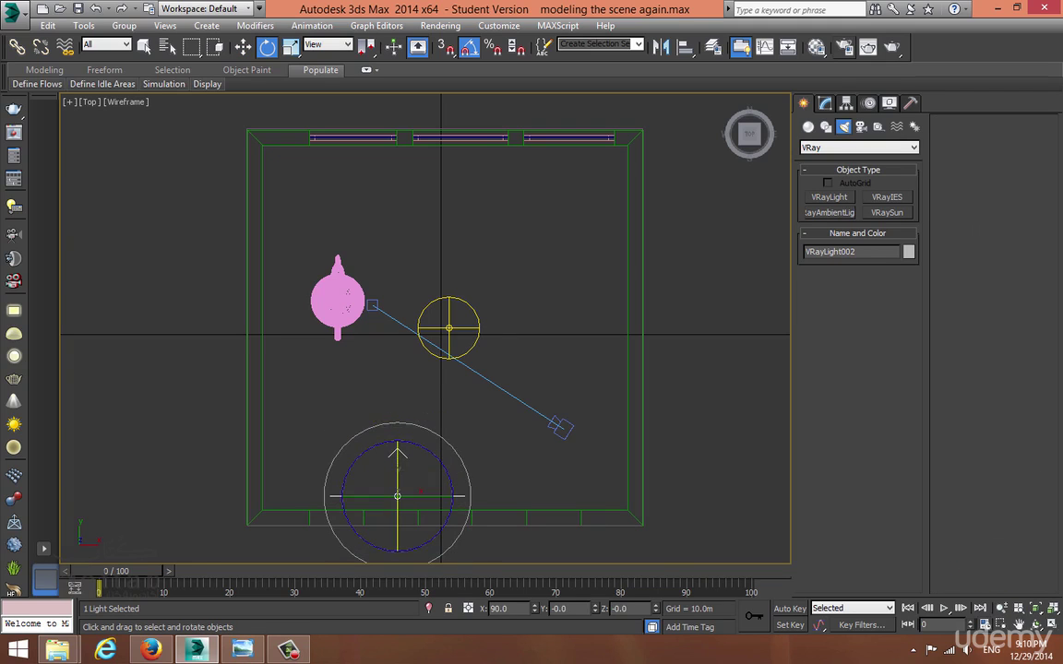
key(w)
drag(410, 484, 417, 476)
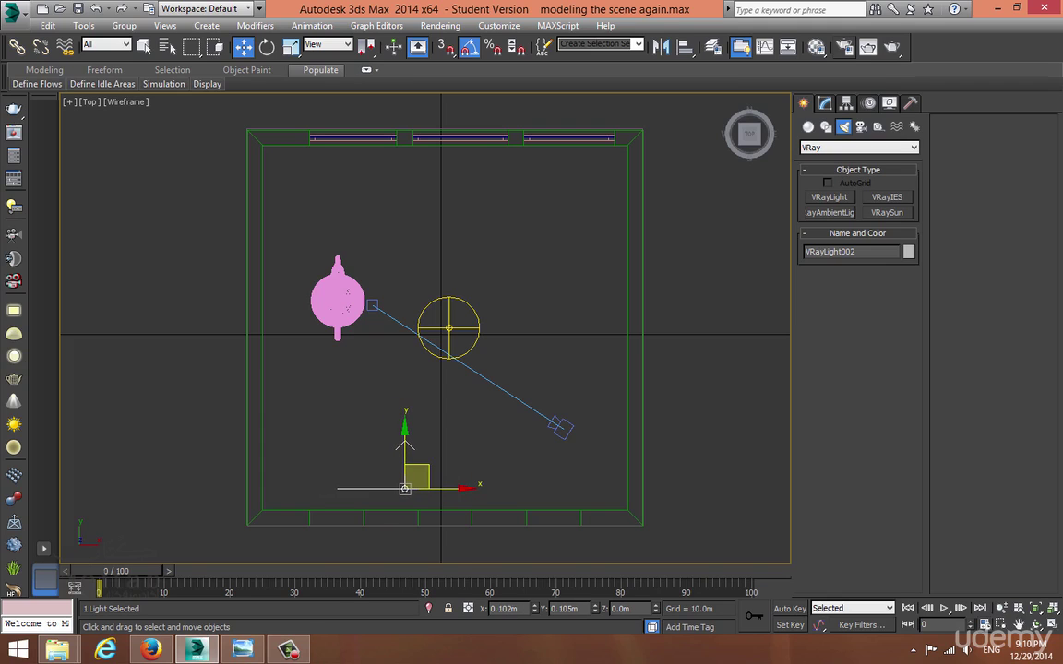
middle_drag(417, 476, 407, 408)
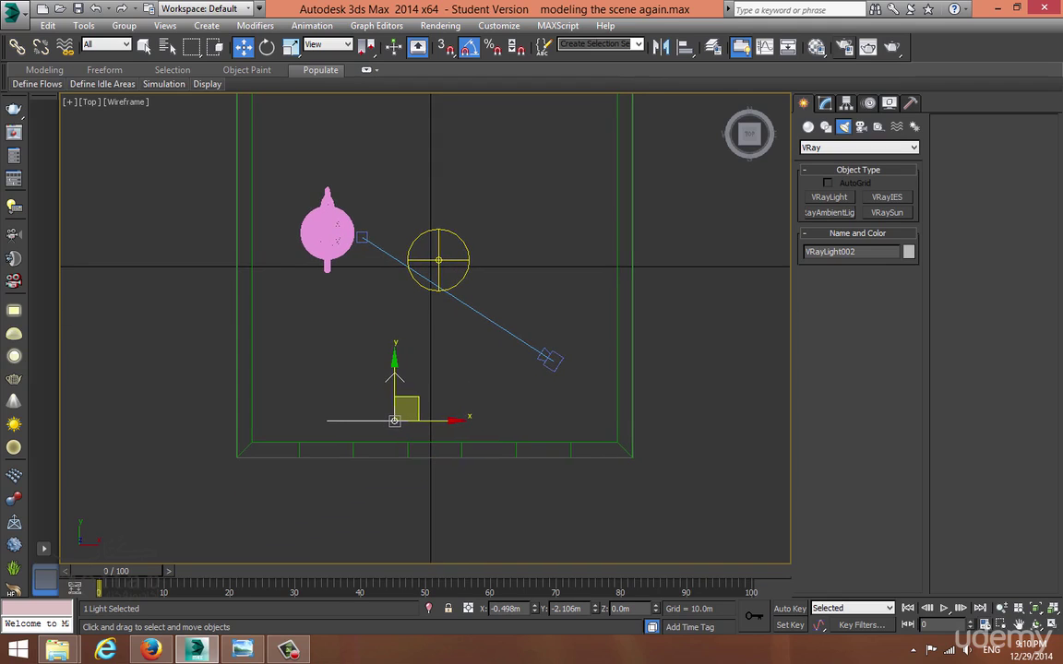
click(243, 650)
drag(406, 409, 397, 416)
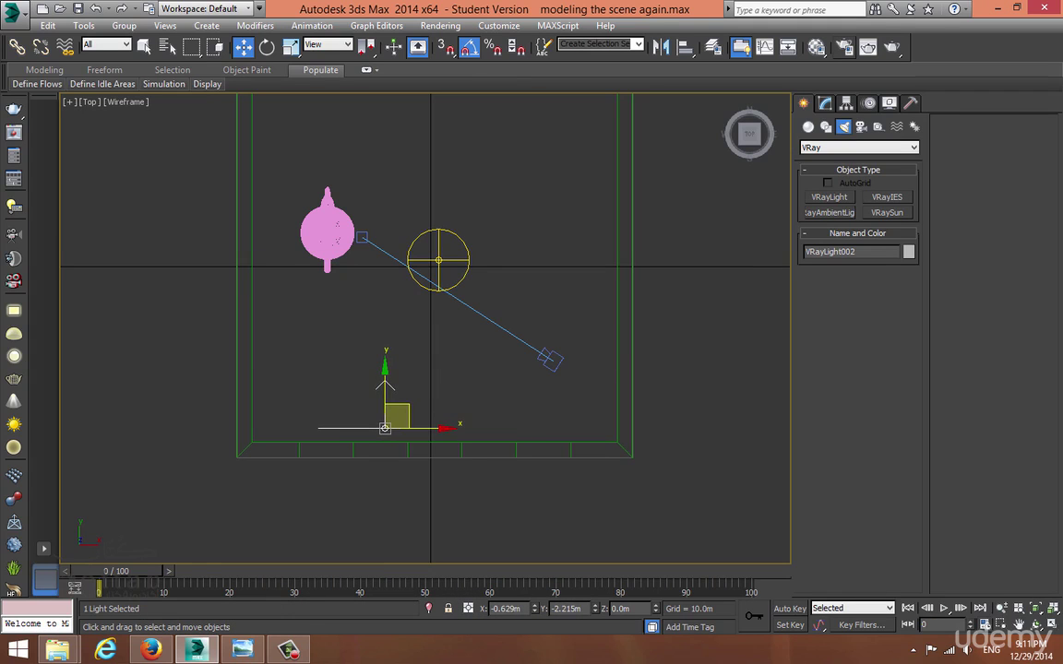
Resize the plane light to 0.73 m half-length and 1.251 m half-width, and raise it above the floor in the Front view
key(alt+w)
right_click(693, 270)
key(alt+w)
scroll(693, 270, down, 8)
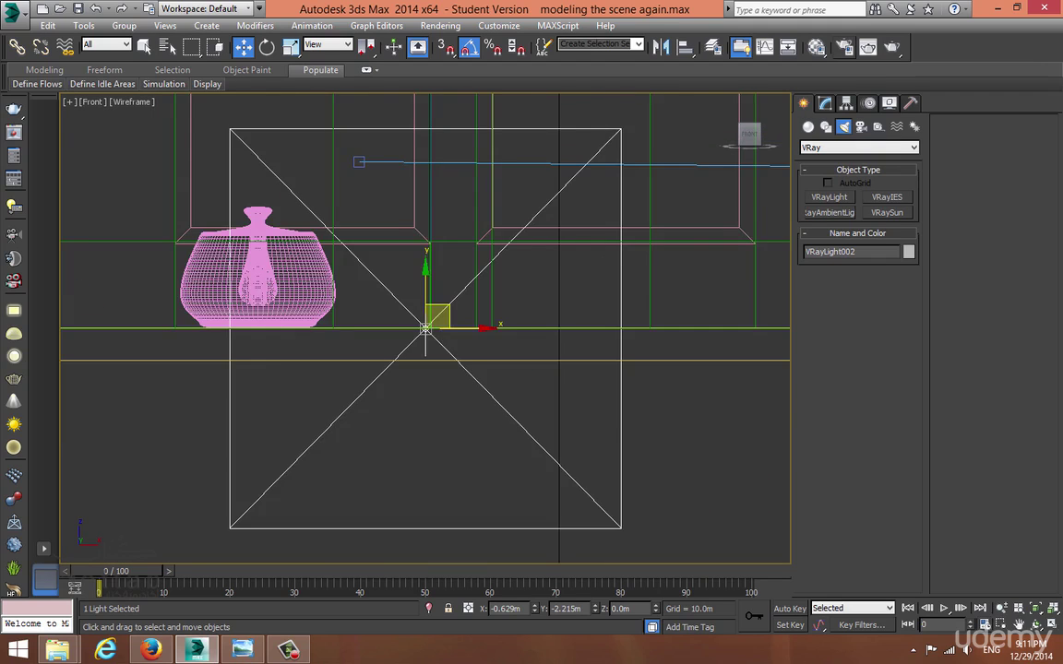
scroll(591, 277, down, 2)
middle_drag(590, 277, 560, 379)
click(825, 104)
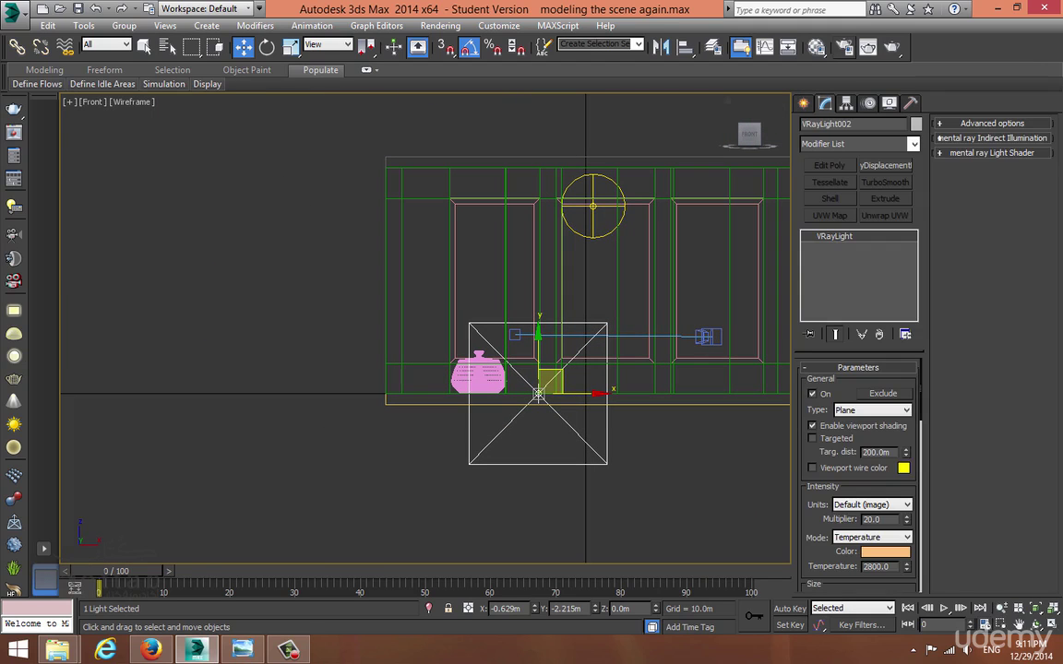
scroll(858, 480, down, 5)
mouse_move(907, 445)
mouse_down()
mouse_move(907, 462)
mouse_move(906, 441)
mouse_up()
click(907, 453)
drag(538, 395, 538, 300)
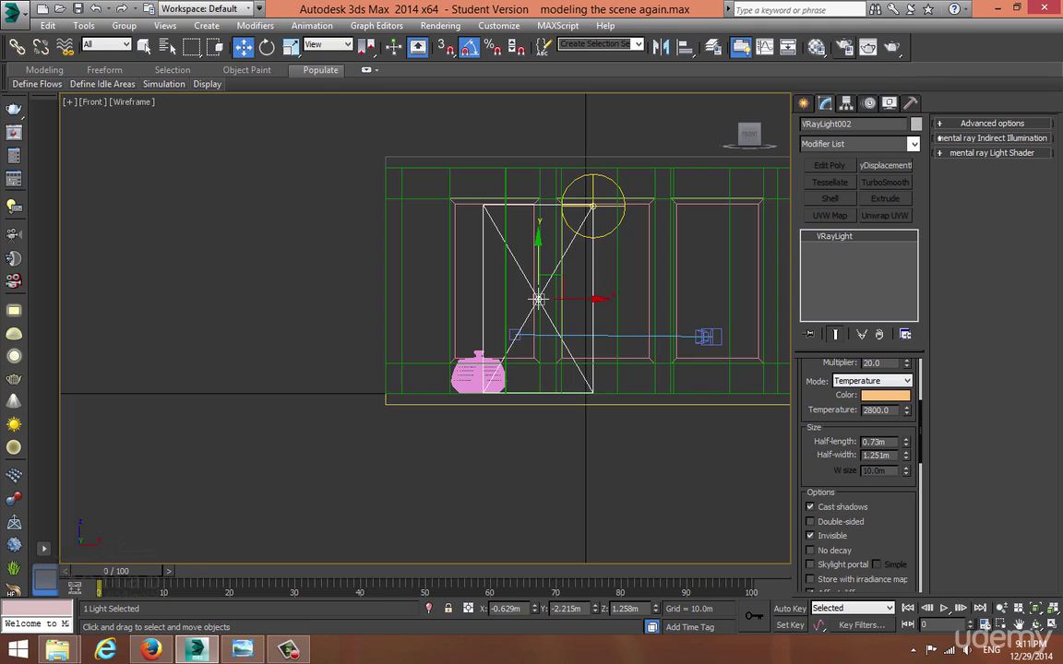
Set the plane light's color temperature to 5500 and its intensity multiplier to 60
double_click(876, 411)
text(5500)
key(Return)
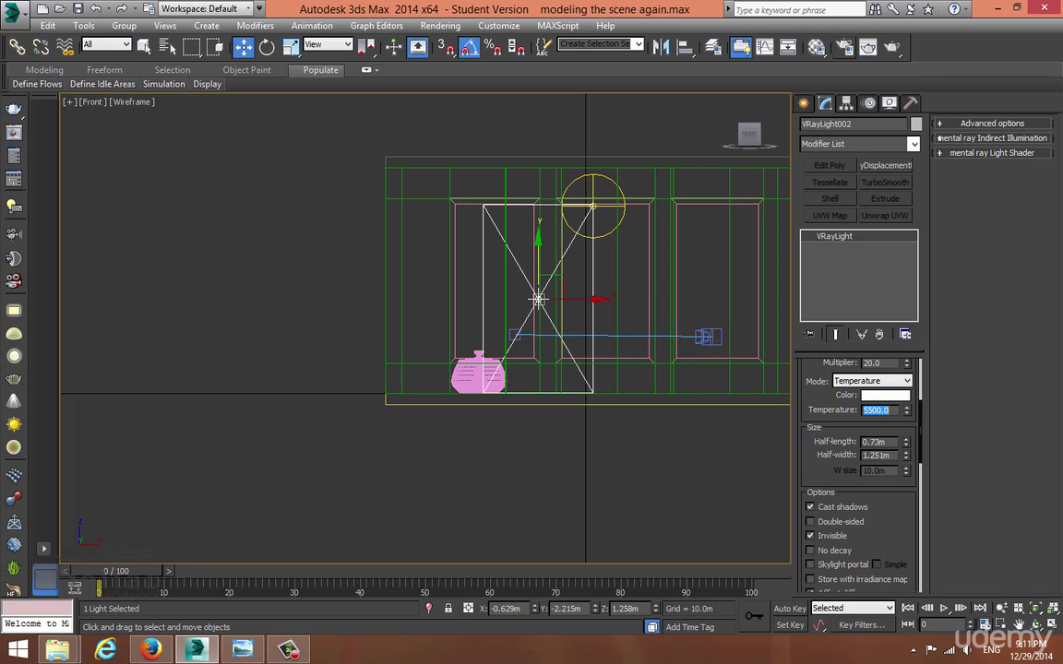
double_click(873, 363)
text(60)
key(Return)
Render the camera view with the added plane light and close the frame buffer
key(alt+w)
right_click(338, 229)
key(alt+w)
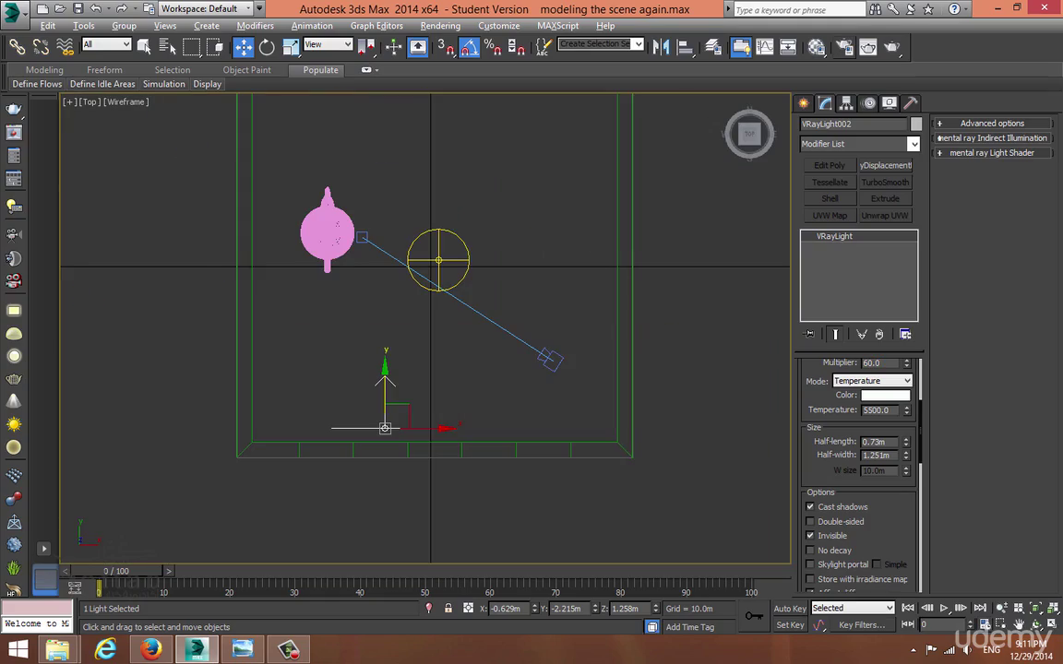
key(alt+w)
right_click(591, 434)
key(alt+w)
key(shift+q)
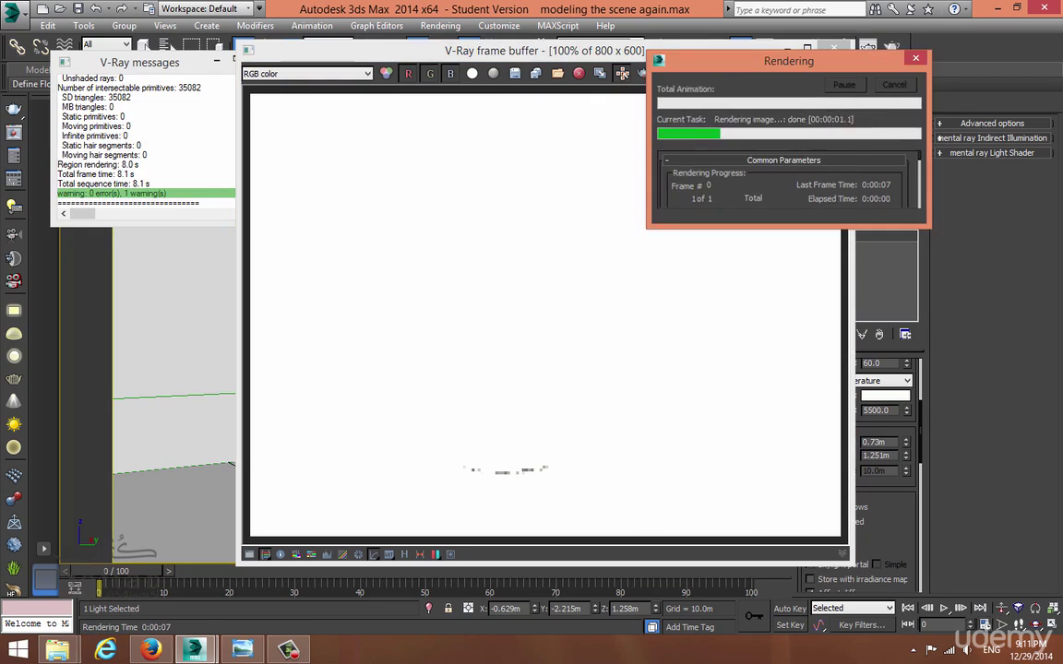
click(833, 48)
Select the V-Ray camera in the Top view and set its f-number to 5 and shutter speed to 100
key(alt+w)
right_click(370, 267)
key(alt+w)
middle_drag(369, 268, 447, 365)
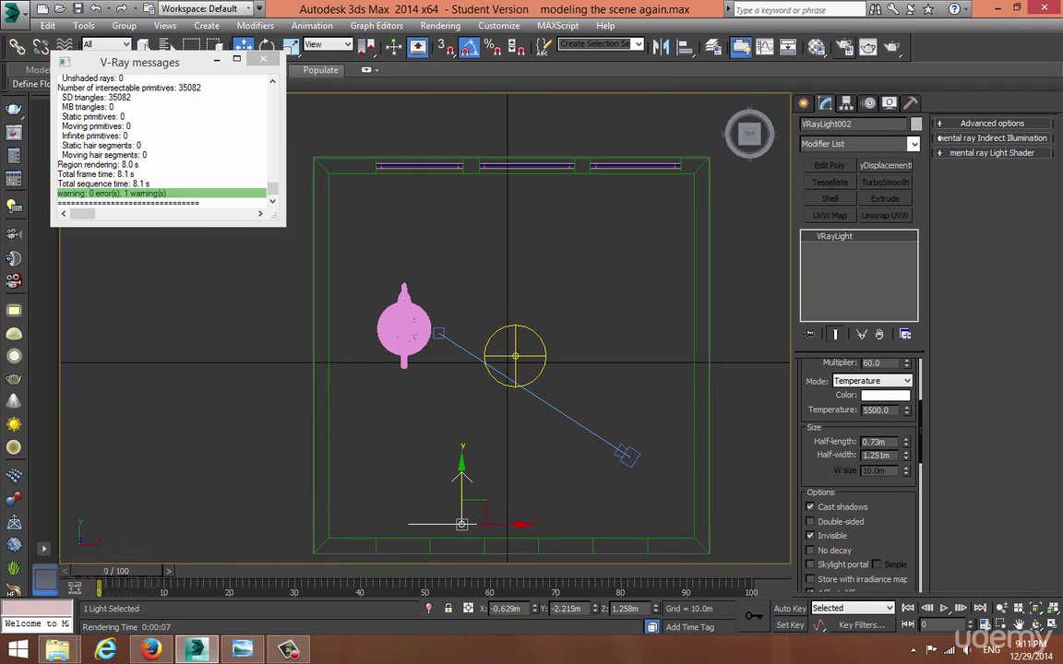
click(628, 456)
scroll(858, 471, down, 3)
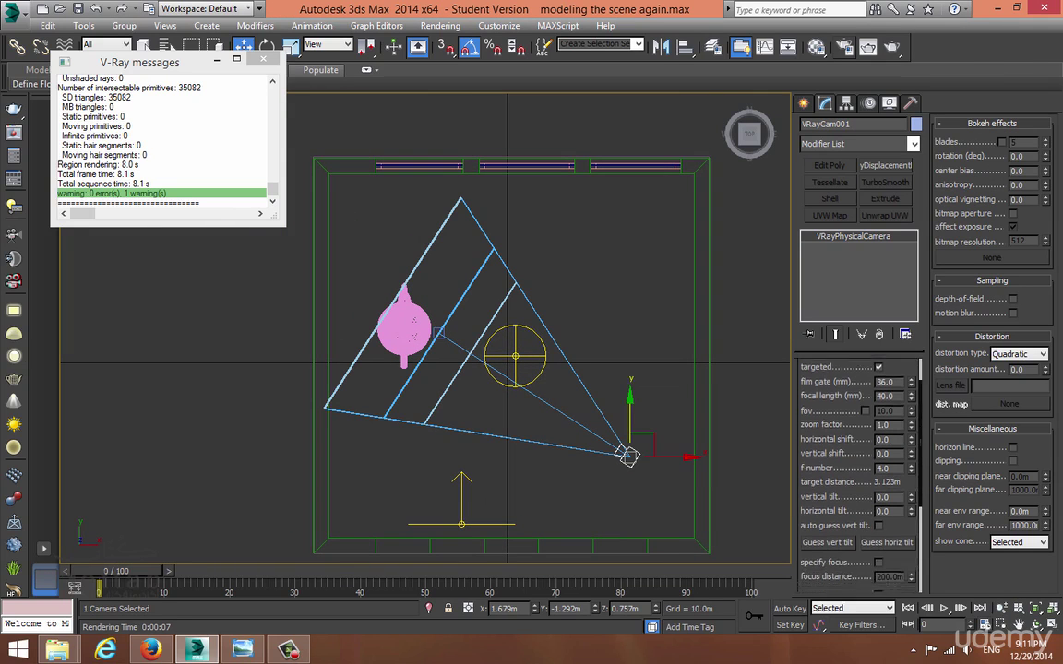
double_click(883, 421)
text(5)
key(Return)
scroll(858, 461, down, 4)
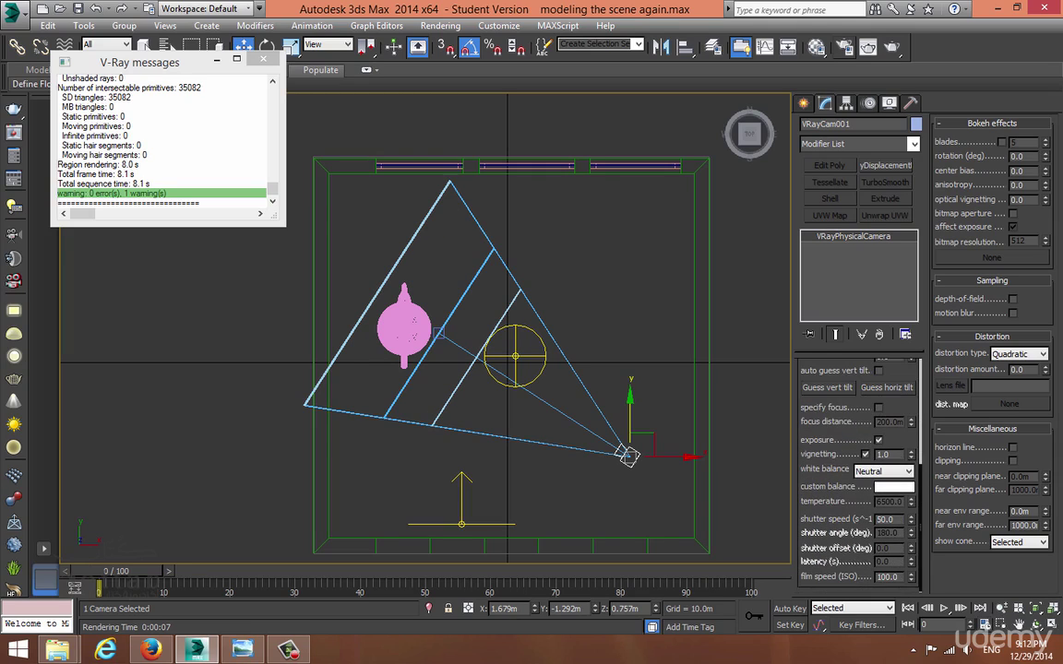
double_click(884, 520)
text(100)
key(Return)
Render the camera view with the darker exposure and move the frame buffer clear of the camera parameters
key(alt+w)
right_click(609, 447)
key(alt+w)
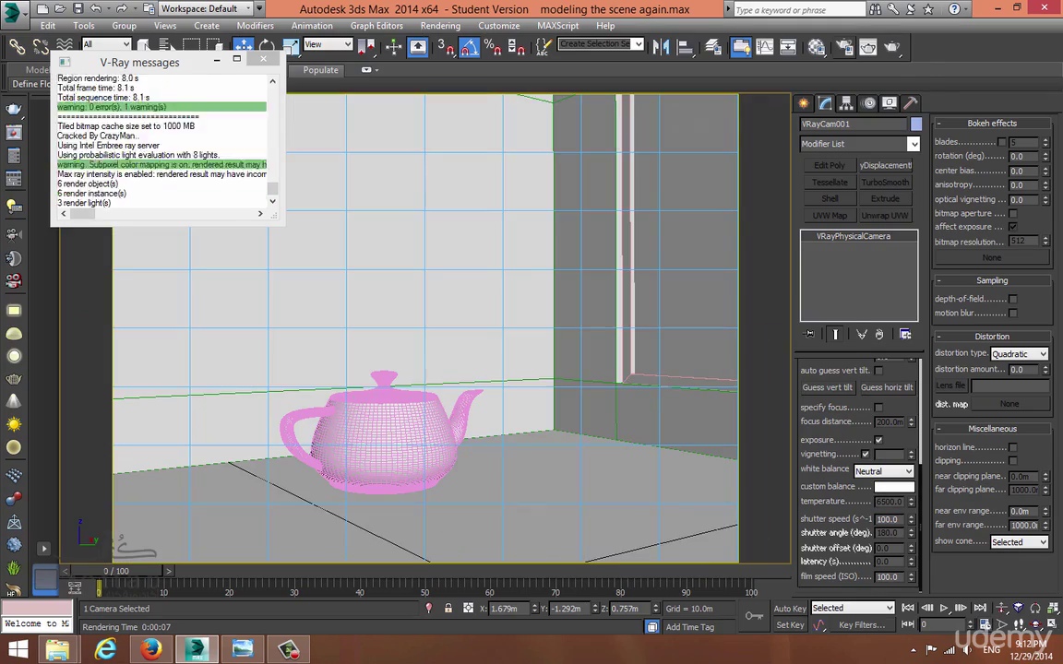
key(shift+q)
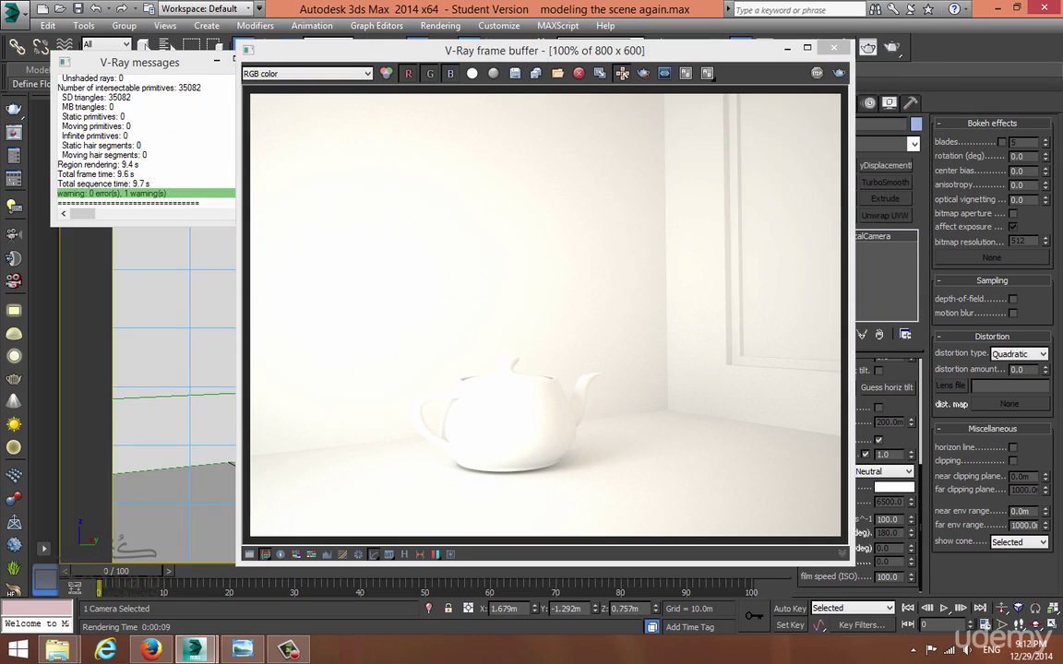
drag(544, 51, 432, 35)
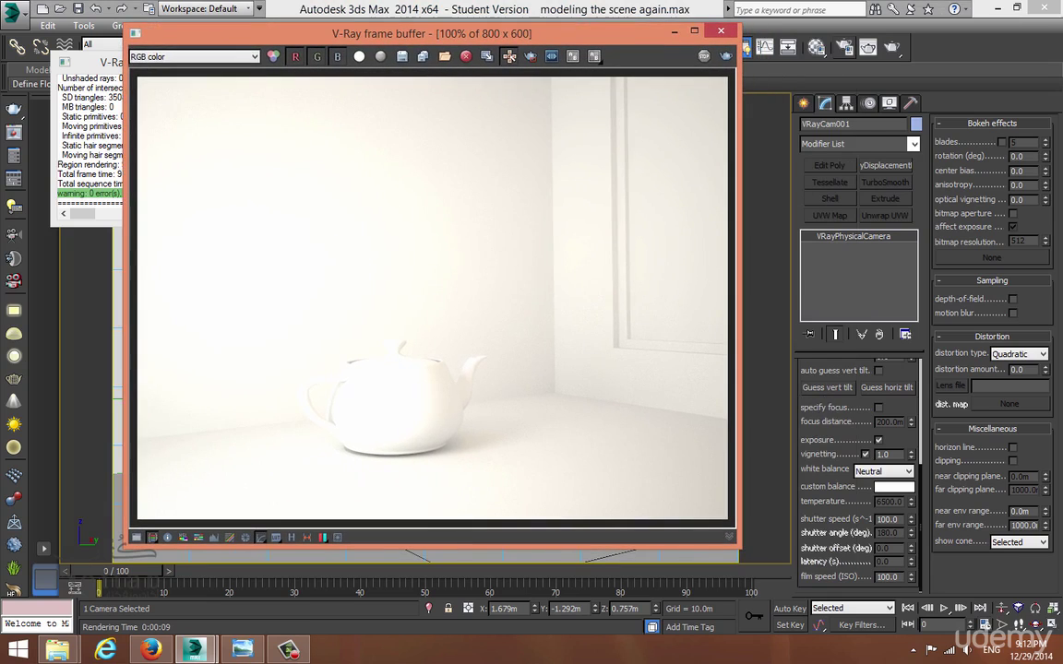
Set the camera's f-number to 8 and render the camera view again
drag(838, 432, 837, 563)
double_click(884, 444)
text(6)
key(Return)
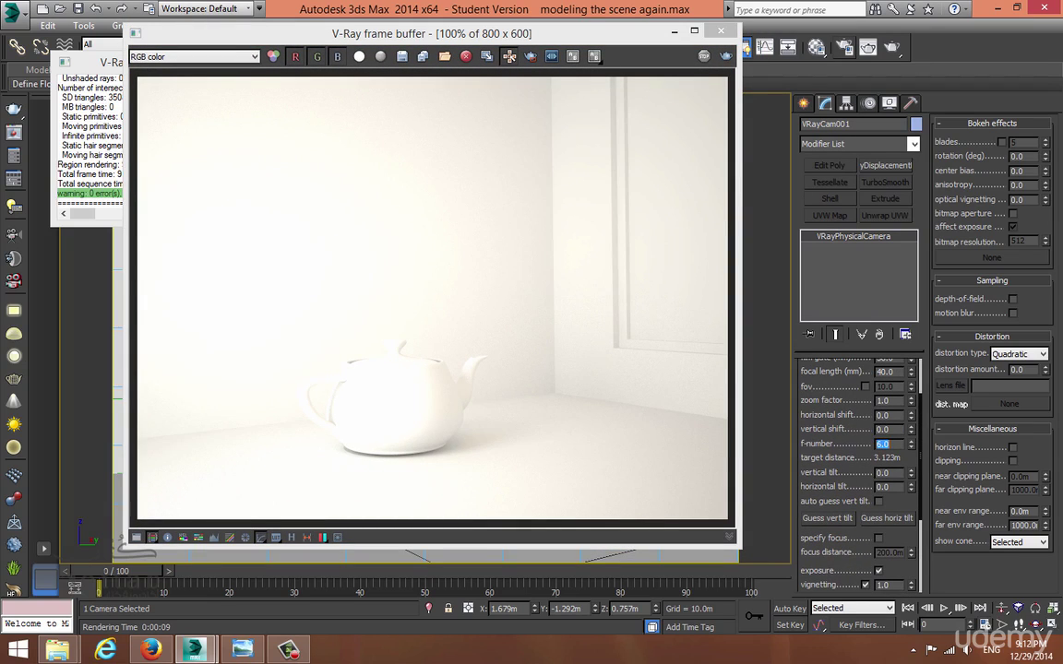
text(8)
key(Return)
key(shift+q)
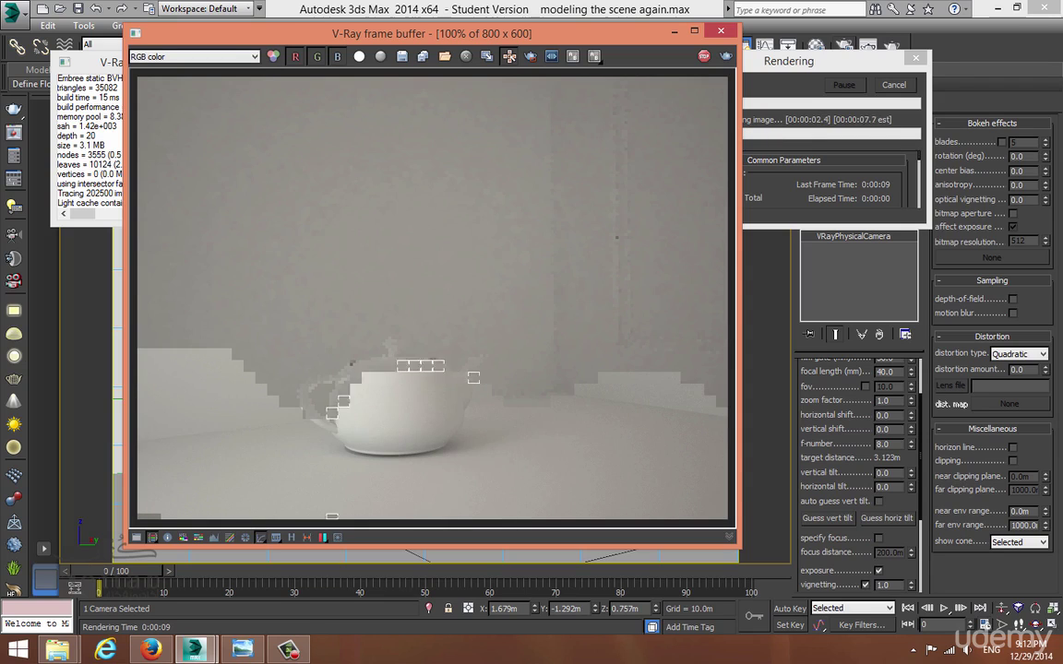
Examine the rendered teapot at 200% in the frame buffer, then close the buffer
scroll(434, 450, up, 1)
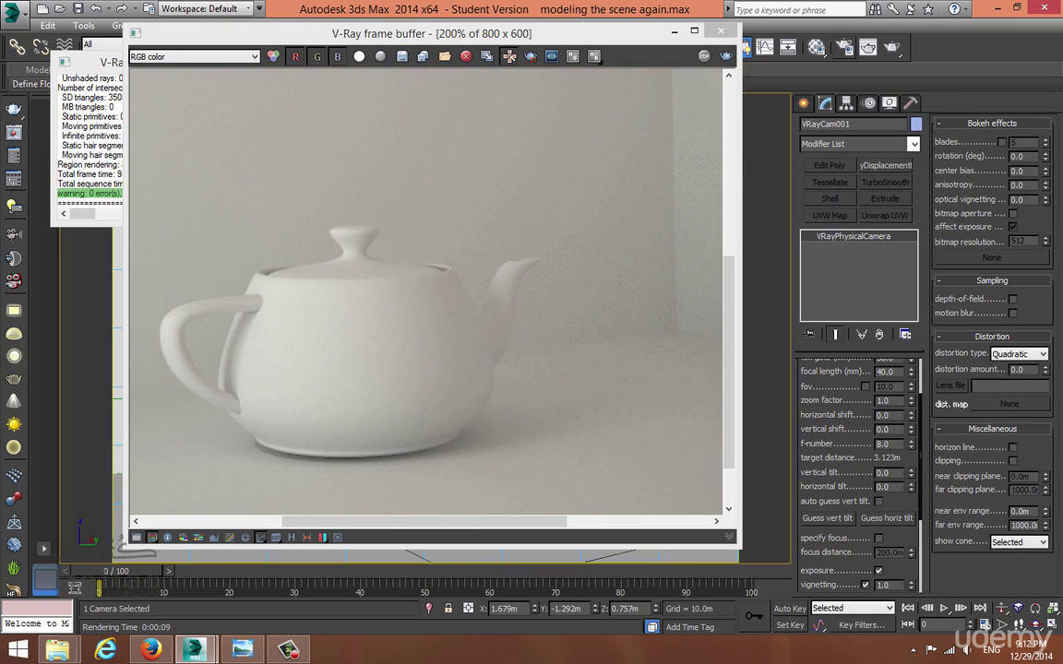
double_click(433, 406)
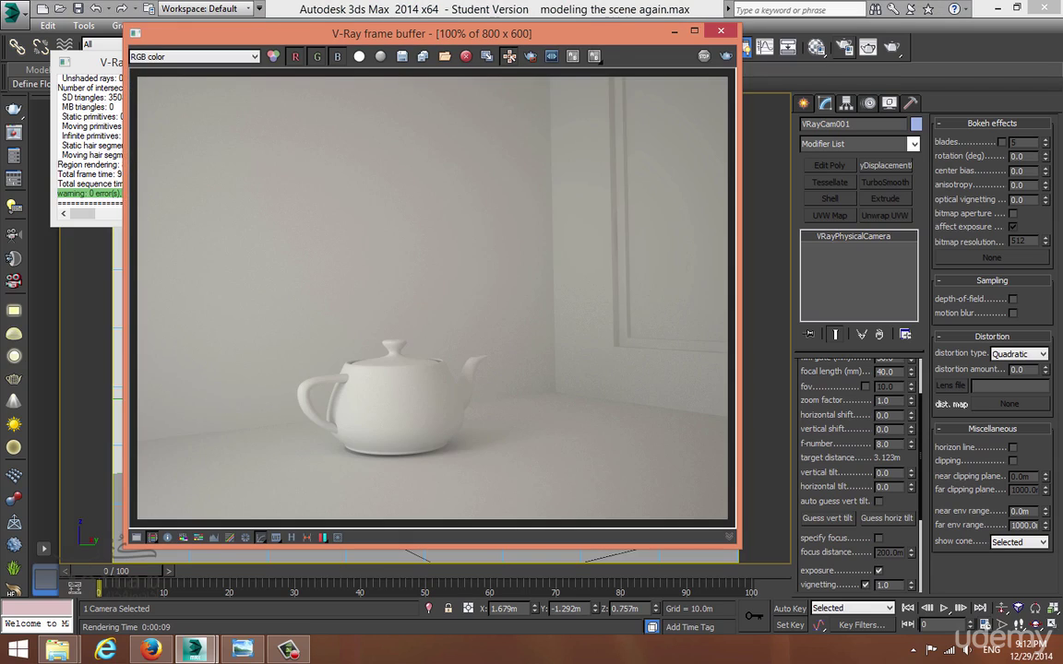
scroll(434, 457, up, 1)
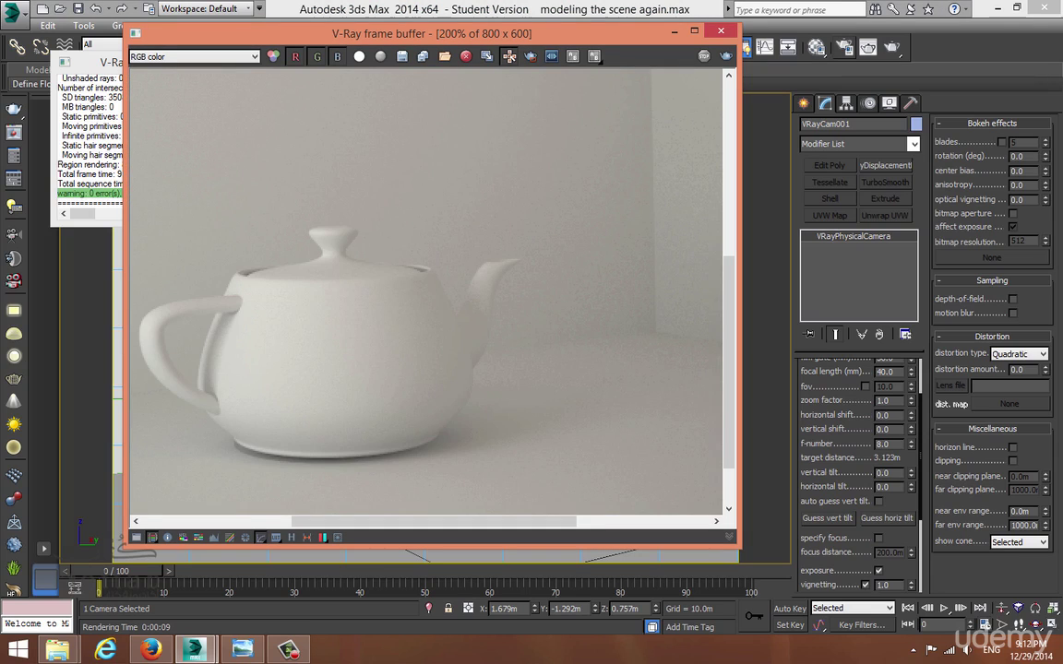
scroll(422, 323, up, 1)
scroll(443, 323, down, 1)
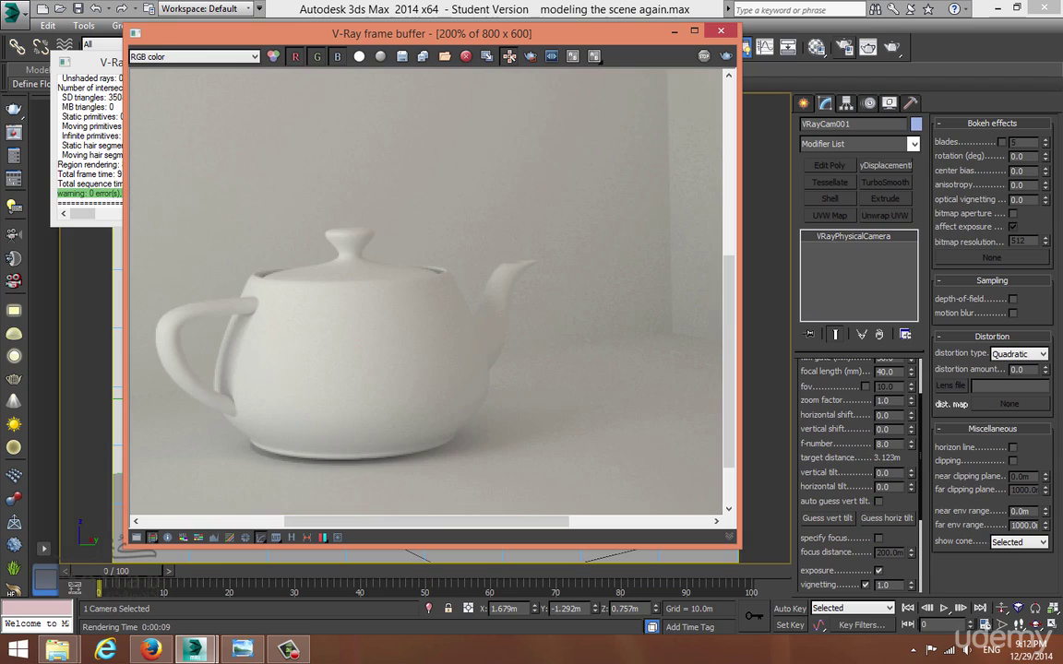
click(721, 32)
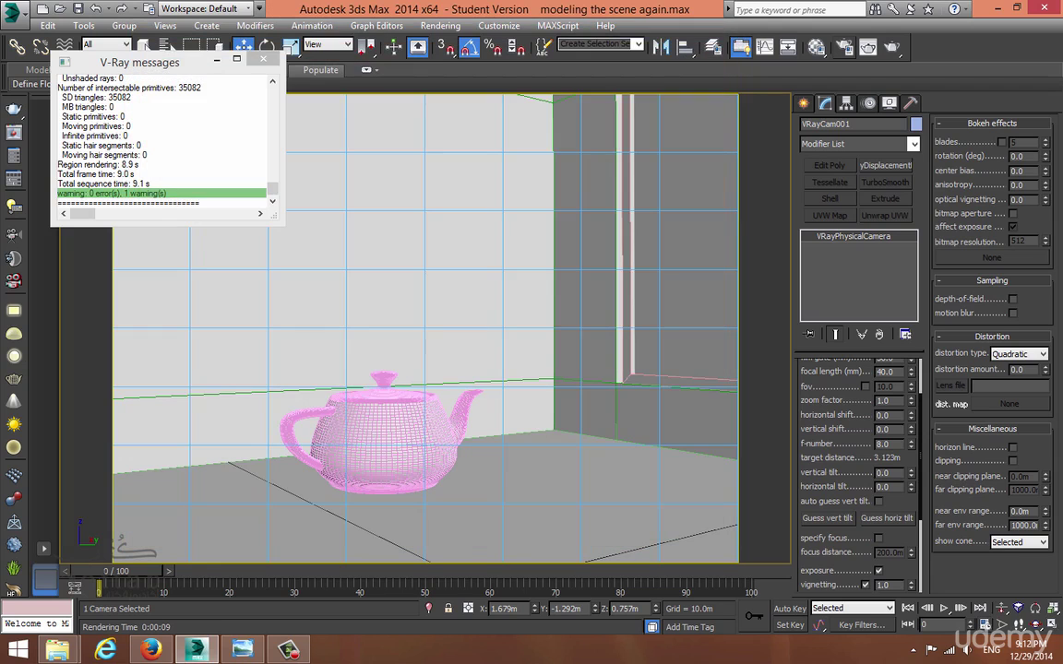
Move the teapot along Y toward the window wall, to about 0.686 m, and close the V-Ray messages
click(403, 437)
drag(430, 479, 466, 474)
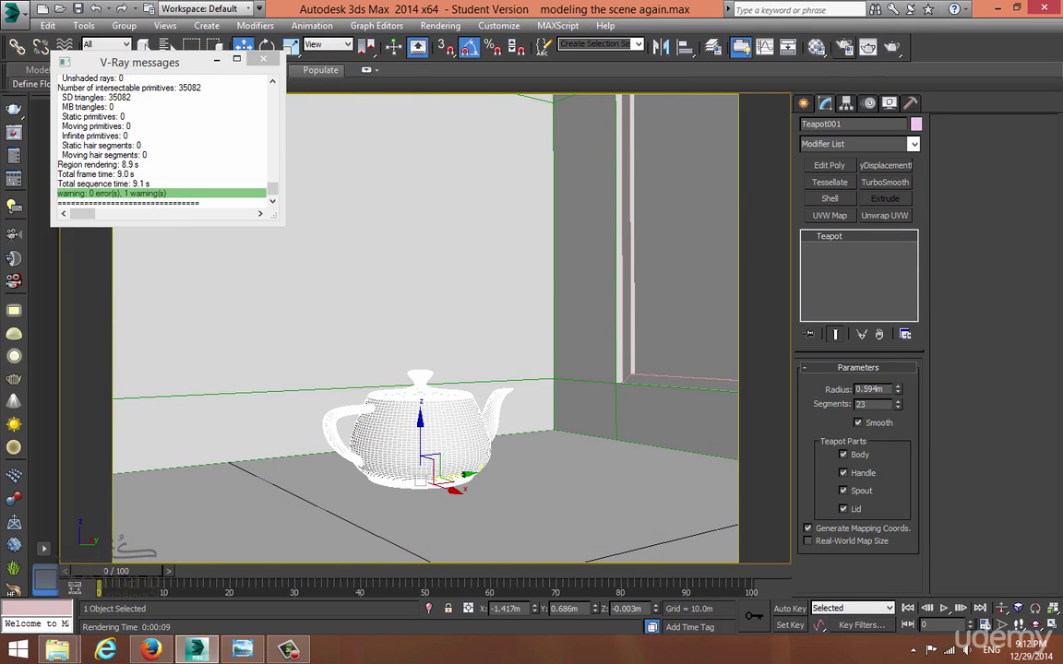
click(263, 59)
In the Top view, move the sphere light toward the window wall to about Y 0.47 m and the plane light to about X -0.72 m, Y -2.18 m
key(alt+w)
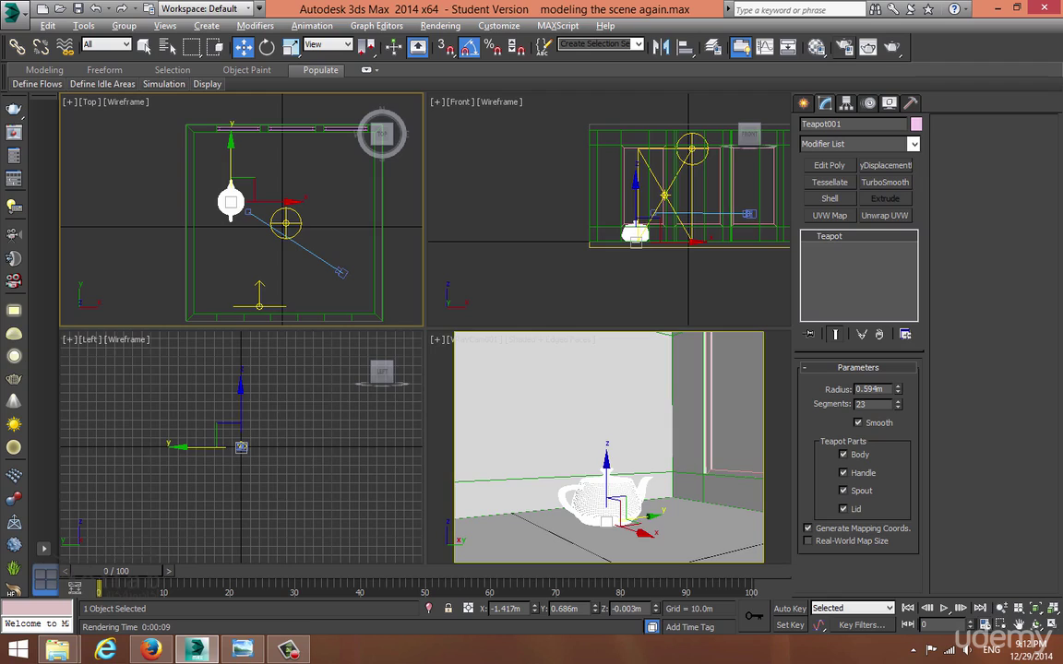
key(alt+w)
click(515, 357)
drag(526, 345, 522, 318)
click(461, 525)
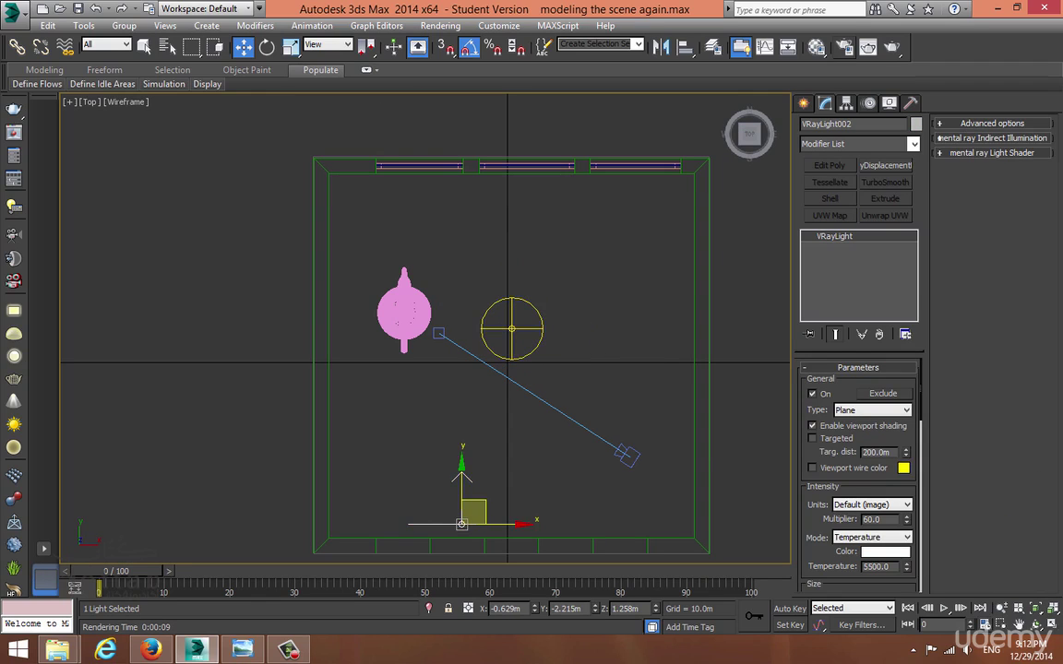
drag(461, 524, 455, 522)
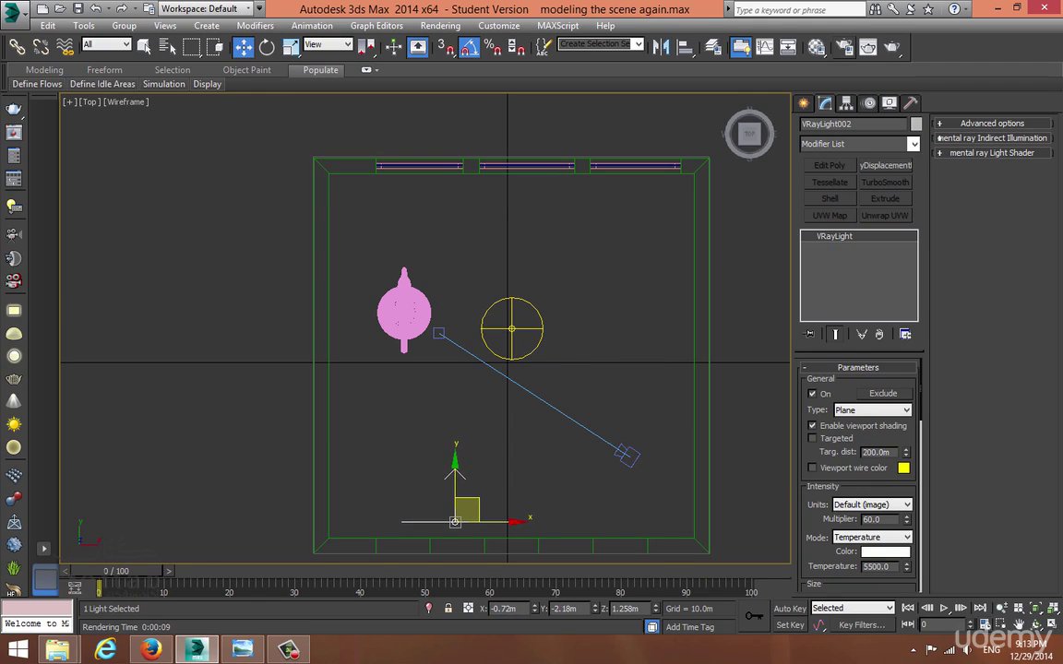
Set the sphere light's intensity multiplier to 30 and shift it along X to about -0.091 m
click(512, 328)
double_click(871, 520)
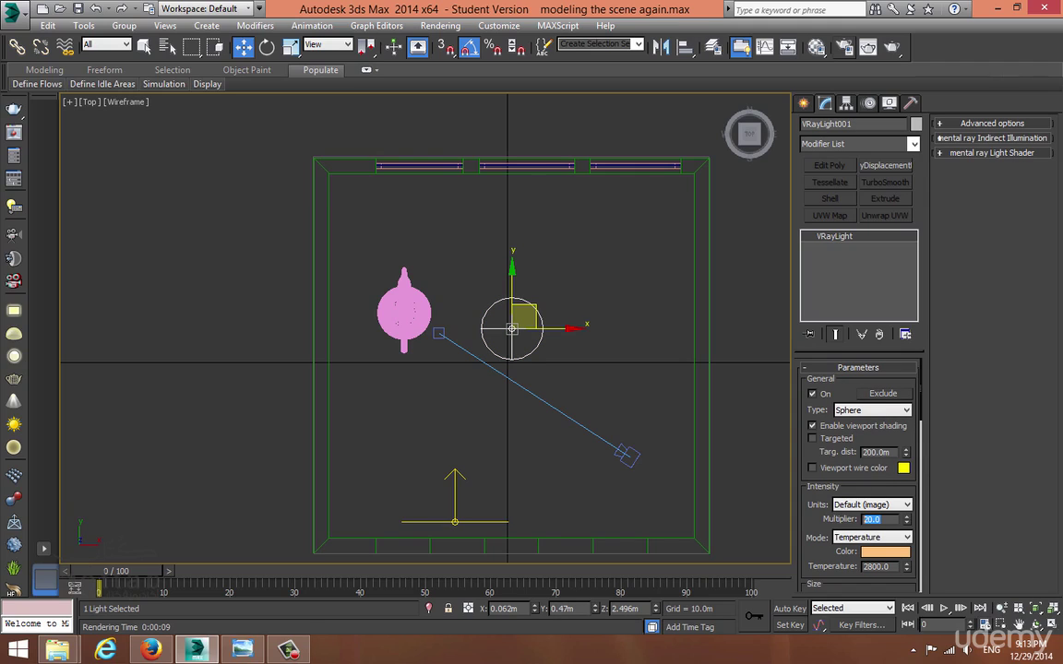
text(30)
key(Return)
drag(522, 317, 511, 317)
double_click(886, 567)
Select the camera and render its view with the repositioned teapot and lights
click(629, 456)
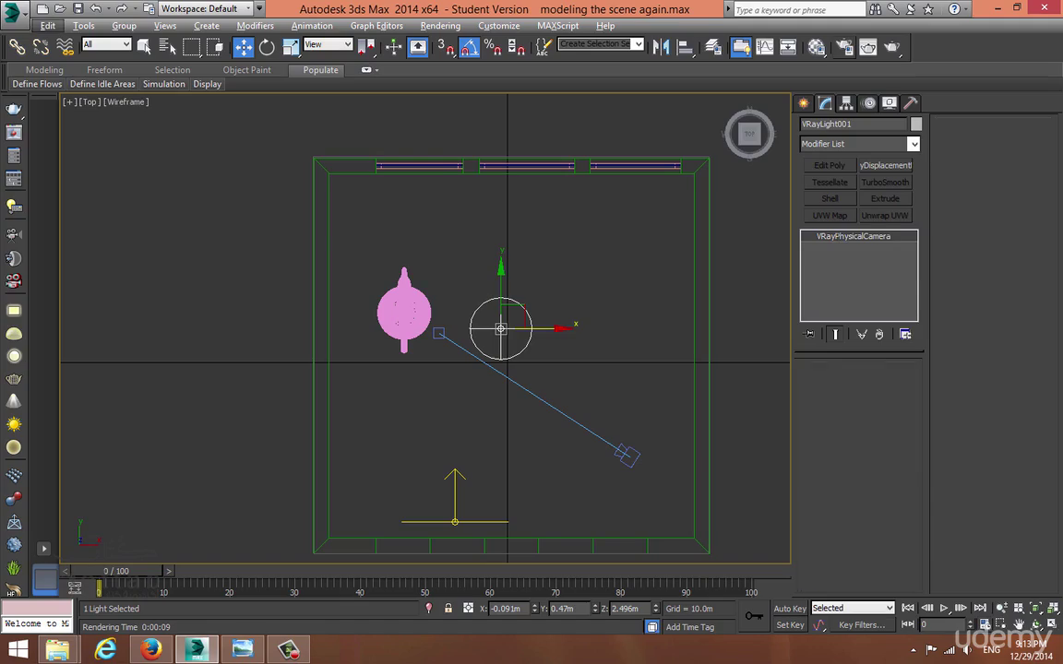
key(alt+w)
right_click(628, 456)
key(alt+w)
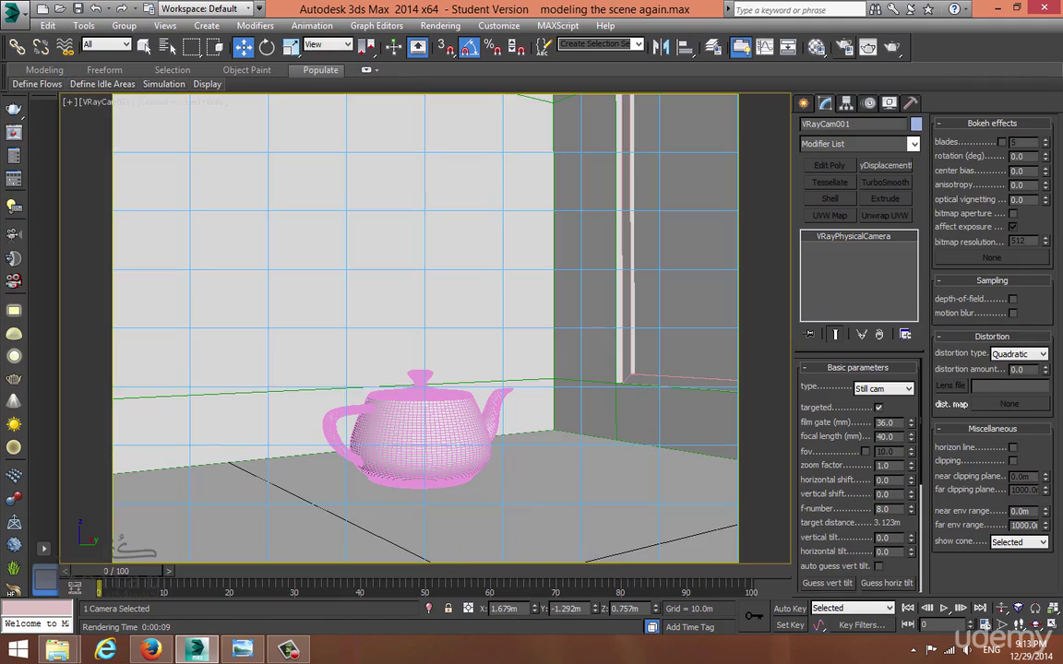
key(shift+q)
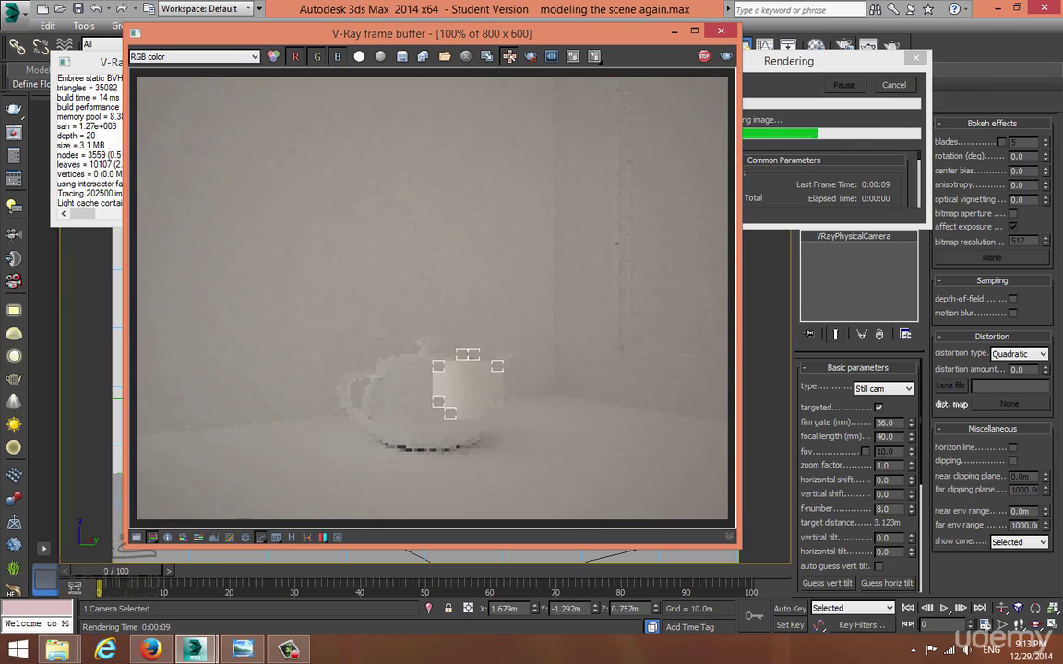
Examine the teapot's lid and spout at 400% in the new render and close the frame buffer
scroll(452, 392, up, 1)
scroll(457, 402, up, 1)
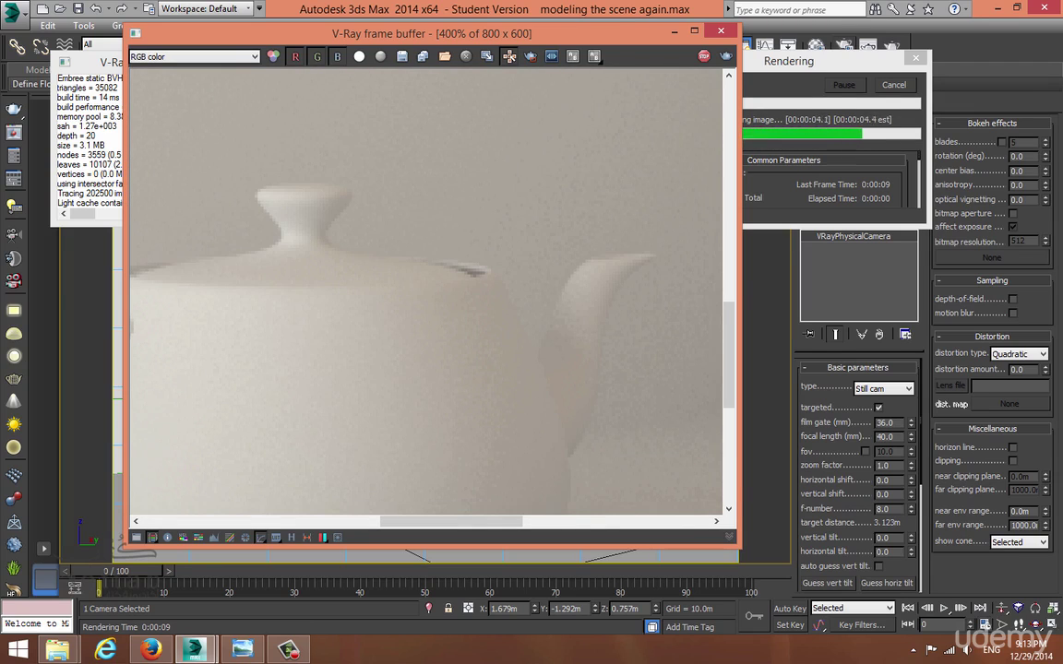
scroll(458, 402, down, 1)
scroll(458, 401, down, 1)
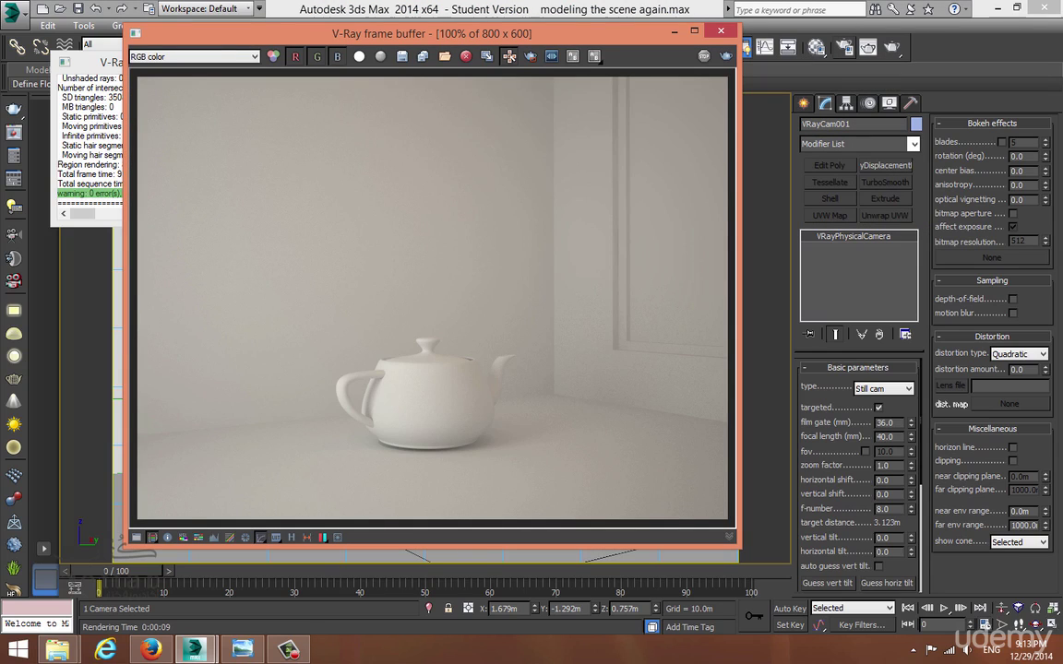
click(720, 32)
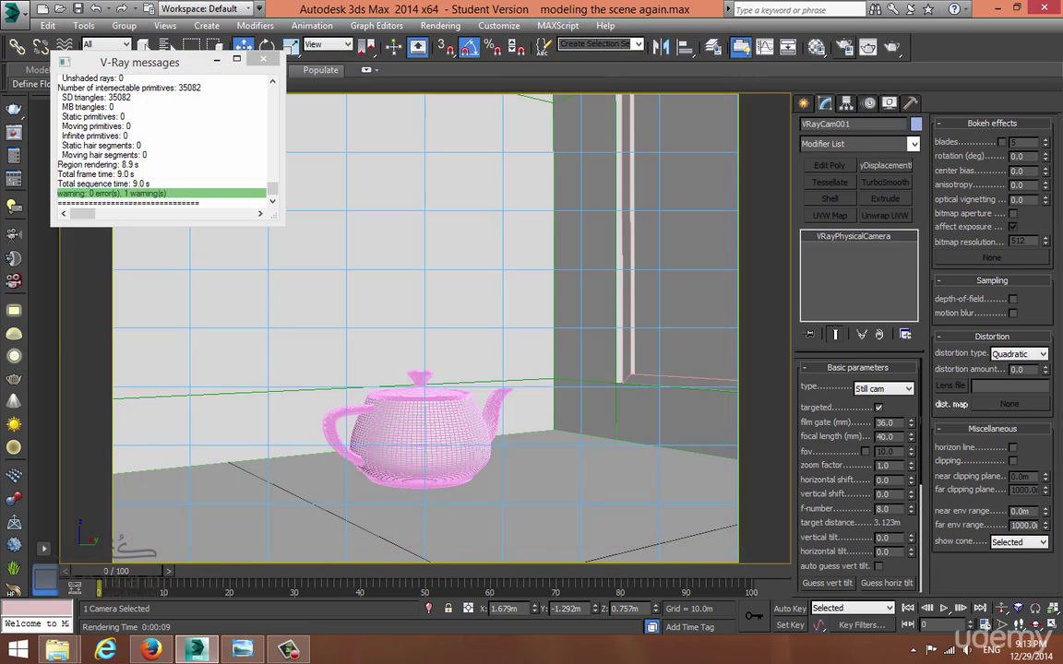
Select the sphere light in the Top view and set its intensity multiplier to 40
key(alt+w)
scroll(307, 245, up, 3)
click(308, 244)
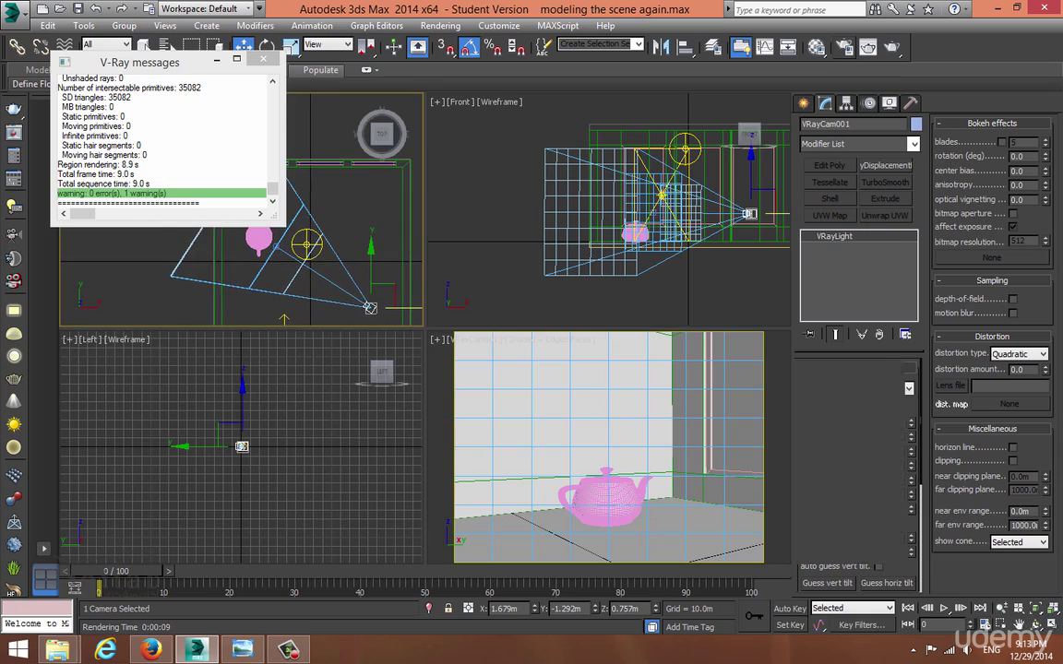
double_click(872, 520)
text(40)
key(Return)
Rotate the teapot about its vertical axis to 70° in the Top view
middle_drag(263, 249, 325, 270)
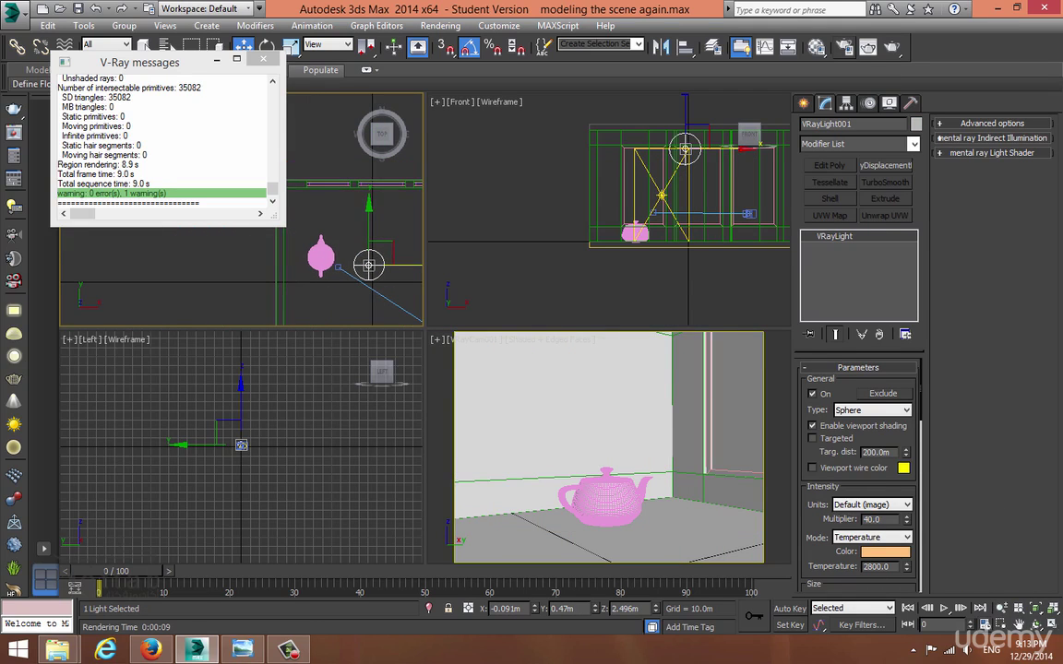
click(321, 257)
key(e)
drag(371, 237, 378, 260)
key(alt+w)
Copy Material #25 into the second sample slot under the name teapot and give it a gray reflection color
key(m)
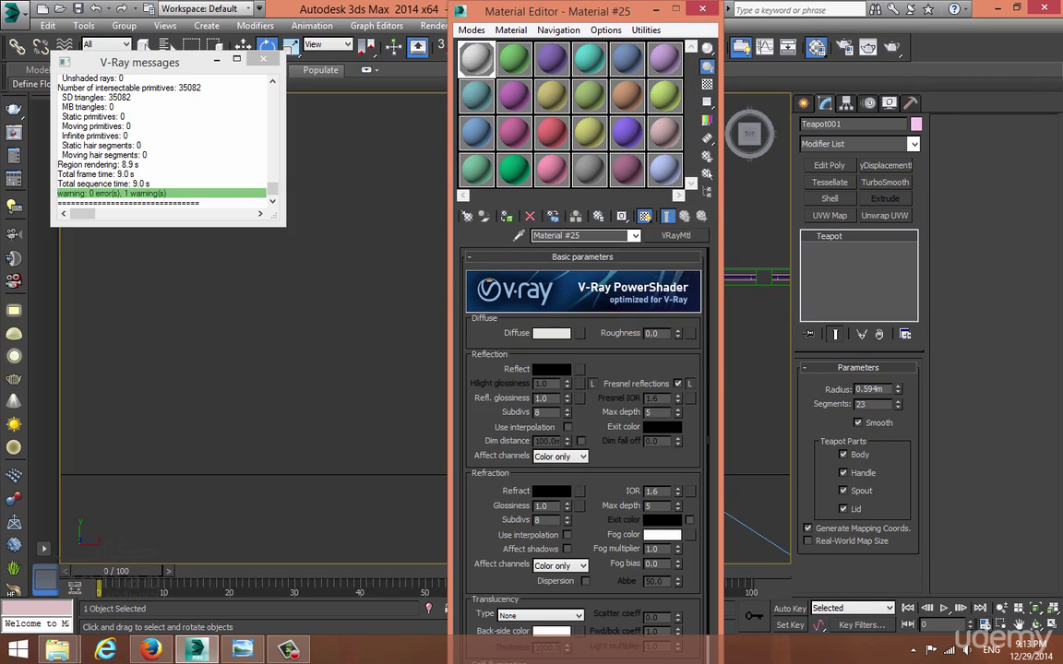
drag(476, 59, 514, 59)
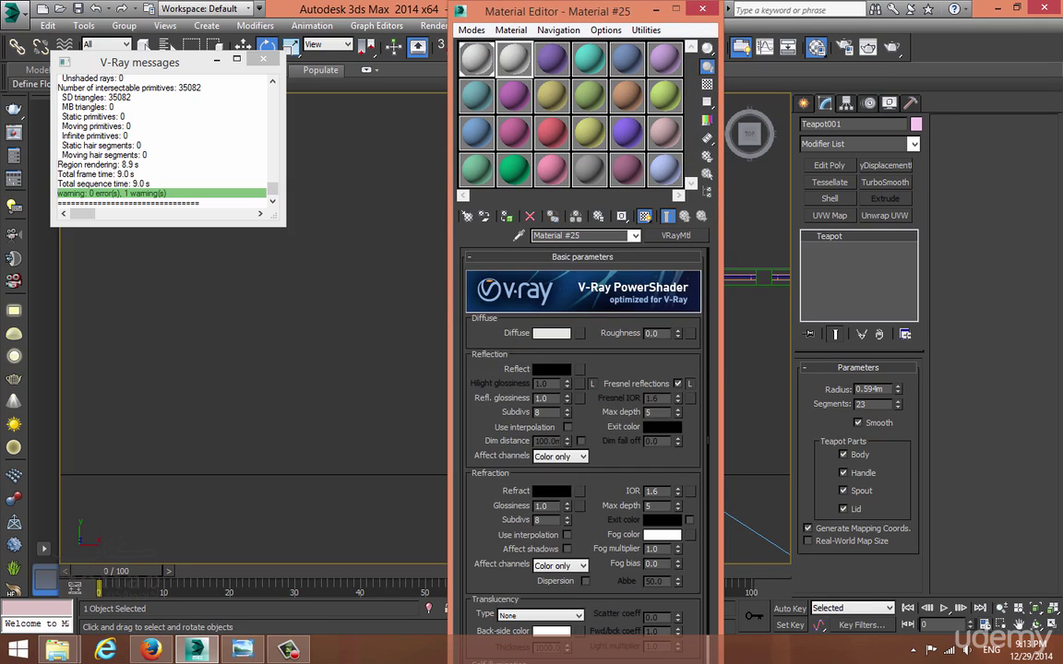
text(teapot)
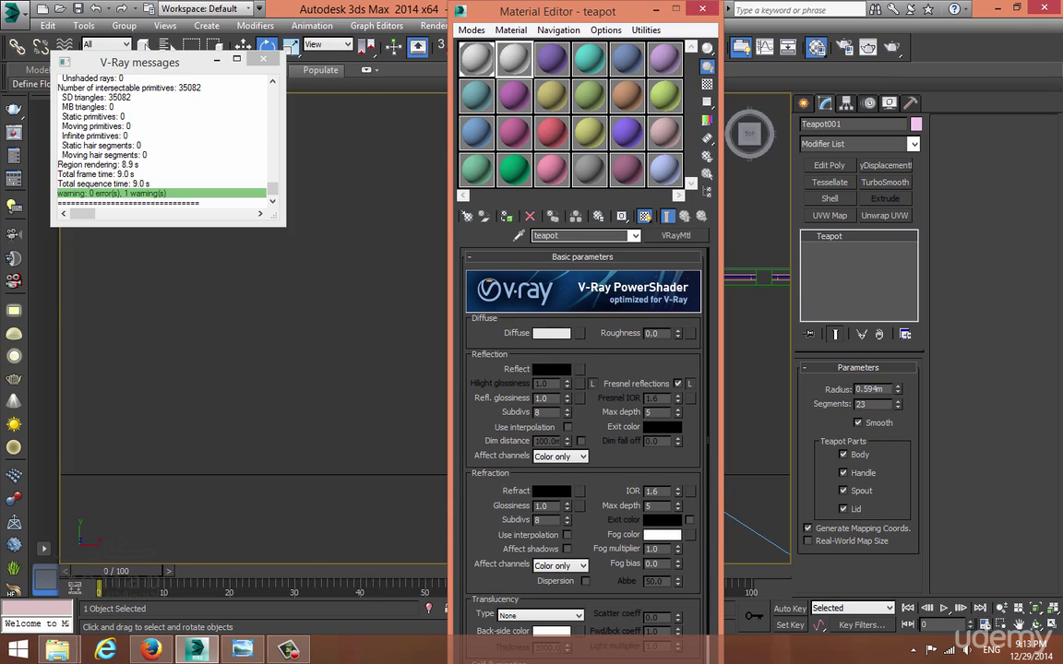
click(551, 369)
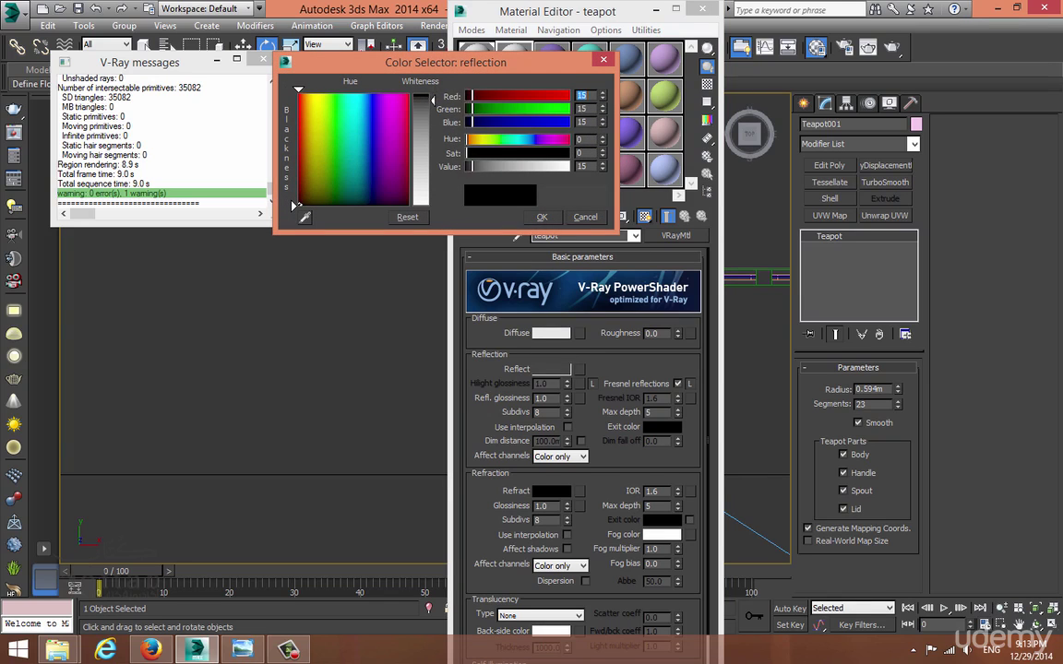
click(542, 217)
key(m)
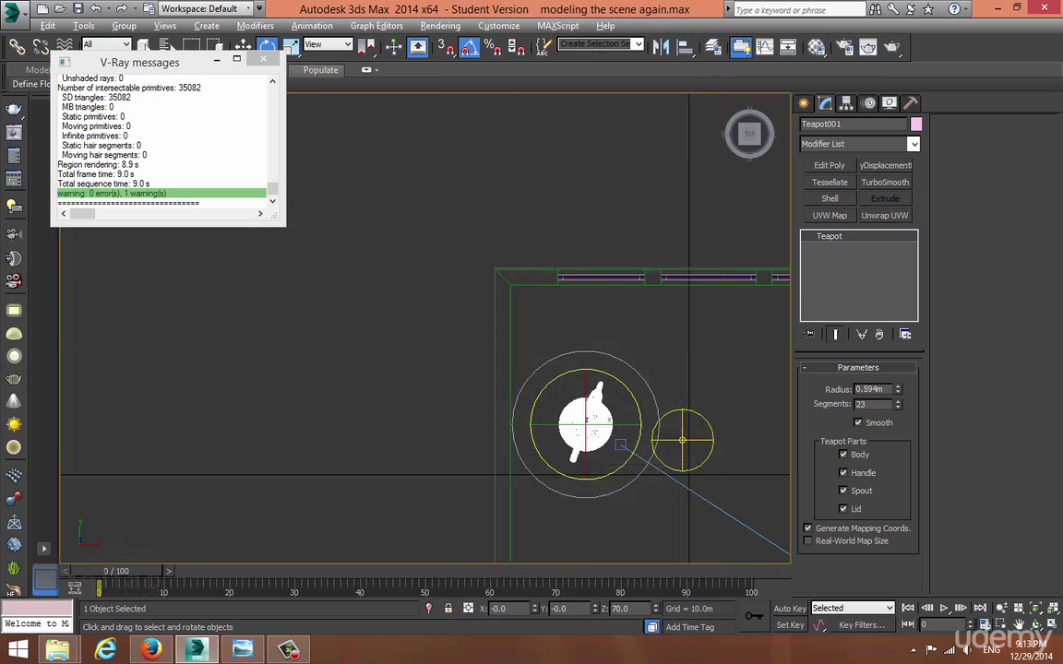
Render the camera view with the rotated teapot and the brighter sphere light, and close the frame buffer
key(alt+w)
key(alt+w)
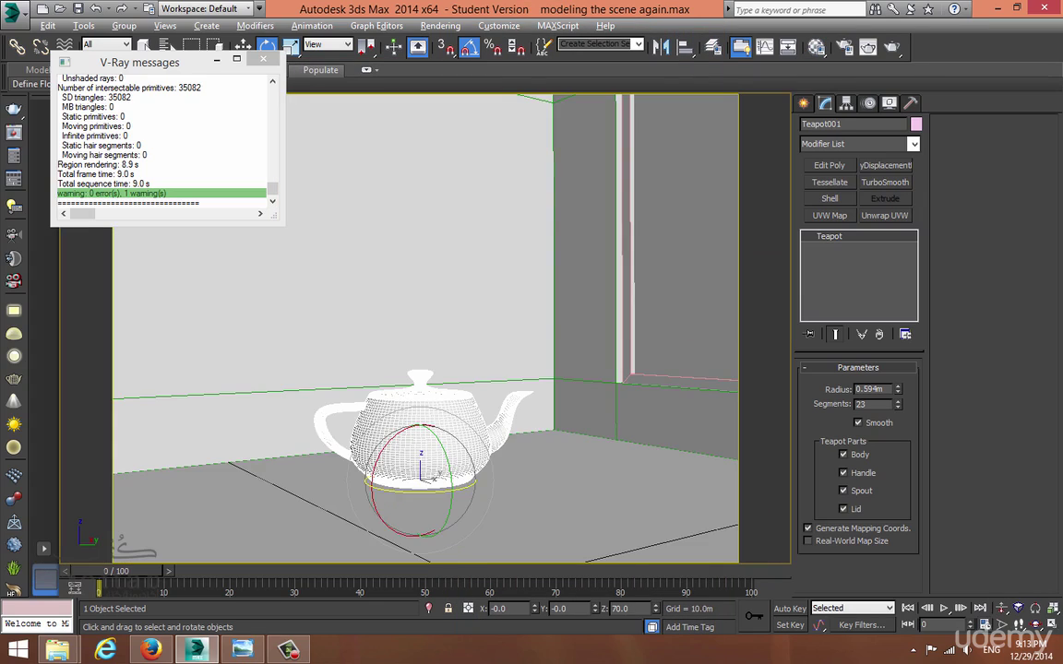
key(m)
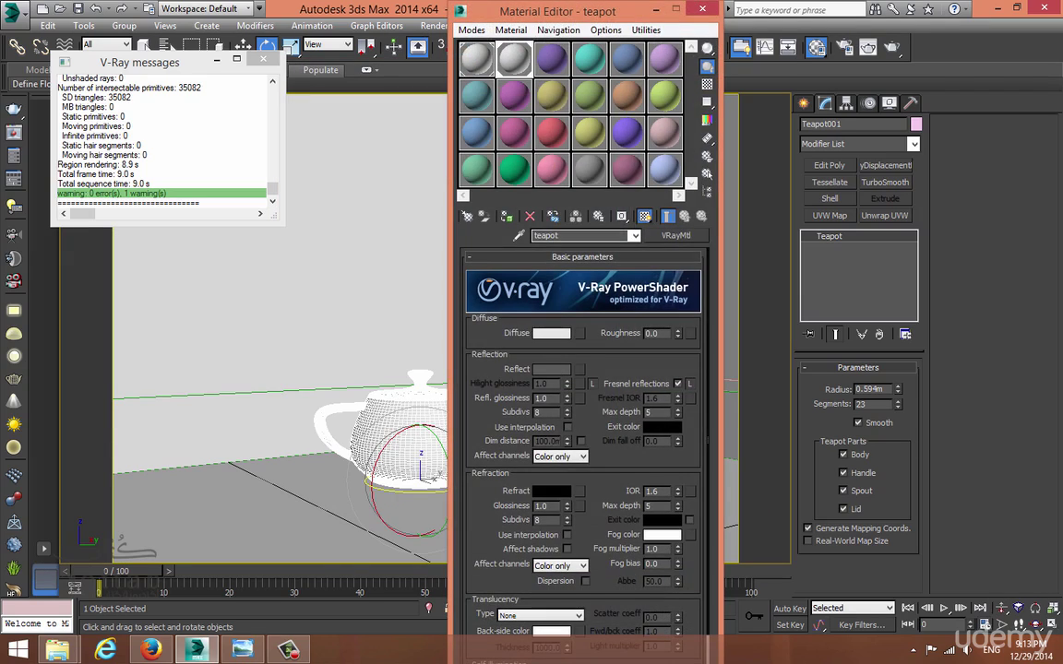
key(m)
key(shift+q)
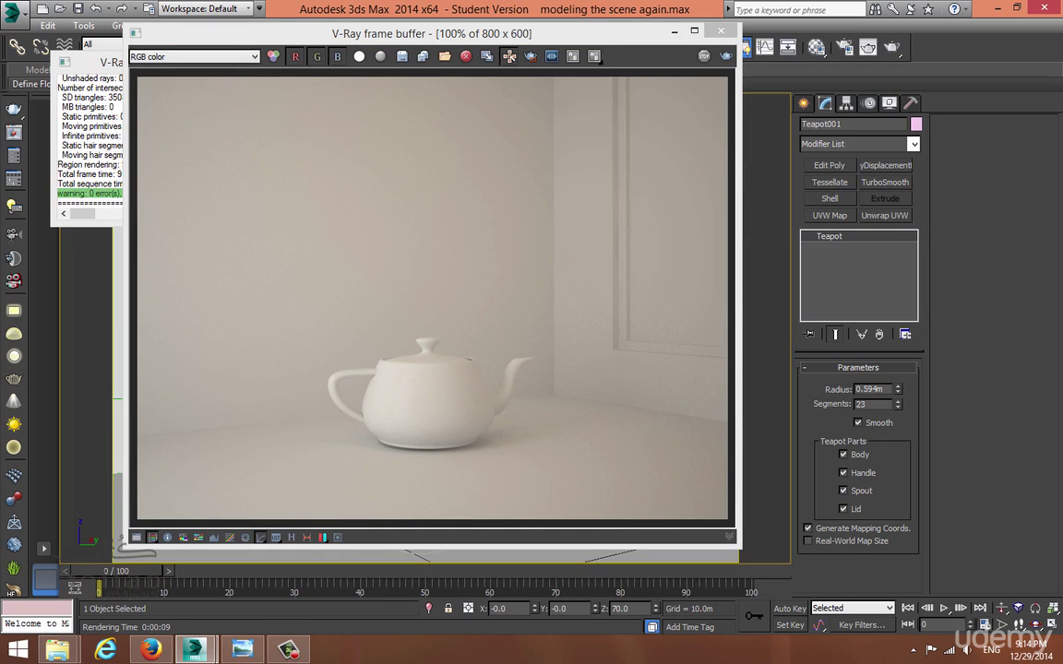
drag(426, 268, 607, 490)
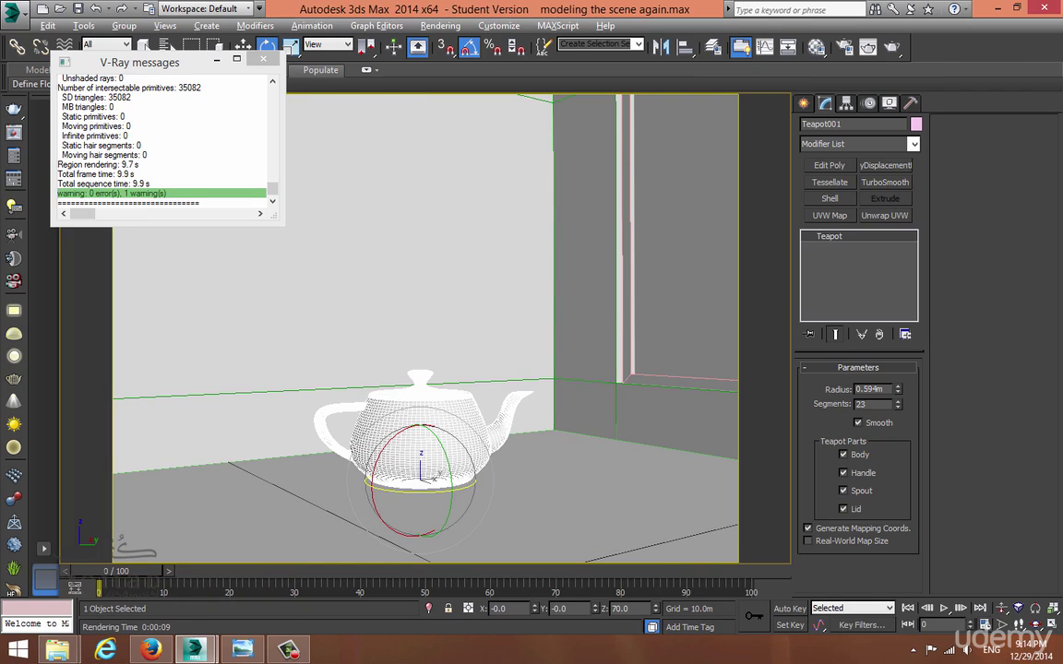
Switch off the sphere light and render only a region covering the teapot's spout side and the wall corner behind it
key(alt+w)
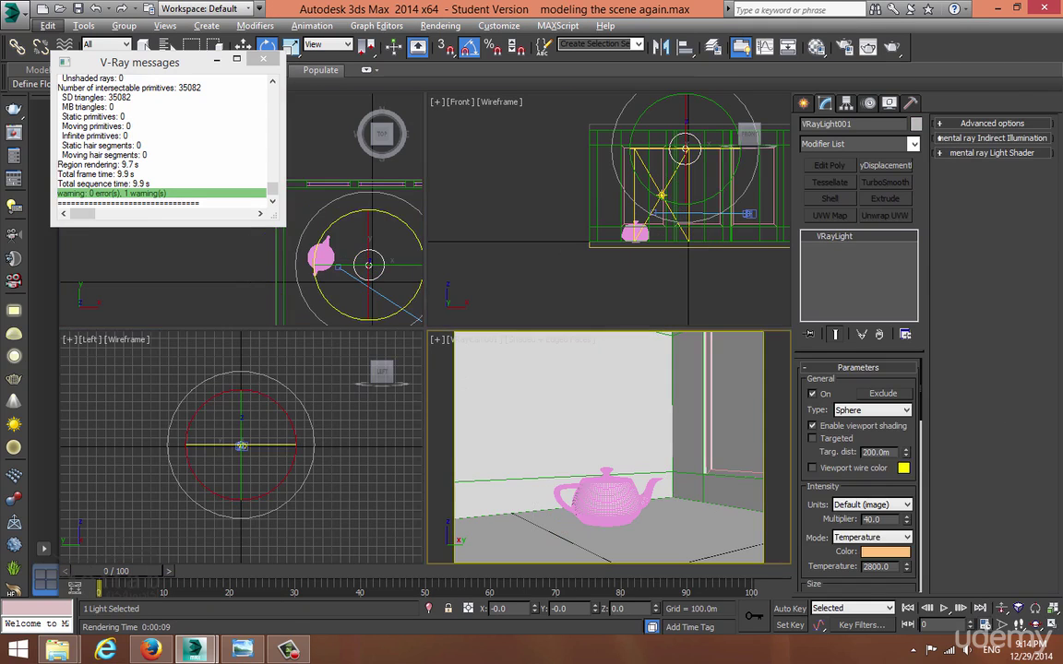
key(alt+w)
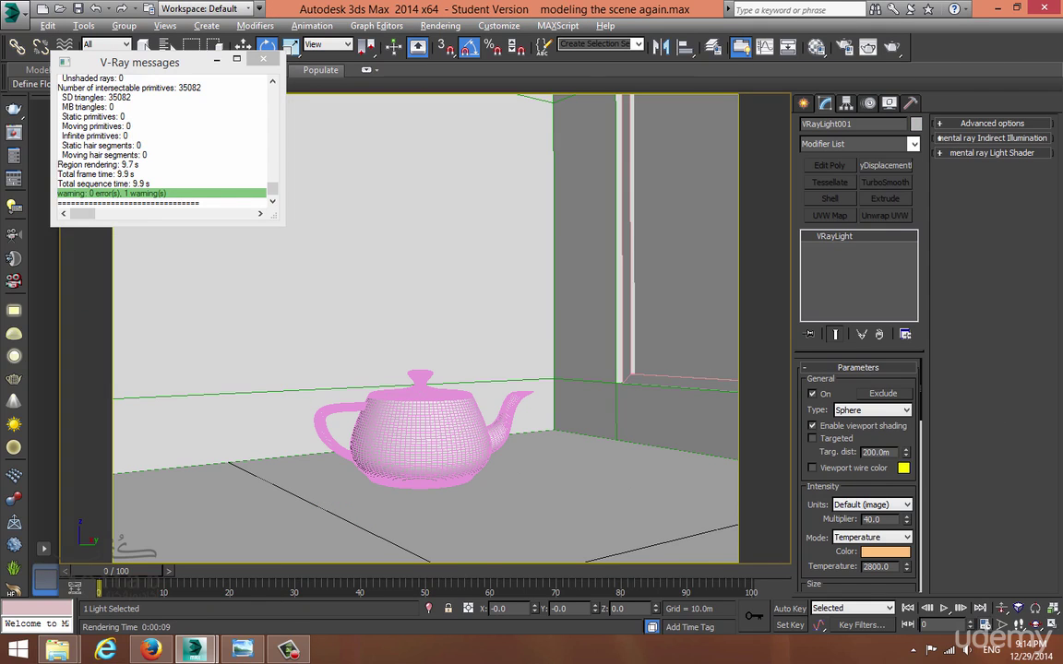
click(813, 394)
key(shift+q)
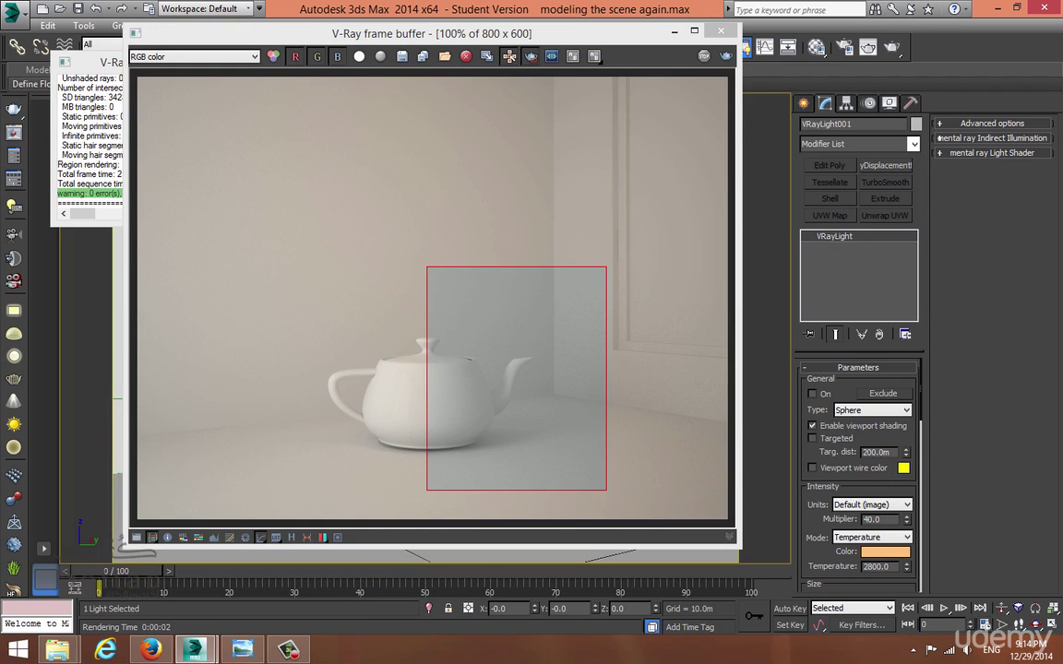
click(530, 57)
scroll(433, 298, down, 1)
scroll(433, 298, up, 1)
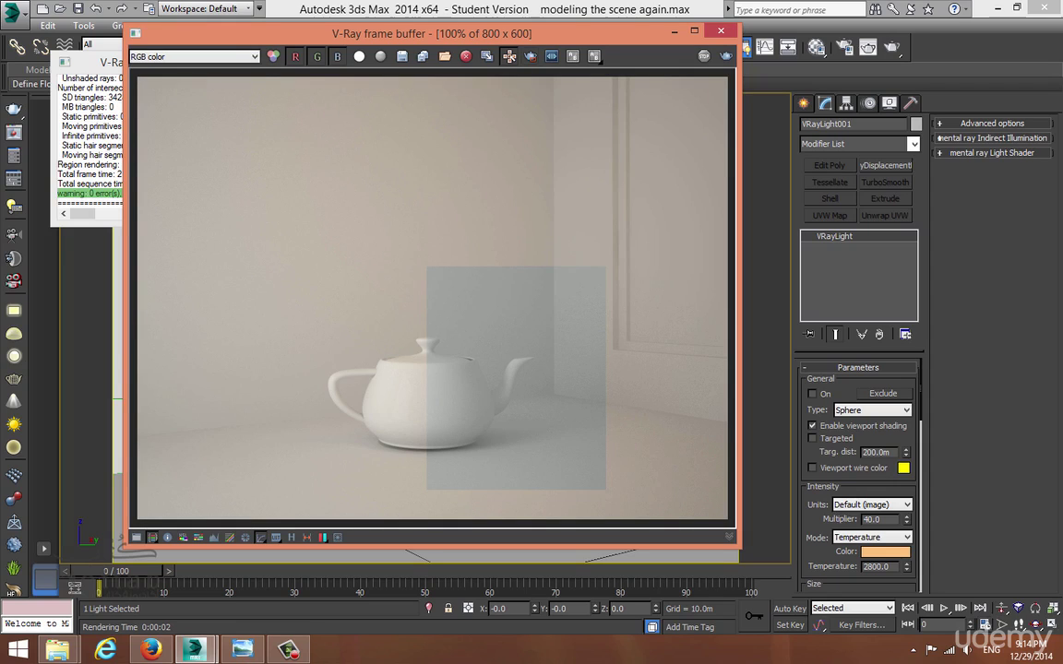
Switch the sphere light back on, render the full camera view, inspect the teapot, and close the render windows
click(813, 394)
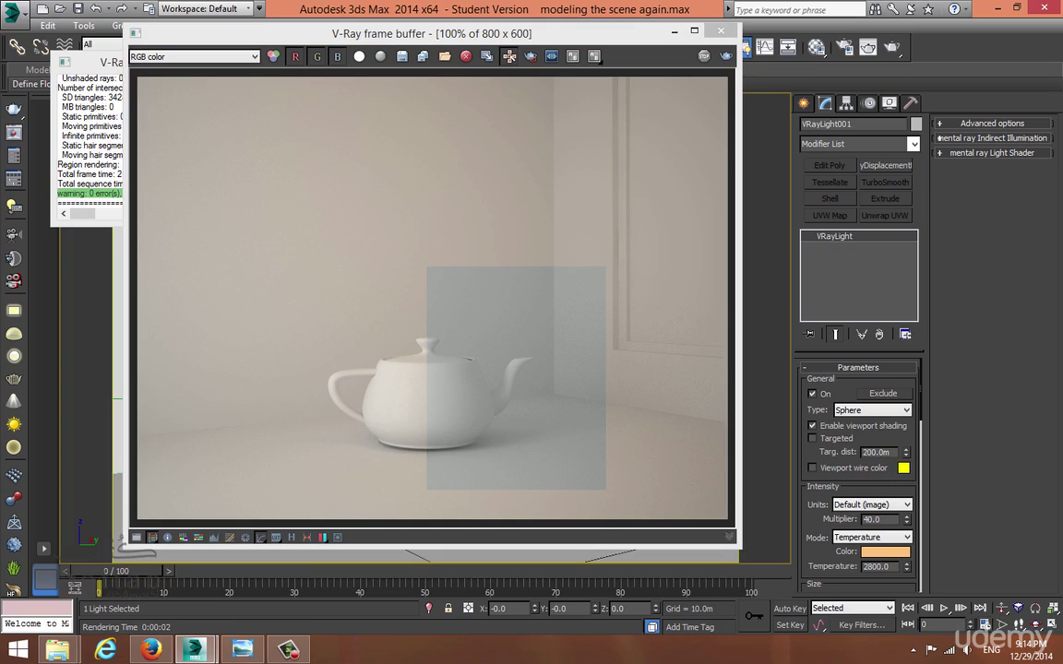
click(726, 57)
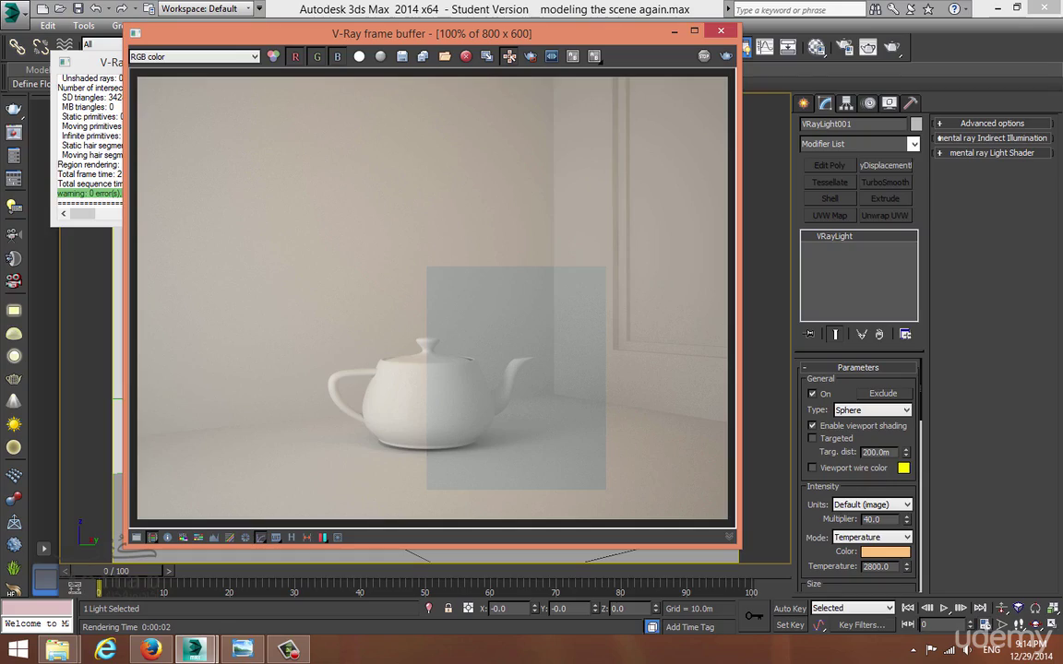
key(shift+q)
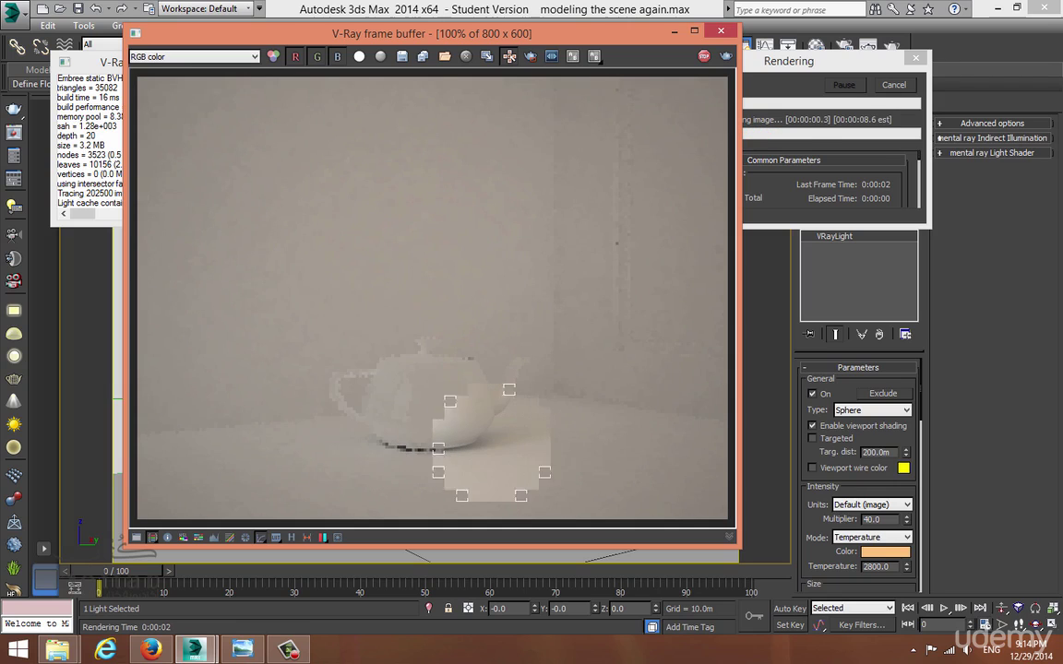
scroll(475, 447, up, 2)
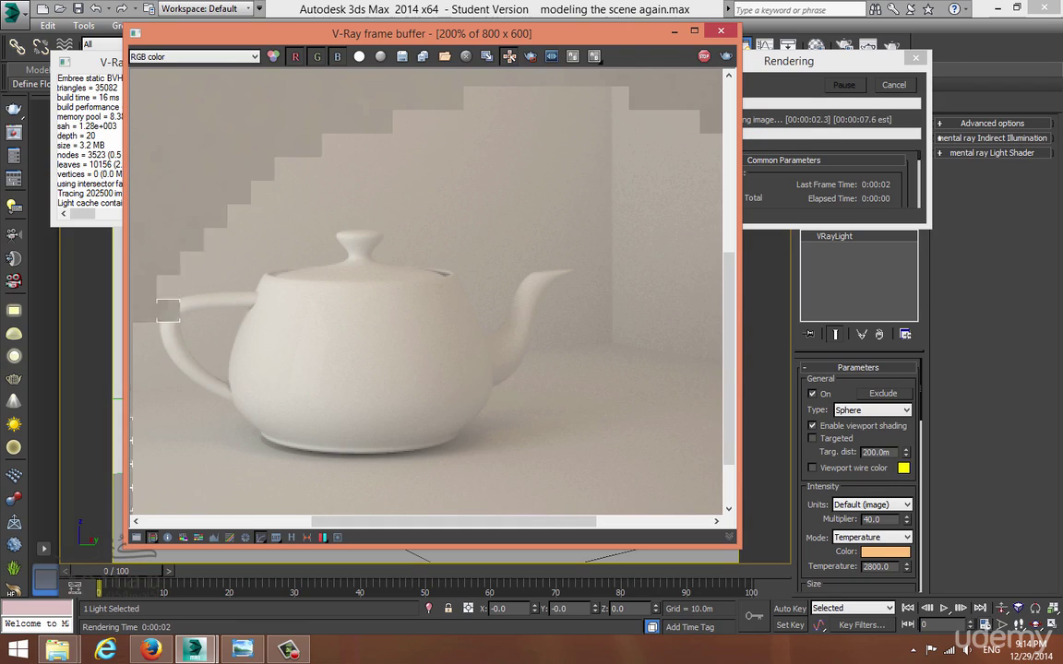
scroll(304, 415, up, 1)
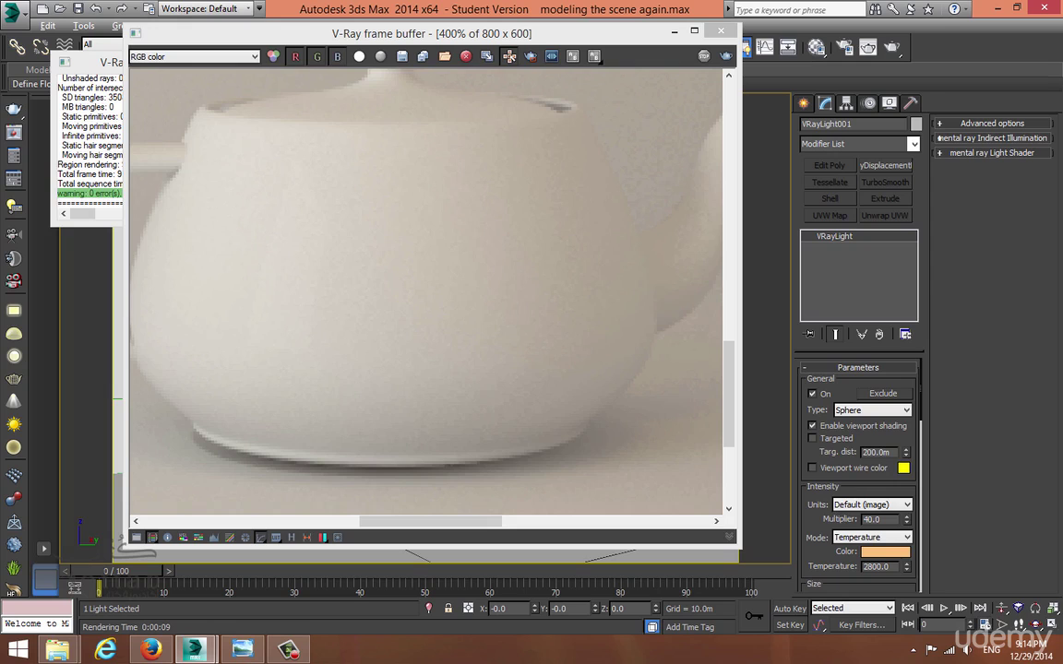
click(721, 31)
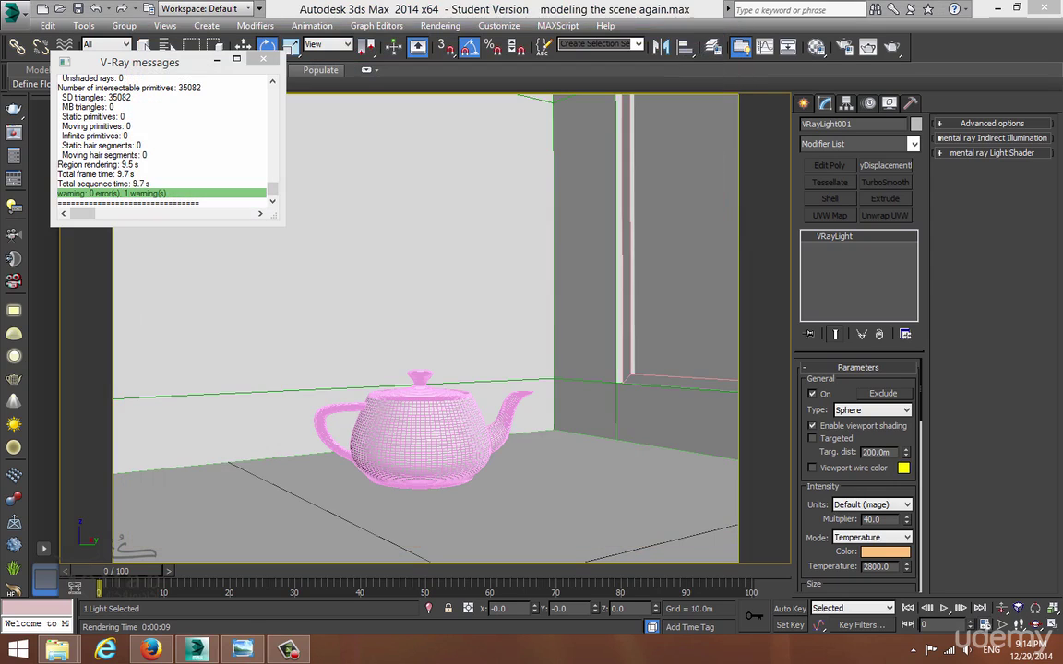
click(263, 59)
Move the sphere light over the teapot at about X -1.236 m, Y 0.683 m, and raise it to about Z 2.57 m
key(alt+w)
key(alt+w)
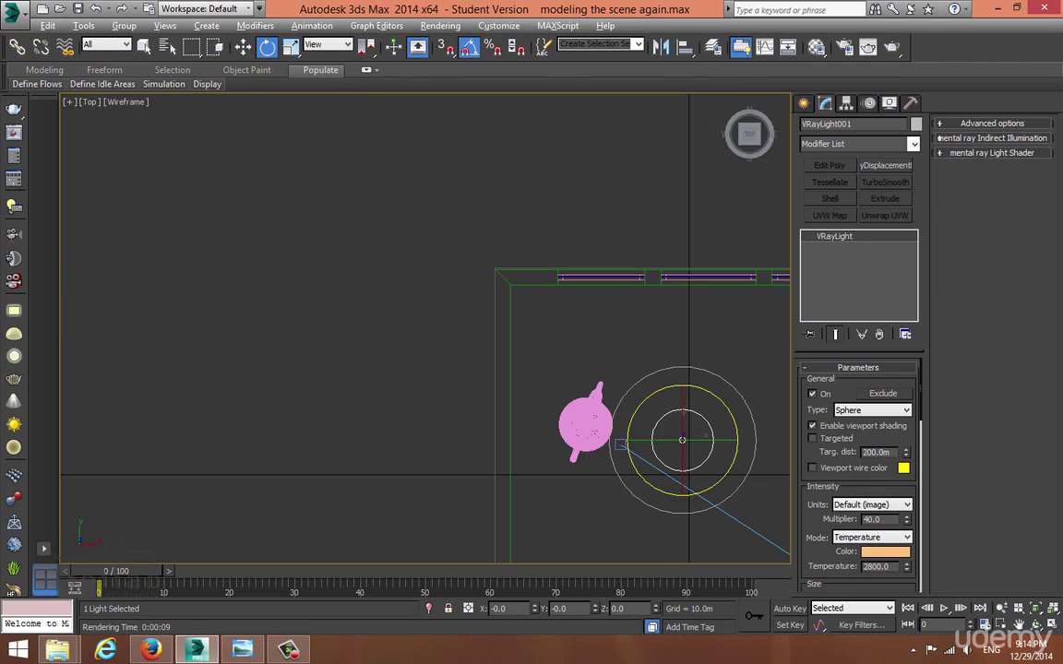
scroll(646, 480, up, 4)
key(w)
drag(605, 332, 520, 315)
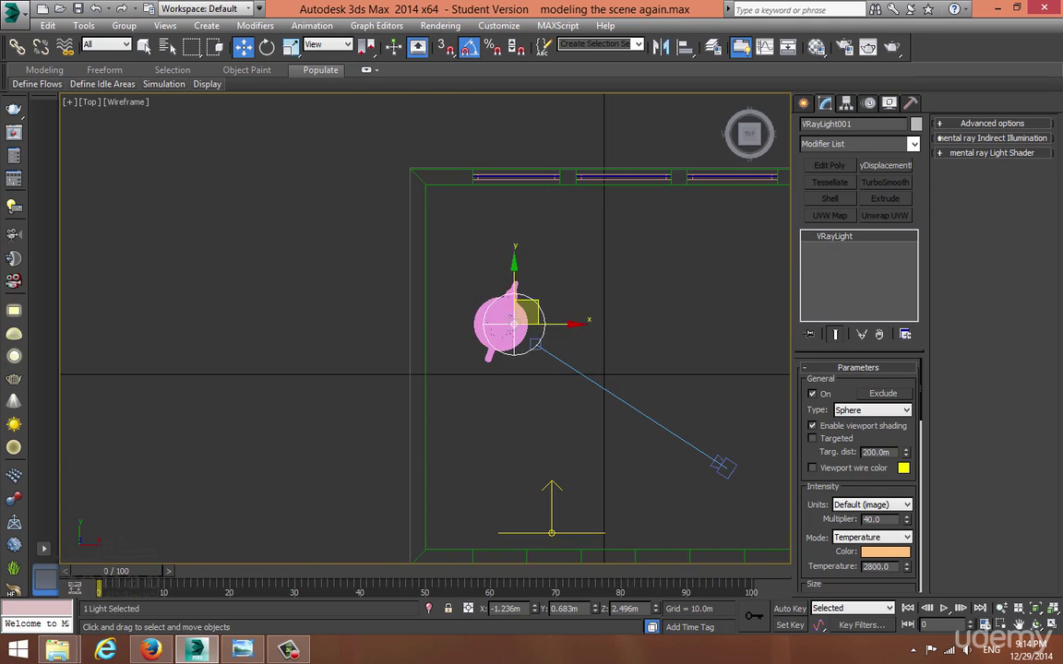
key(alt+w)
right_click(527, 310)
key(alt+w)
drag(493, 166, 492, 160)
key(alt+w)
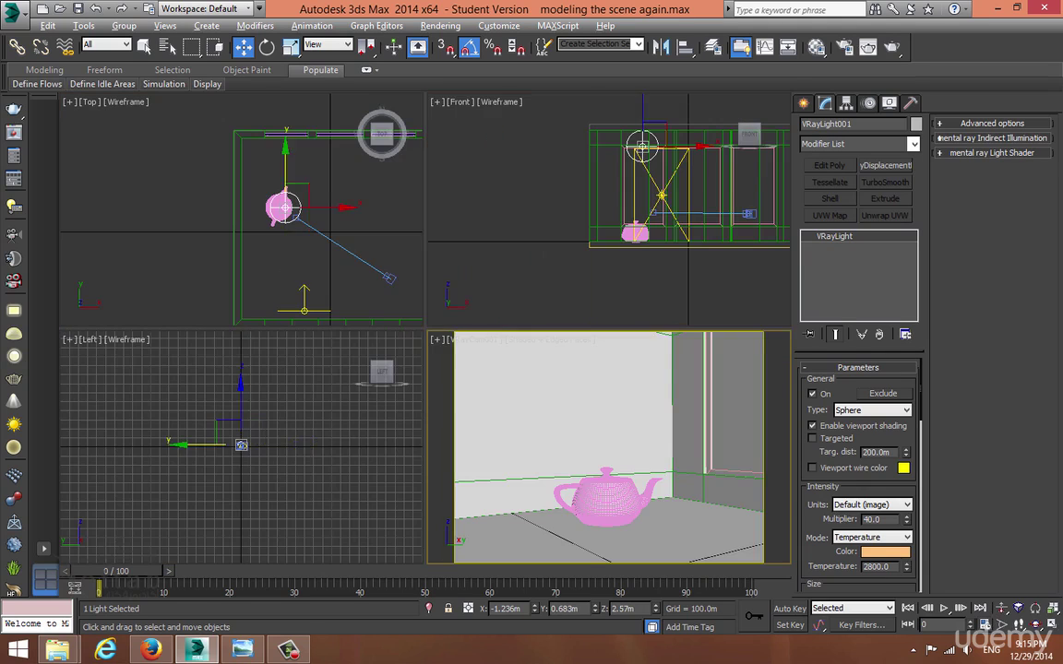
Render the full camera view with the repositioned sphere light, inspect the teapot, and close the render windows
key(alt+w)
key(shift+q)
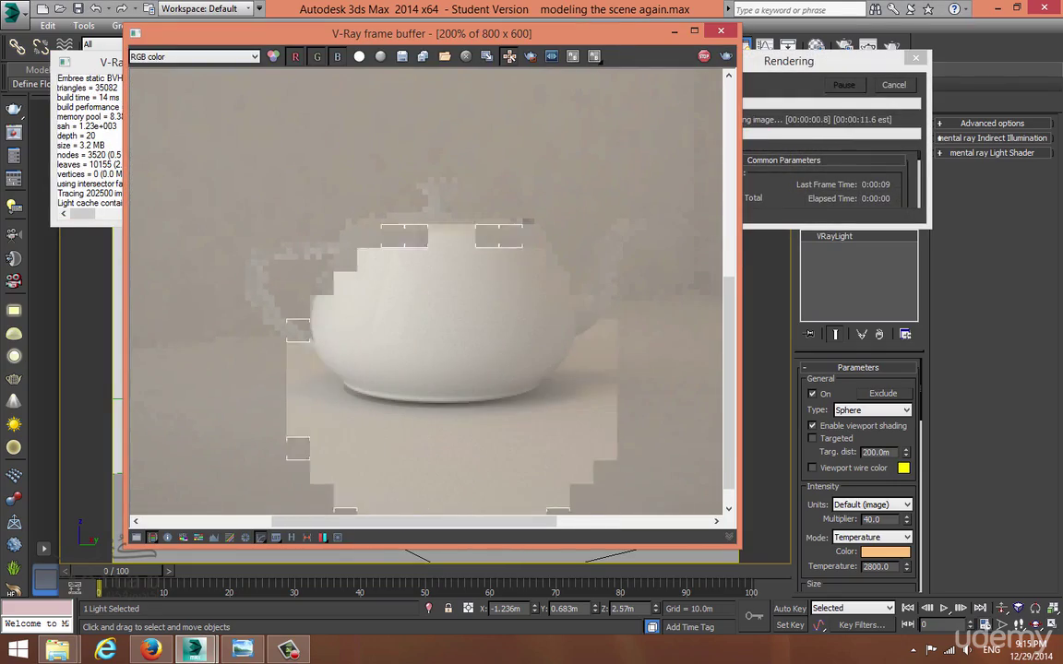
scroll(453, 392, up, 1)
scroll(429, 296, down, 2)
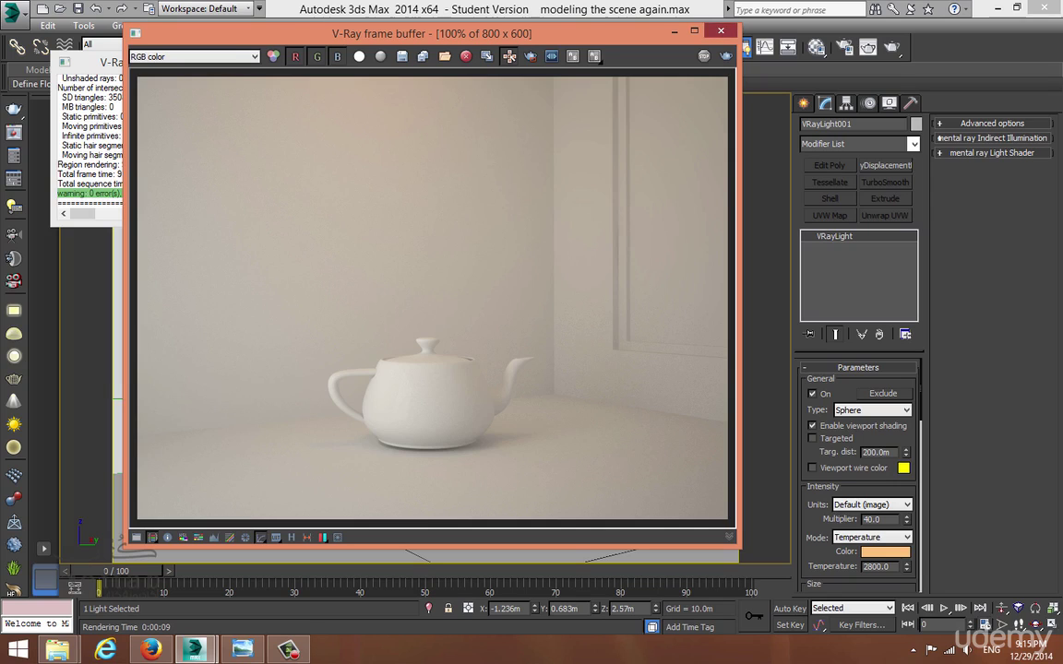
click(721, 31)
click(263, 59)
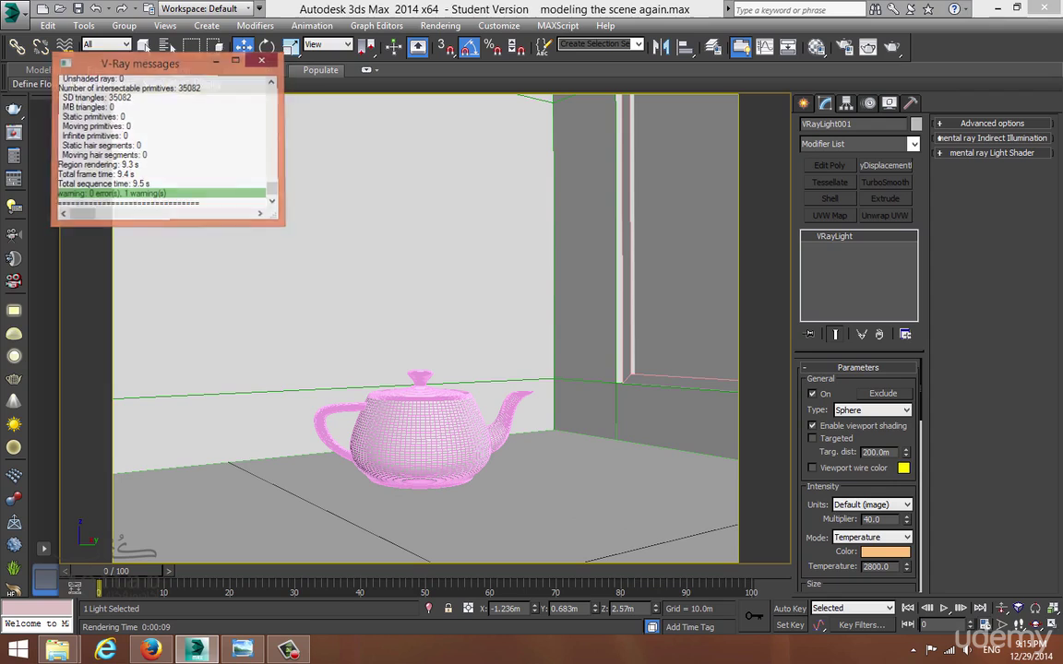
Reopen the last render, examine the shading around the teapot and the wall-floor edge up close, and close it
click(14, 133)
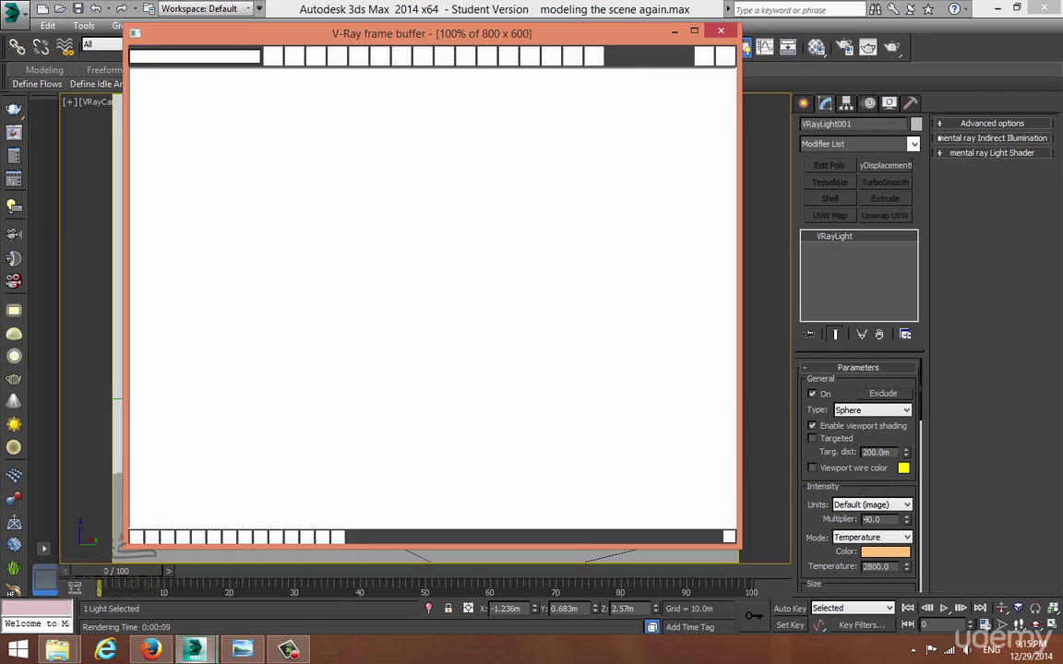
scroll(223, 462, up, 1)
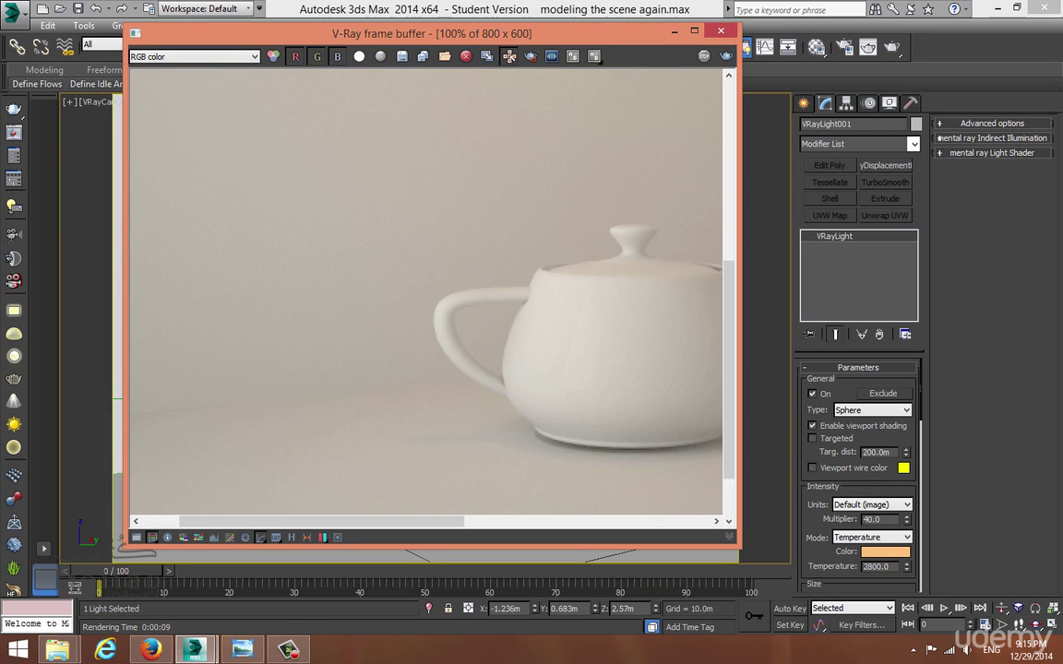
scroll(431, 295, down, 1)
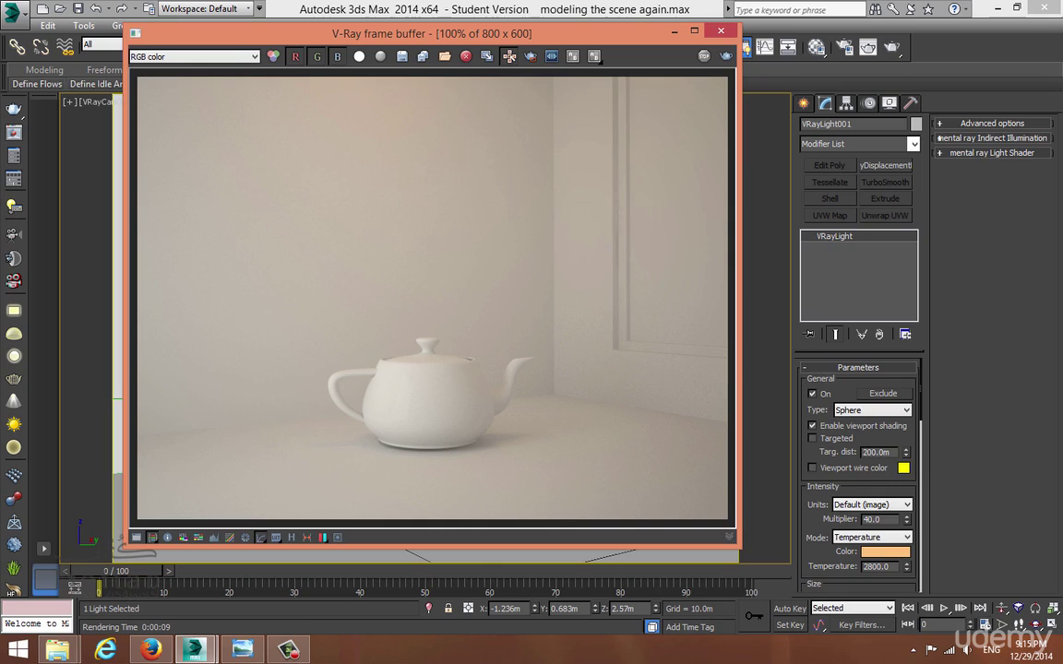
click(720, 31)
Enable ambient occlusion in the V-Ray global illumination settings and close the render setup
key(F10)
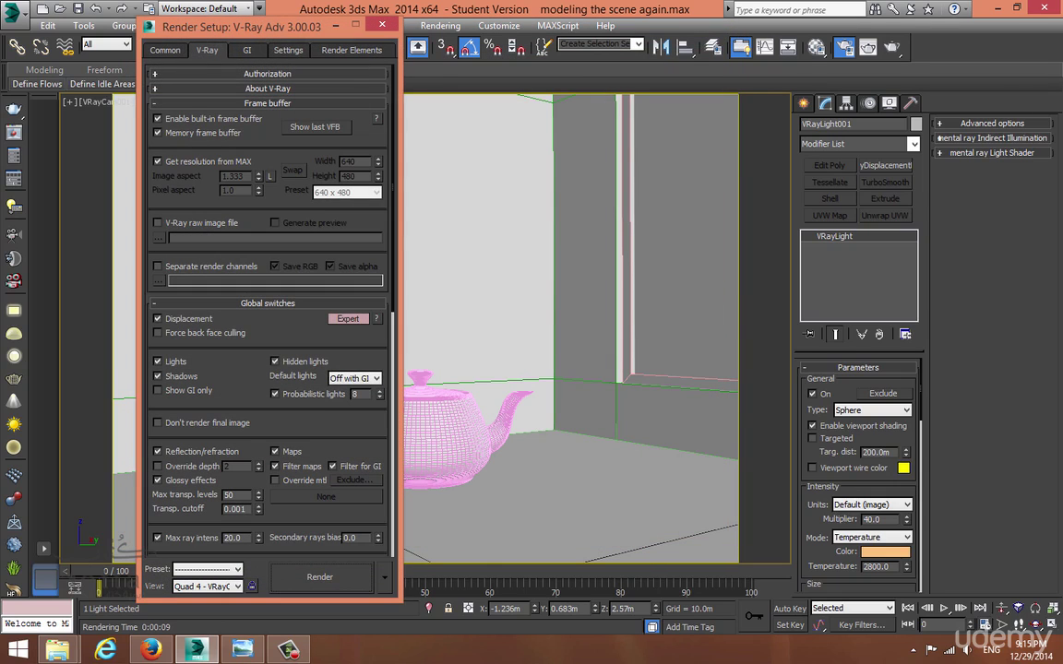
click(246, 50)
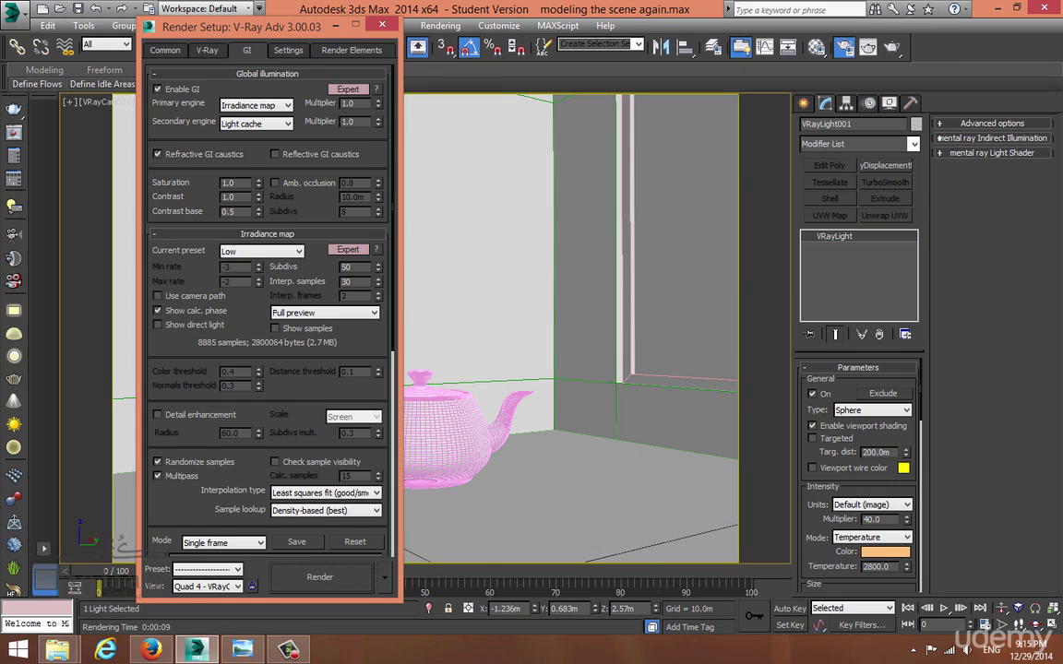
scroll(268, 295, down, 1)
click(274, 169)
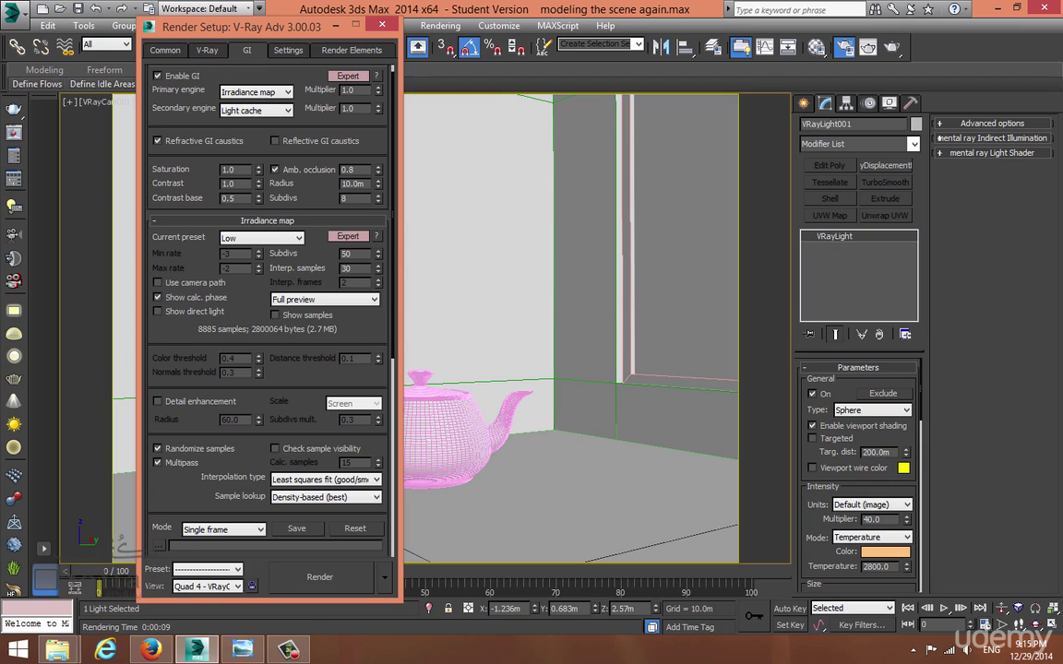
click(382, 25)
Reopen the last render and render only a region over the wall-floor edge beyond the teapot's handle
click(14, 133)
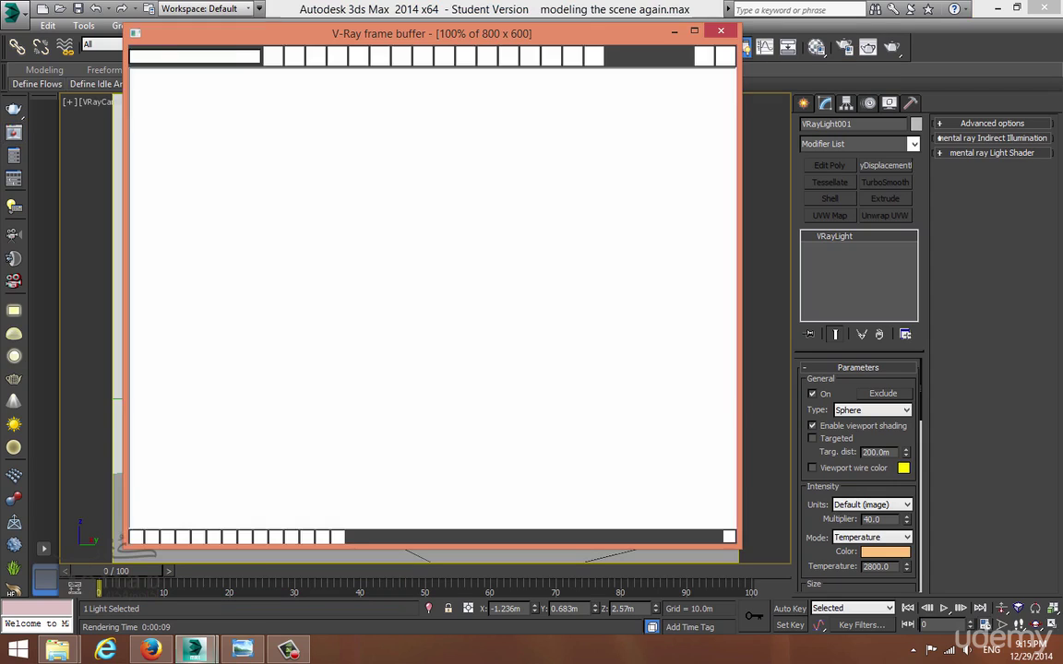
drag(424, 34, 561, 34)
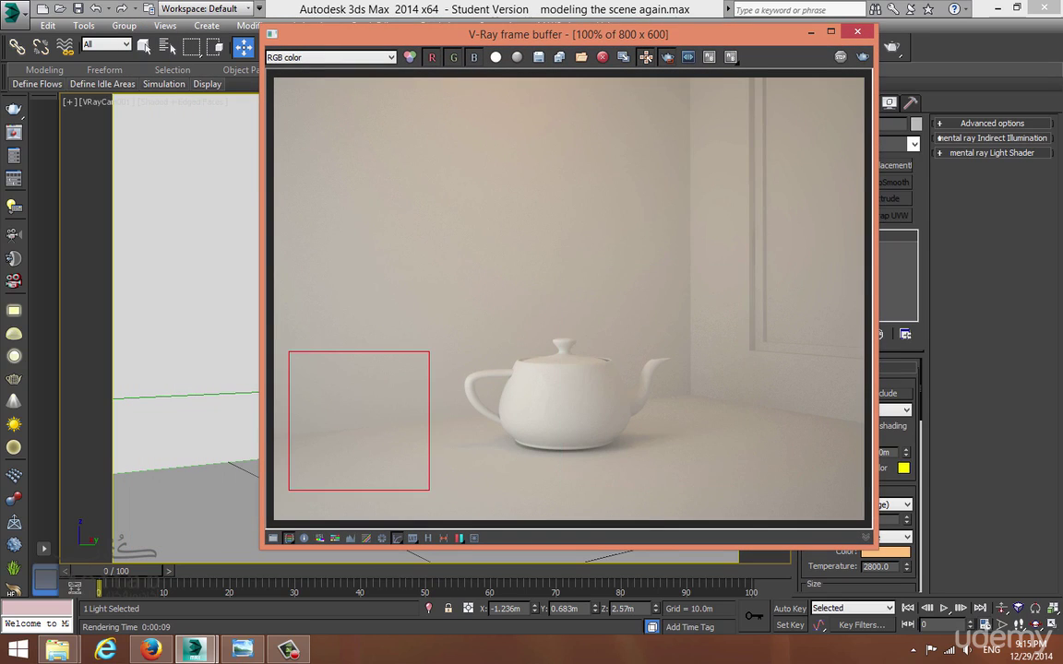
key(shift+q)
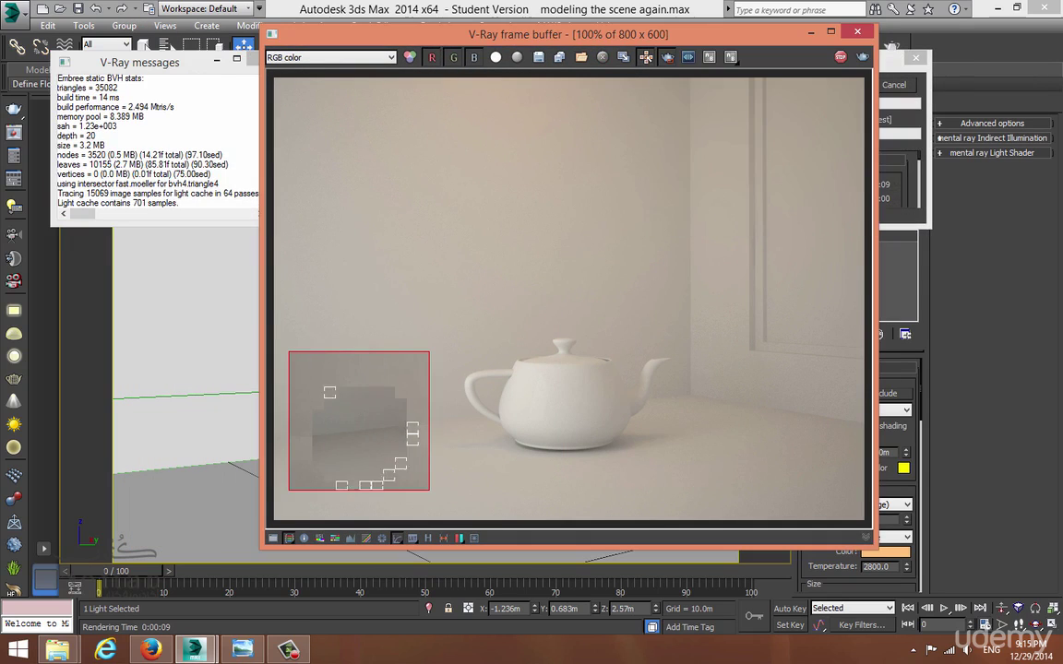
scroll(393, 432, up, 1)
double_click(393, 433)
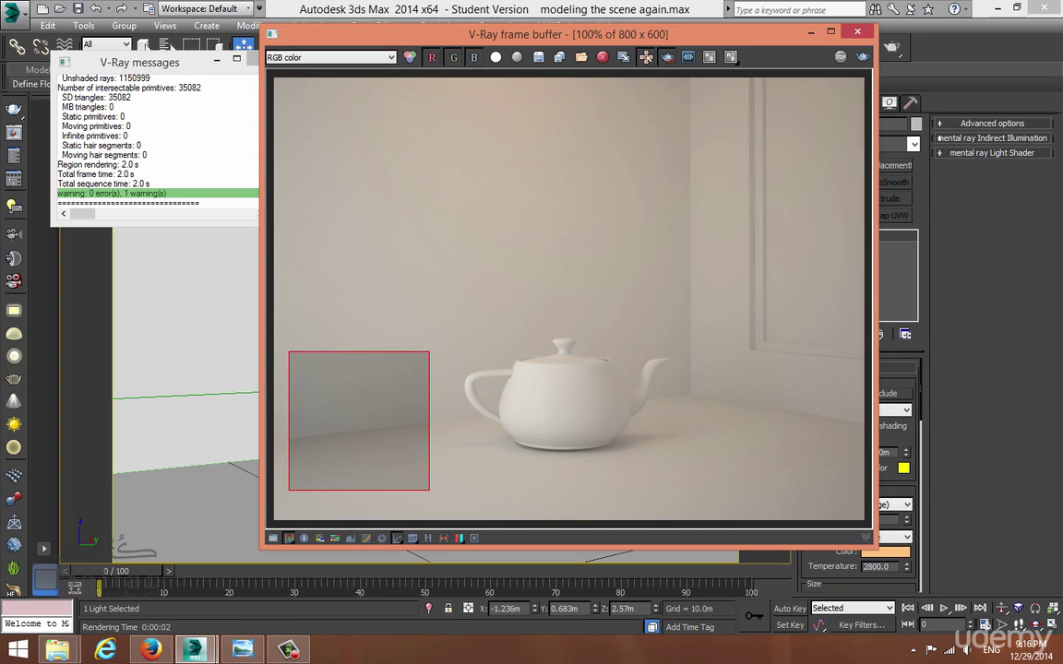
Set the ambient occlusion radius to 0.15 m in the global illumination settings
drag(609, 34, 460, 45)
click(882, 519)
key(F10)
drag(277, 27, 609, 18)
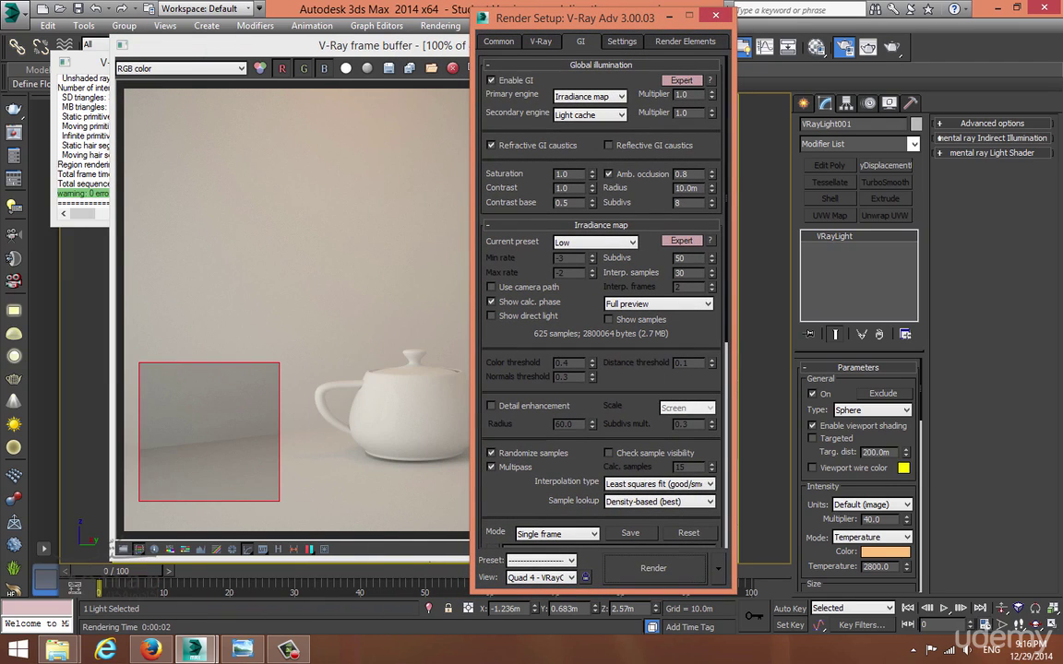
double_click(683, 175)
key(Tab)
text(0.15)
key(Return)
Render the wall-floor region with the smaller occlusion radius and examine its edge shadow at 200%
key(shift+q)
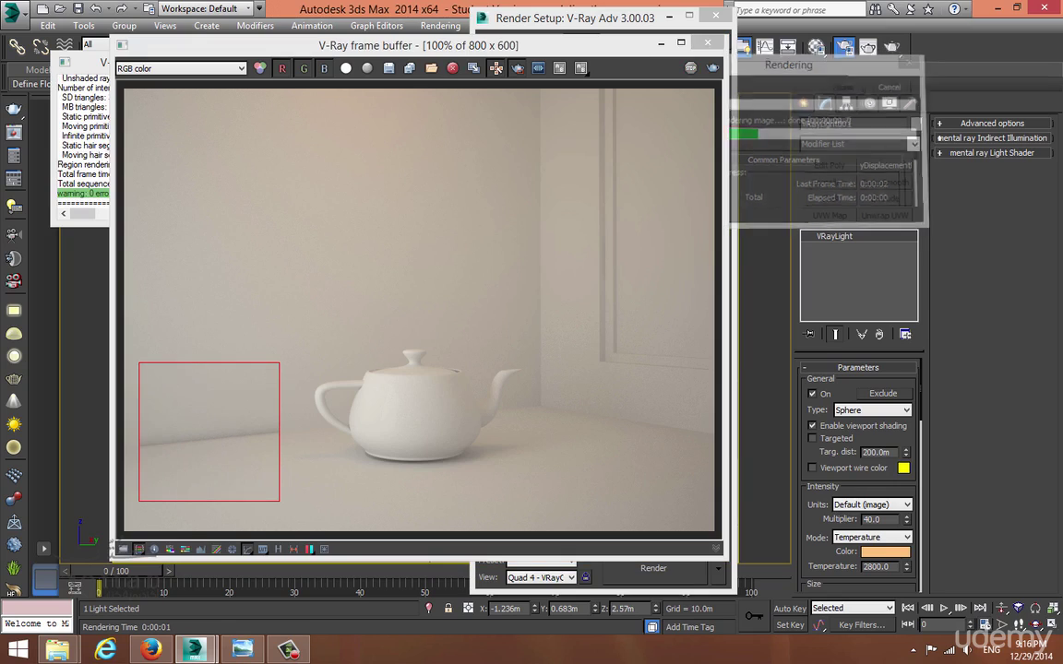
scroll(245, 457, up, 1)
middle_drag(246, 457, 359, 437)
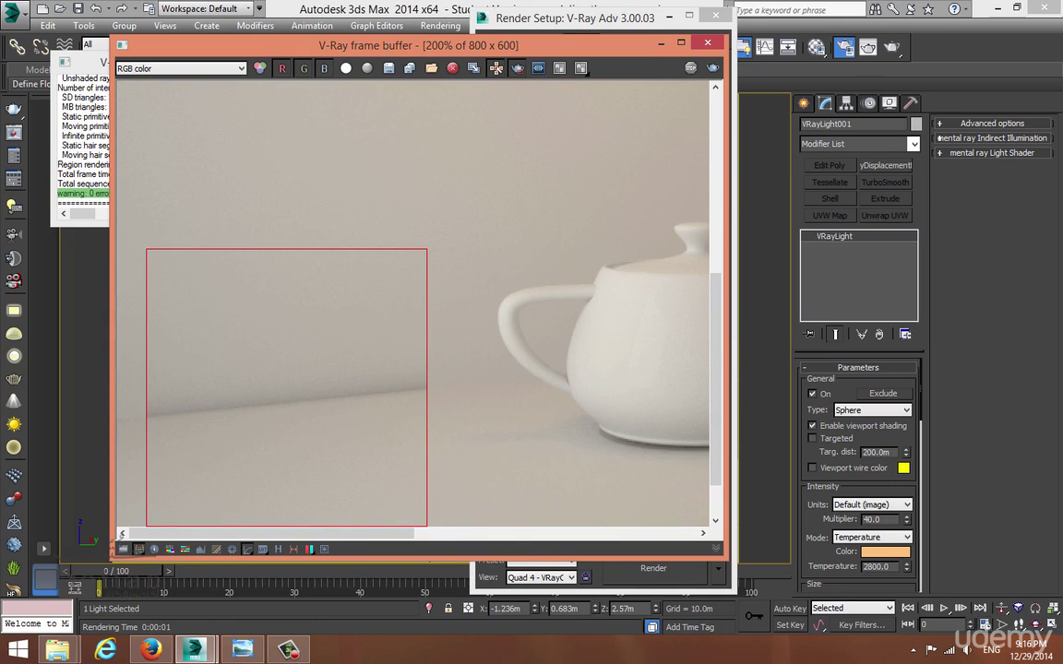
Redraw a smaller render region over the wall-floor edge near the teapot's handle, render it, and examine its grain up close
click(572, 18)
drag(572, 18, 737, 16)
double_click(844, 203)
click(518, 68)
click(518, 68)
drag(418, 338, 350, 441)
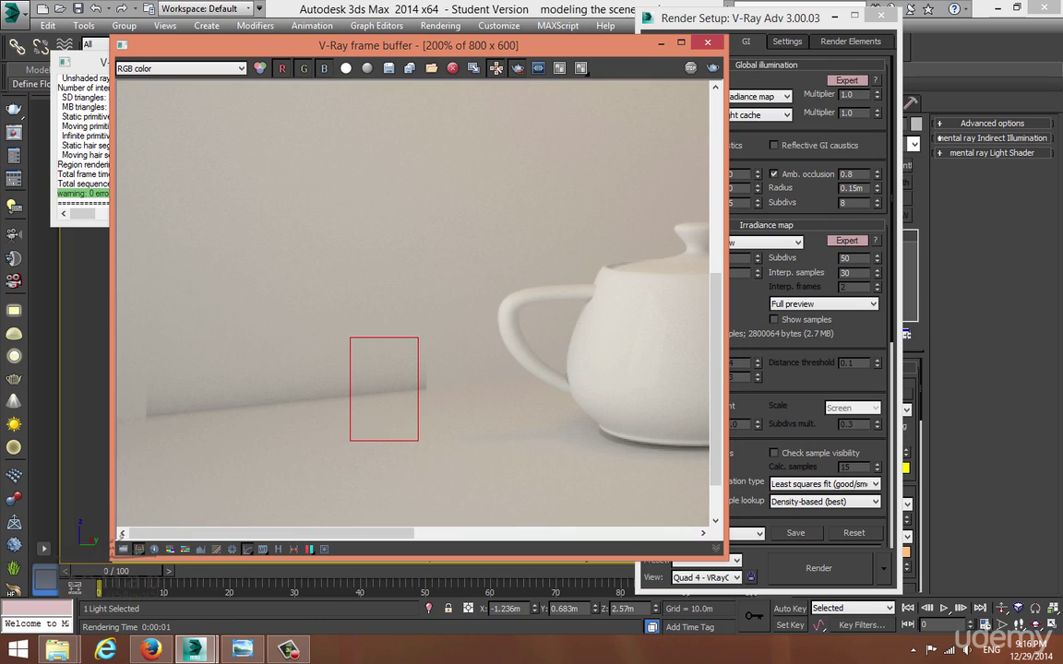
click(818, 569)
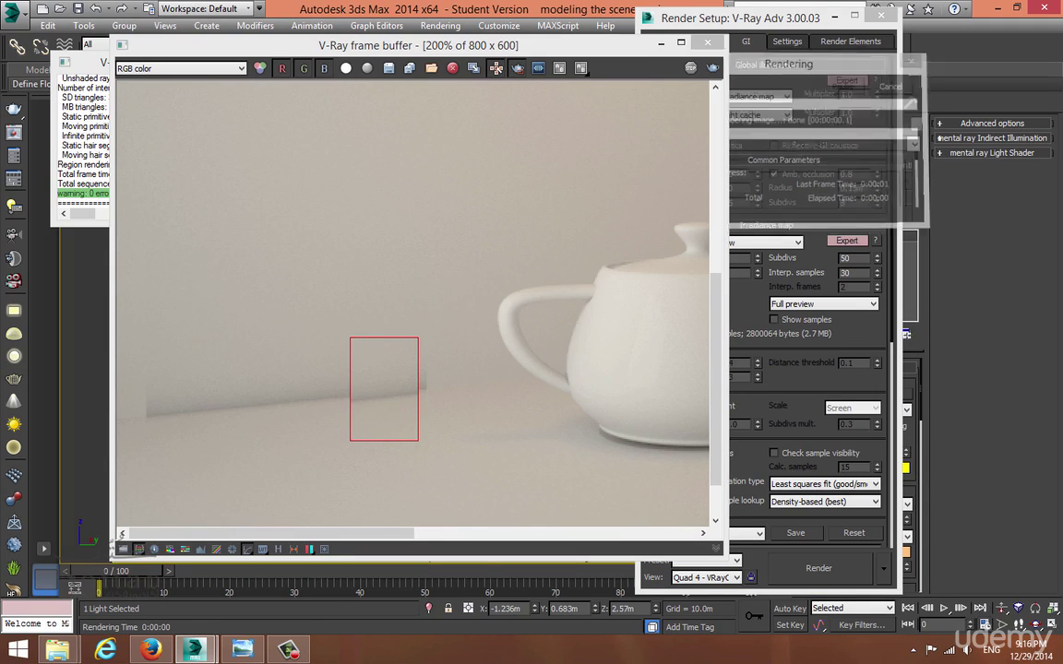
scroll(382, 395, up, 2)
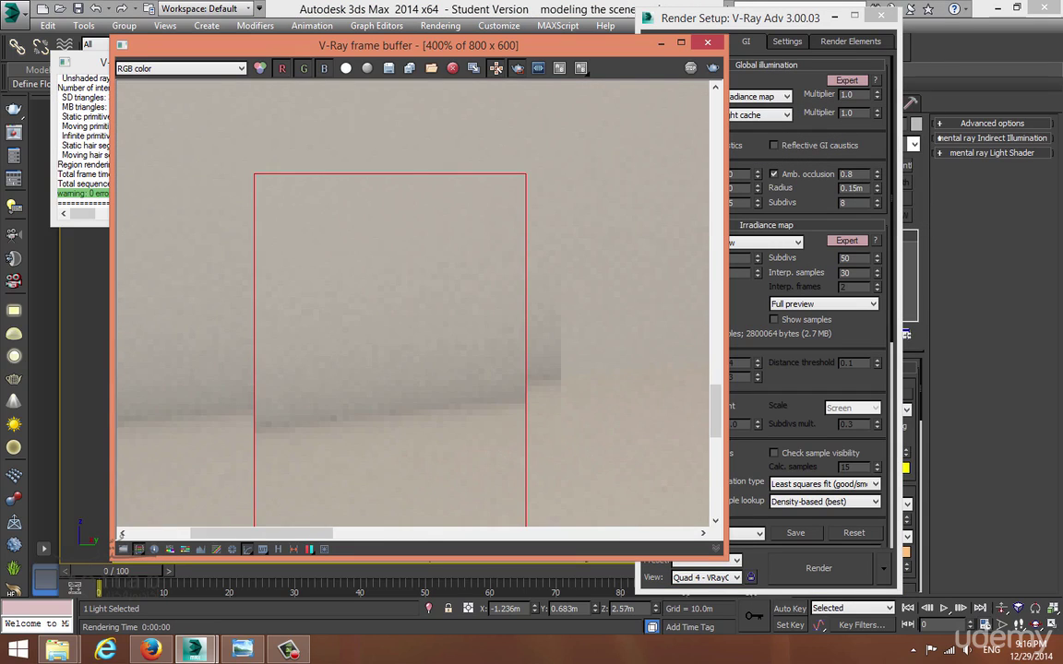
scroll(382, 403, down, 2)
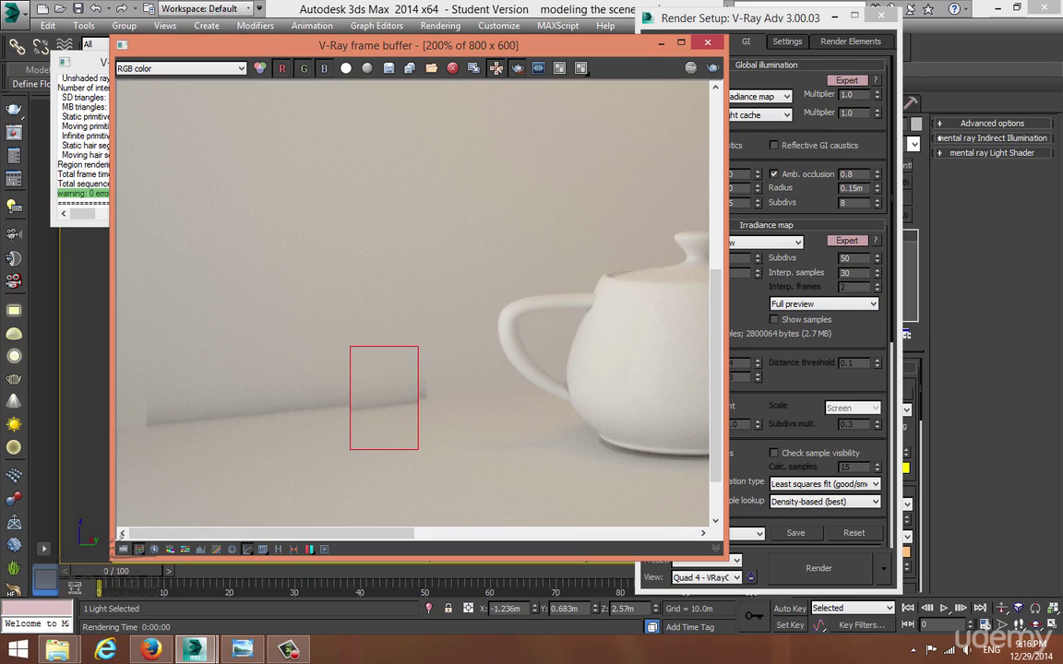
Set the ambient occlusion subdivisions to 24 and render the small wall-floor region
double_click(846, 203)
text(24)
key(Return)
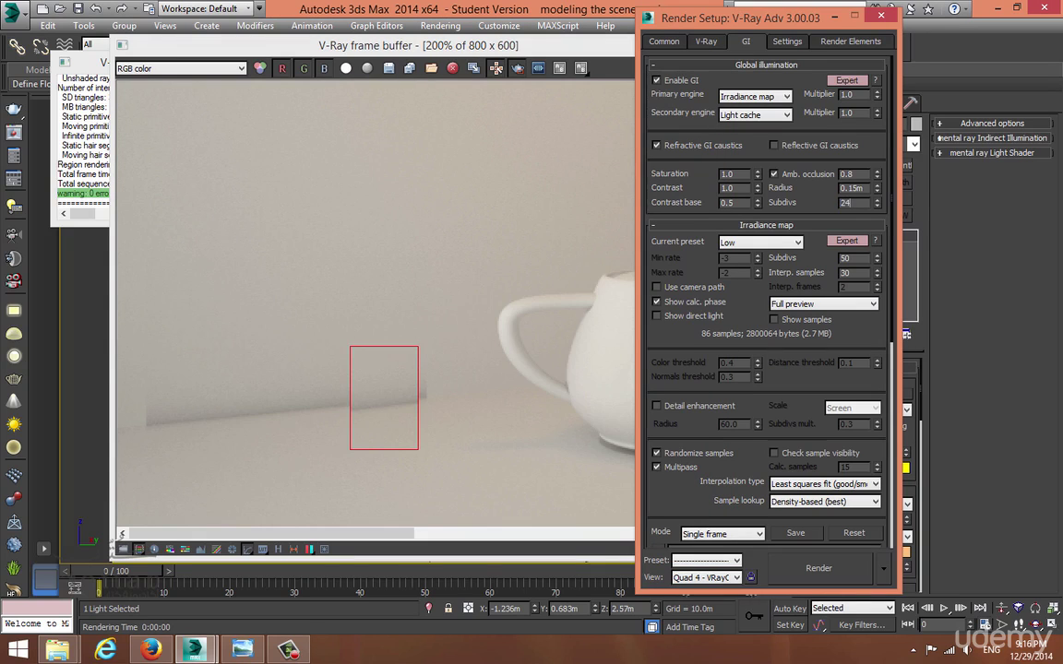
click(819, 568)
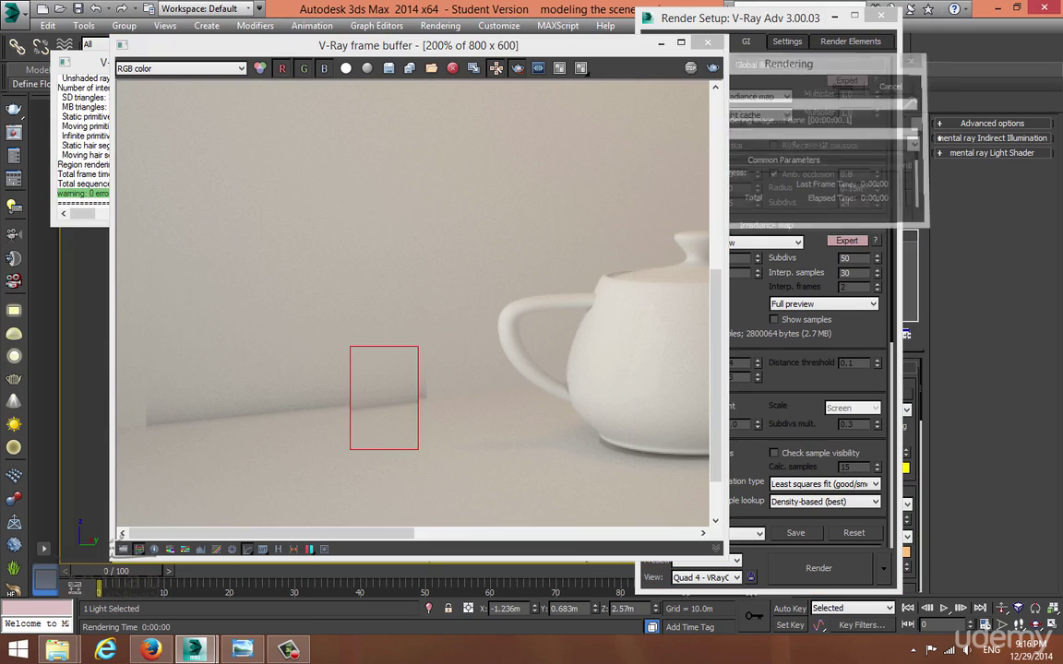
Examine the rendered wall-floor region up close, turn off region rendering, and render the full frame
scroll(388, 397, up, 1)
scroll(387, 405, up, 2)
scroll(388, 405, down, 2)
click(518, 69)
click(712, 68)
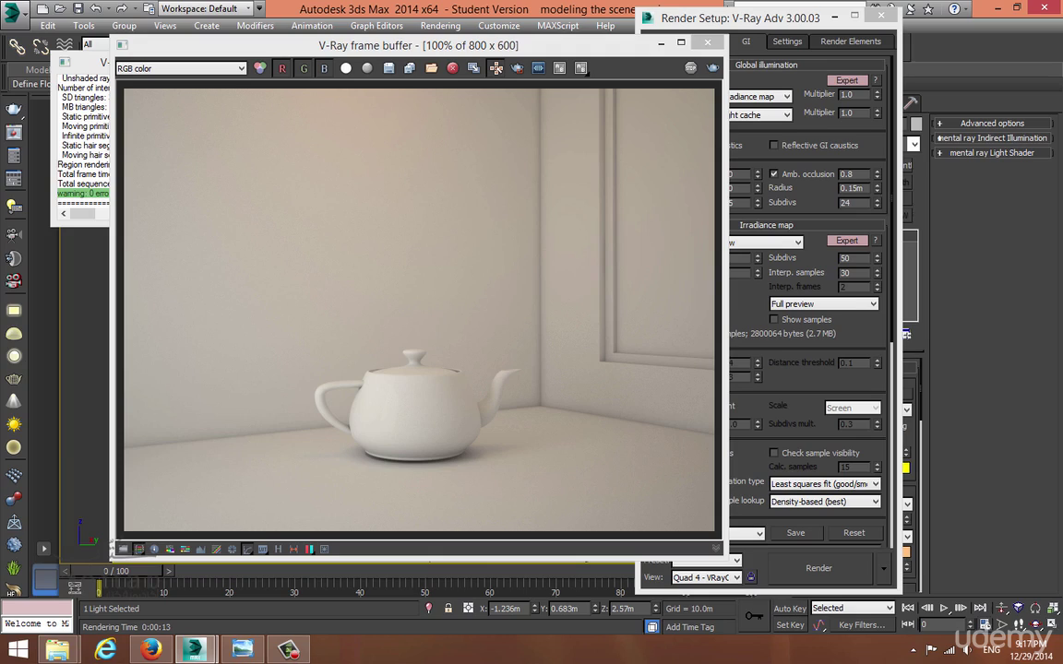
Switch to Windows Photo Viewer and examine the contact shadows around the side table and floor in the living room reference image
click(242, 650)
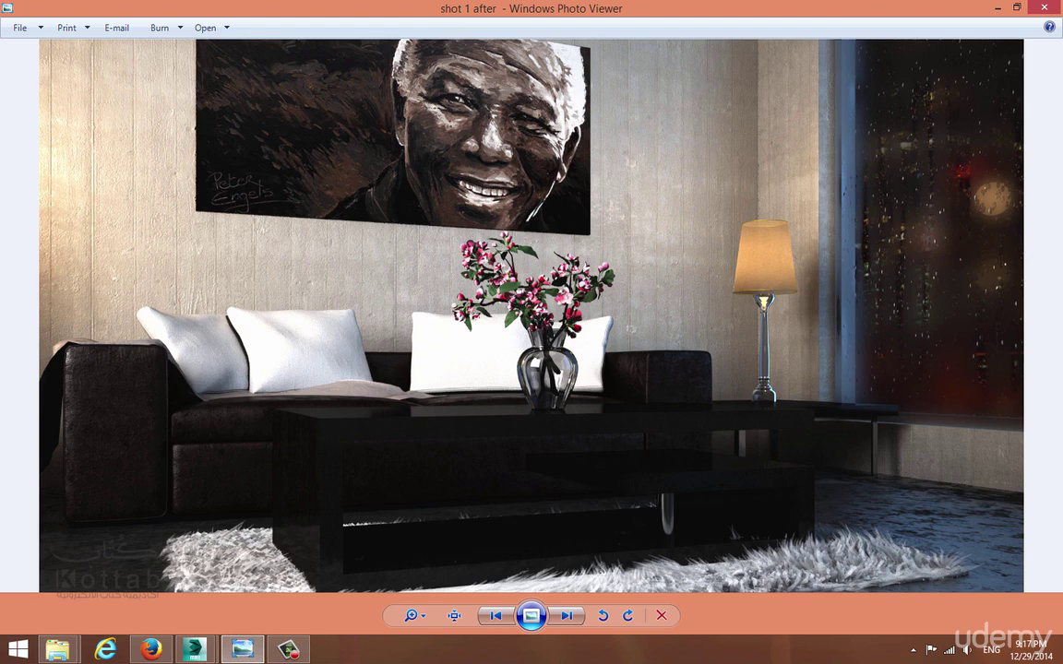
scroll(957, 500, up, 4)
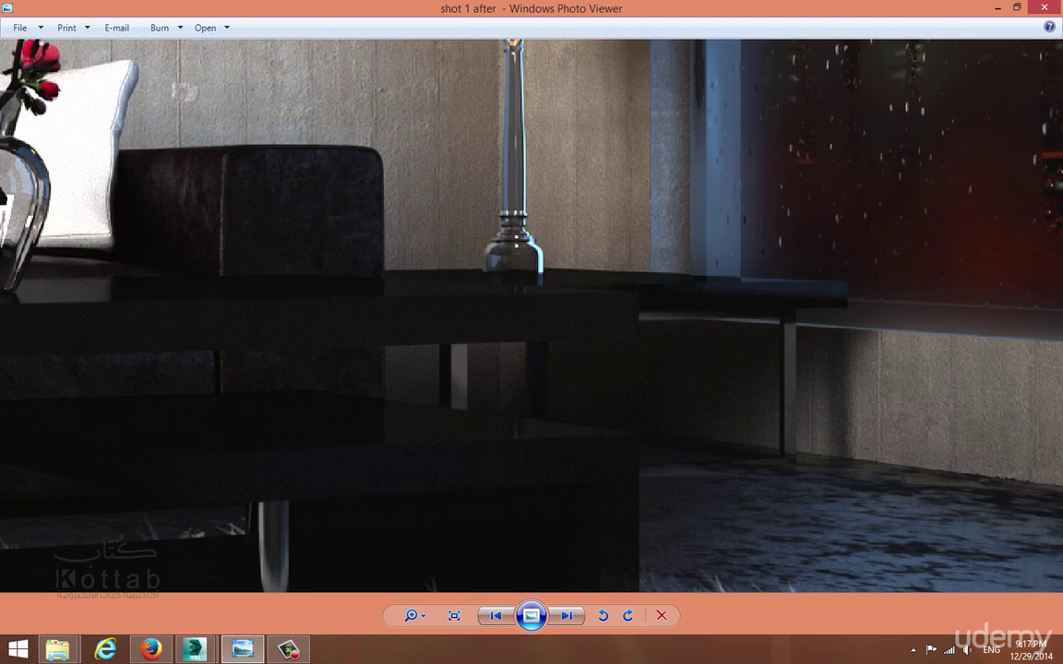
scroll(928, 467, up, 3)
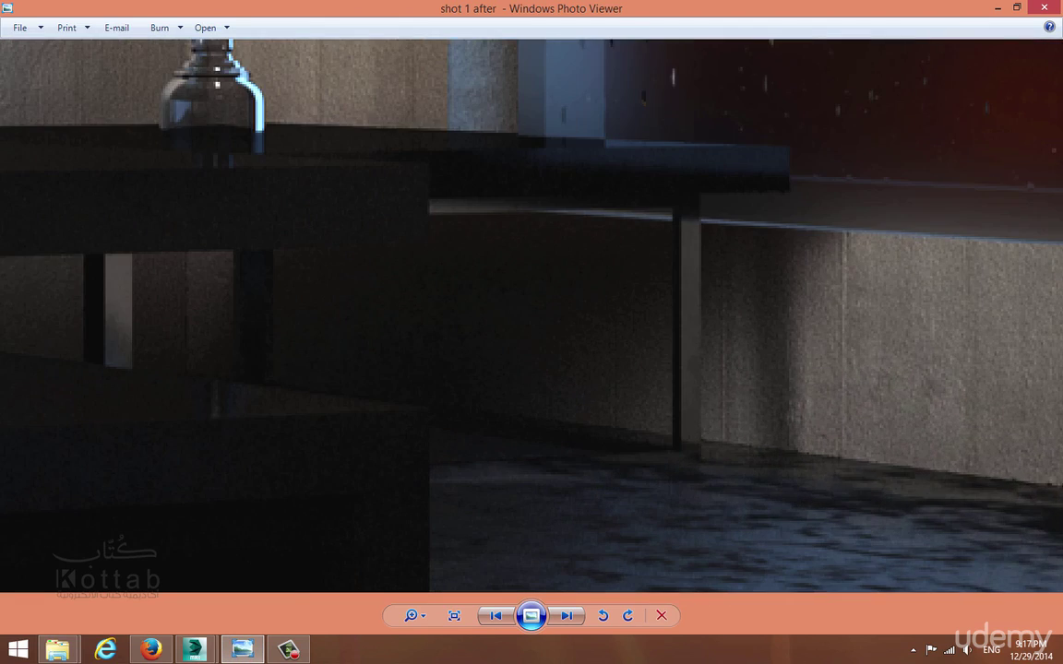
scroll(929, 467, down, 2)
scroll(928, 467, down, 4)
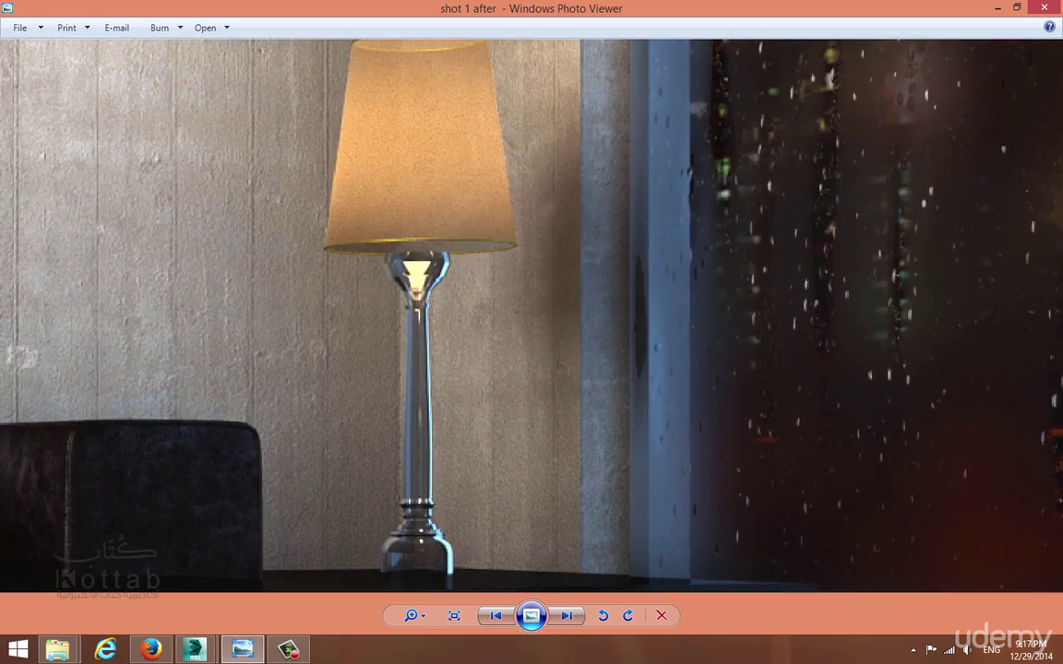
Examine the shading of the wall corner behind the lamp in the reference image, and return to 3ds Max
scroll(928, 467, up, 2)
scroll(744, 370, up, 1)
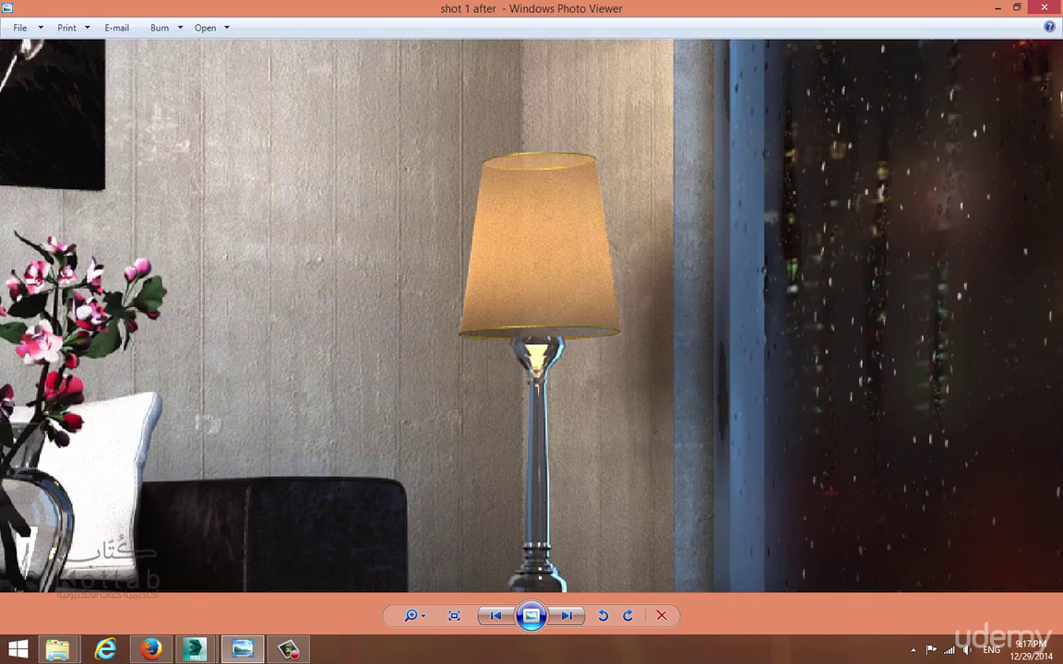
scroll(672, 482, up, 2)
drag(517, 166, 535, 516)
drag(517, 231, 542, 454)
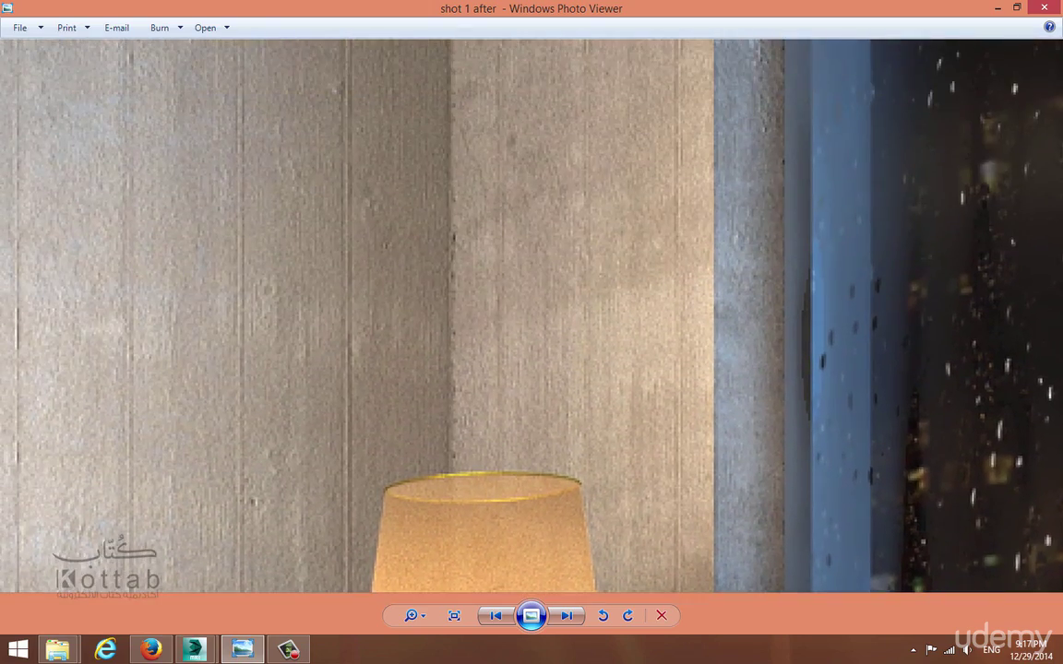
scroll(457, 183, down, 4)
scroll(532, 314, down, 3)
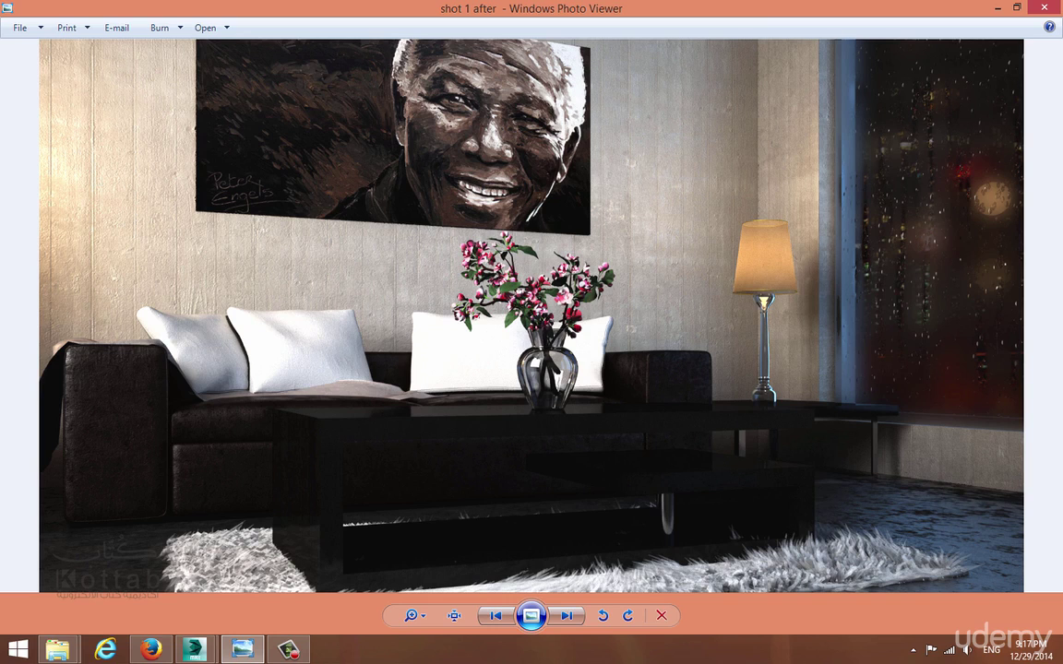
click(997, 7)
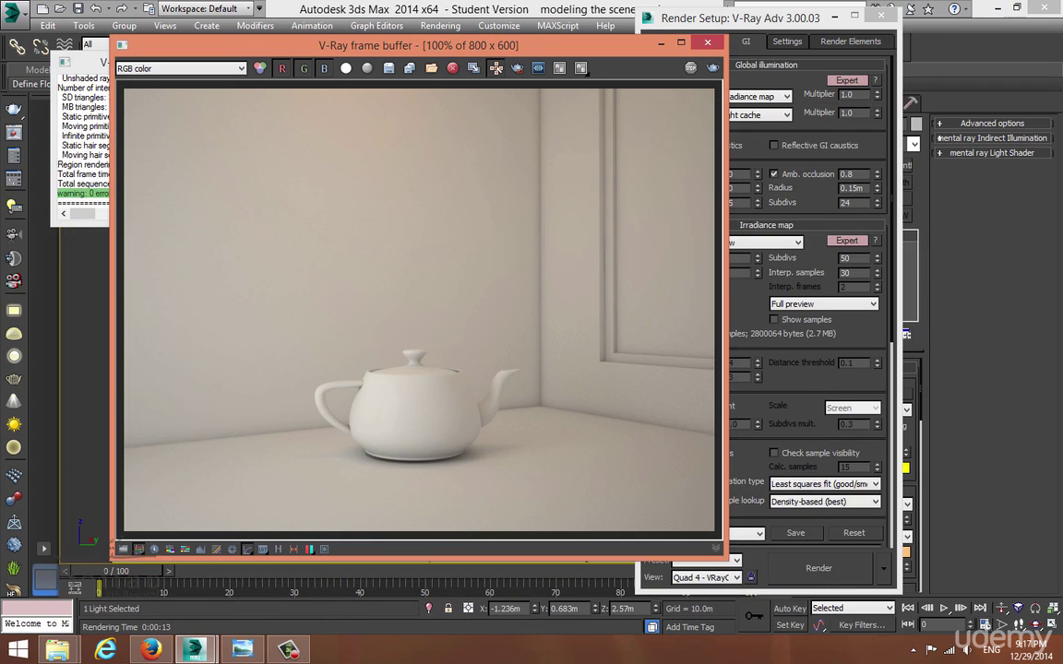
Set the ambient occlusion amount to 0.1 and render a tall, narrow region over the upper wall corner beside the window
double_click(850, 175)
text(0.1)
key(Return)
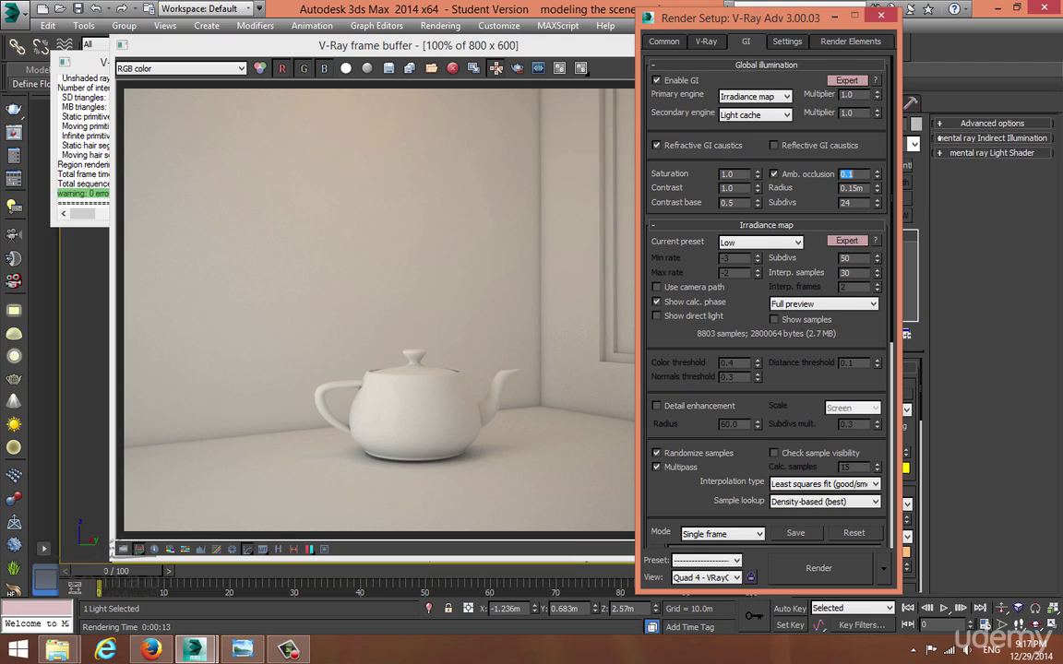
drag(518, 114, 566, 333)
key(shift+q)
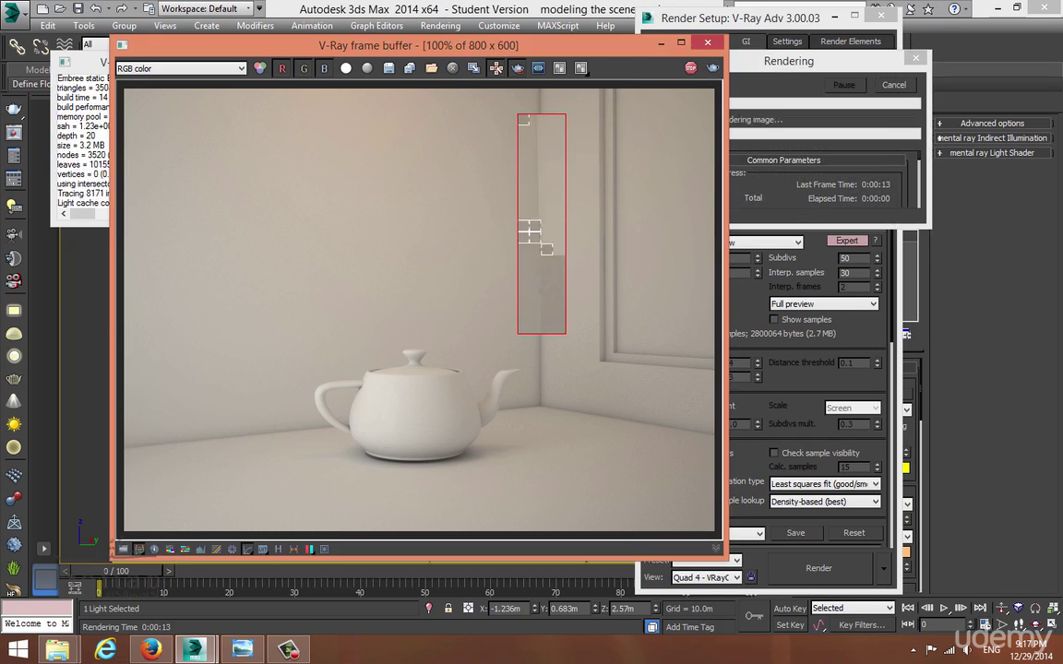
scroll(544, 242, up, 1)
scroll(544, 242, down, 1)
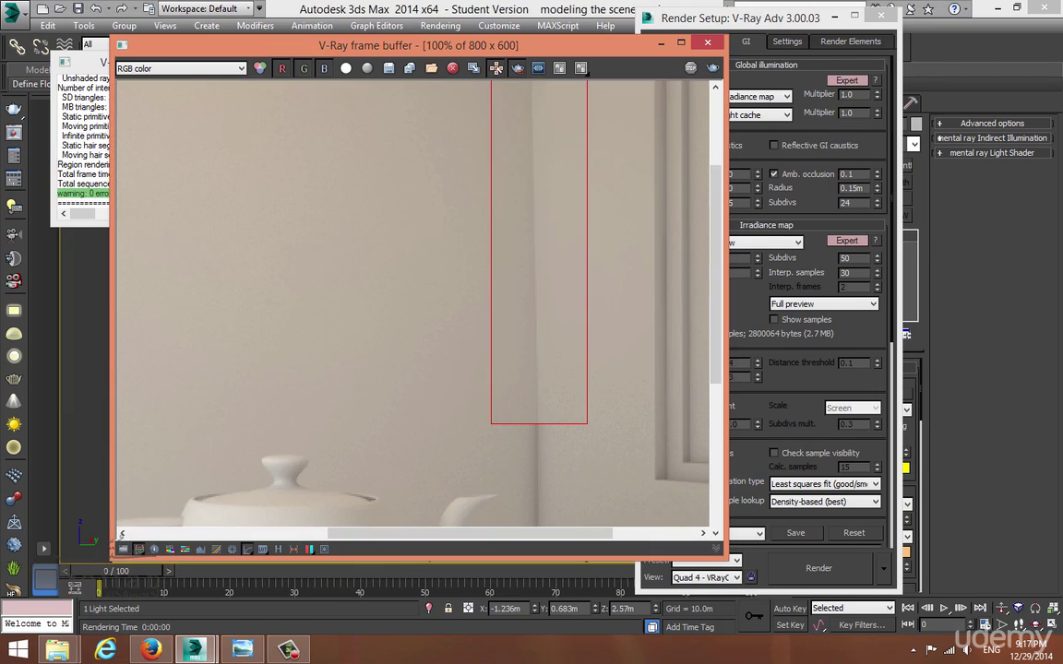
Set the ambient occlusion amount to 10 and render the wall corner region again
double_click(849, 174)
text(10)
key(Return)
click(596, 47)
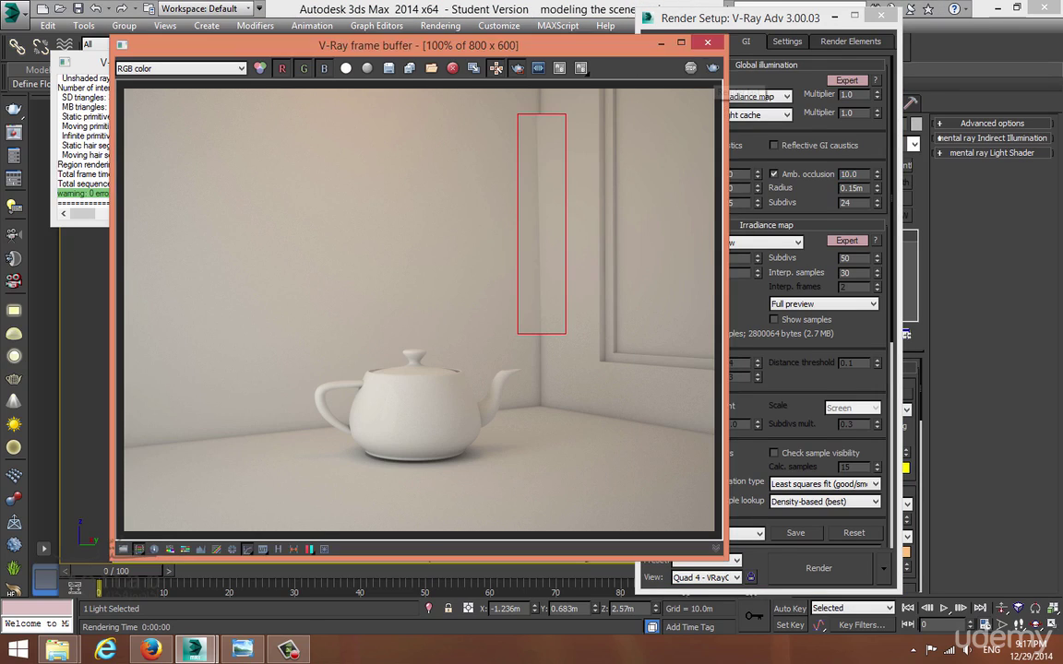
click(713, 68)
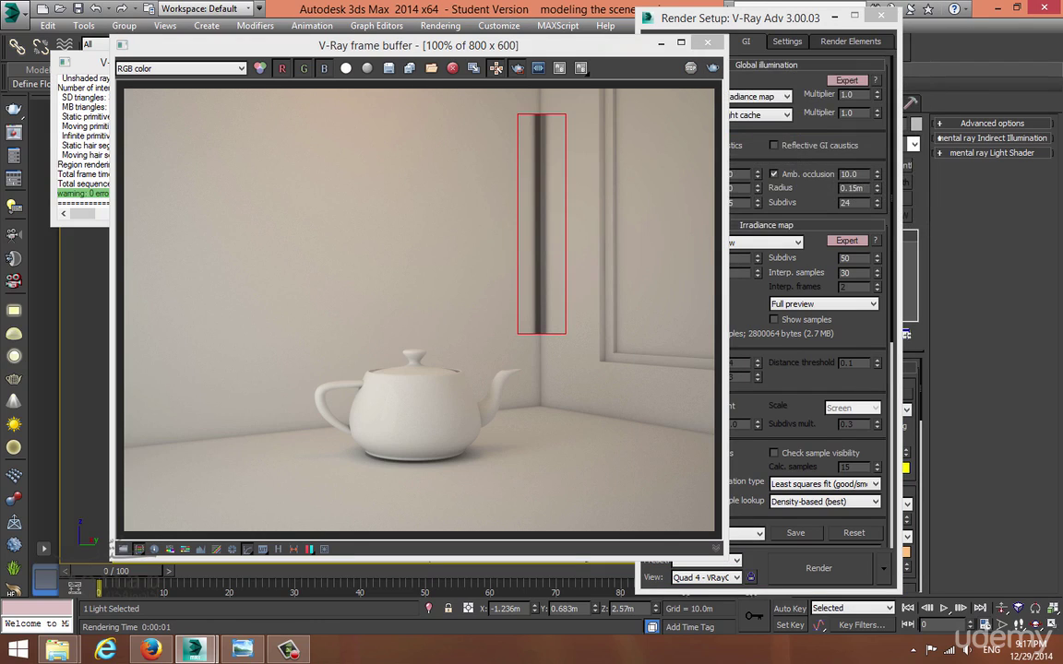
Set the ambient occlusion amount to 0.5 with 16 subdivisions and render the wall corner region
double_click(849, 175)
text(0.5)
key(Return)
double_click(846, 203)
text(16)
key(Return)
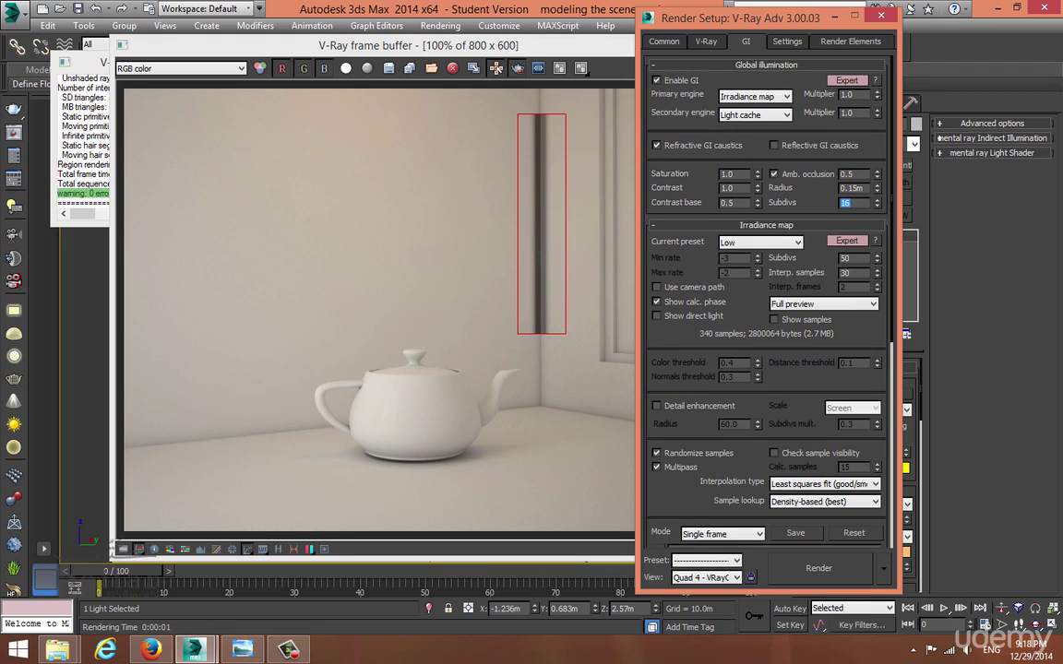
click(600, 46)
click(713, 68)
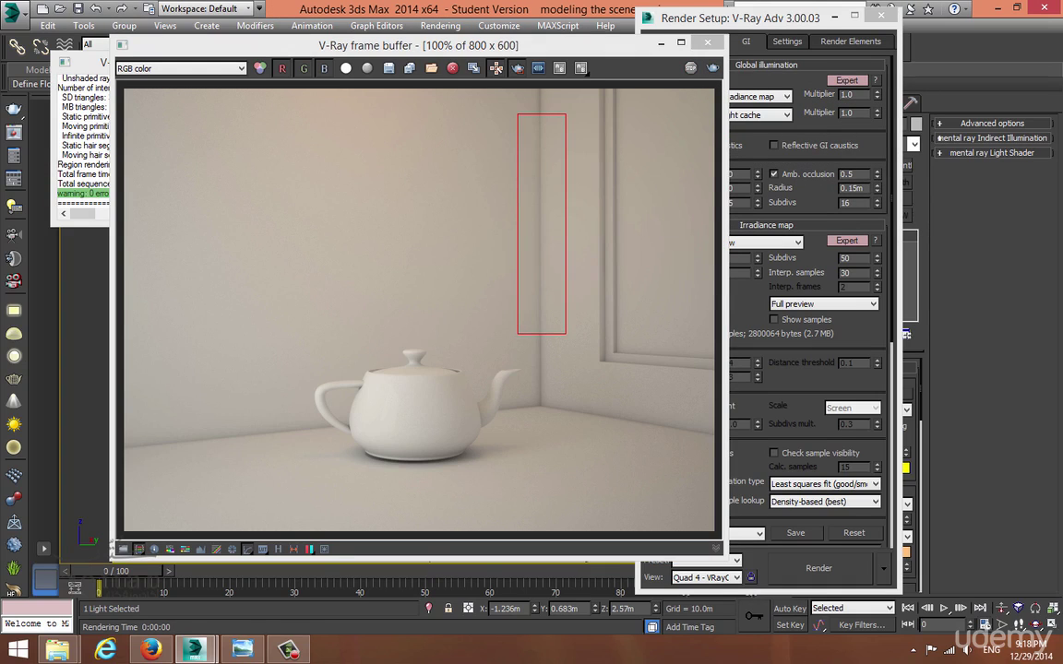
Turn off region rendering, render the full frame, inspect the teapot up close, and close the V-Ray frame buffer
click(518, 68)
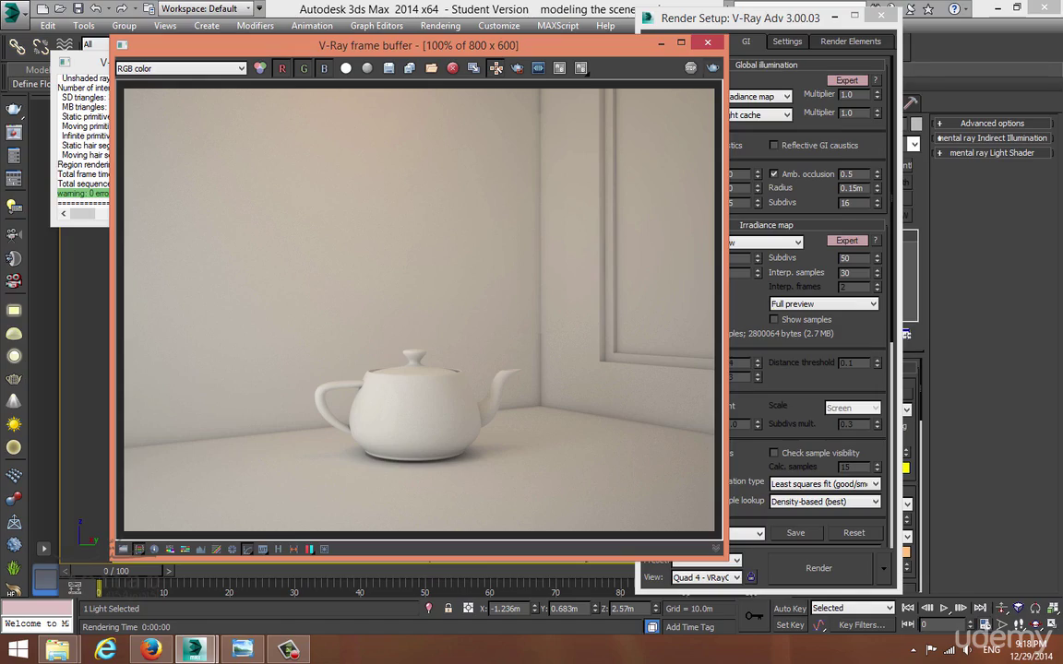
click(713, 68)
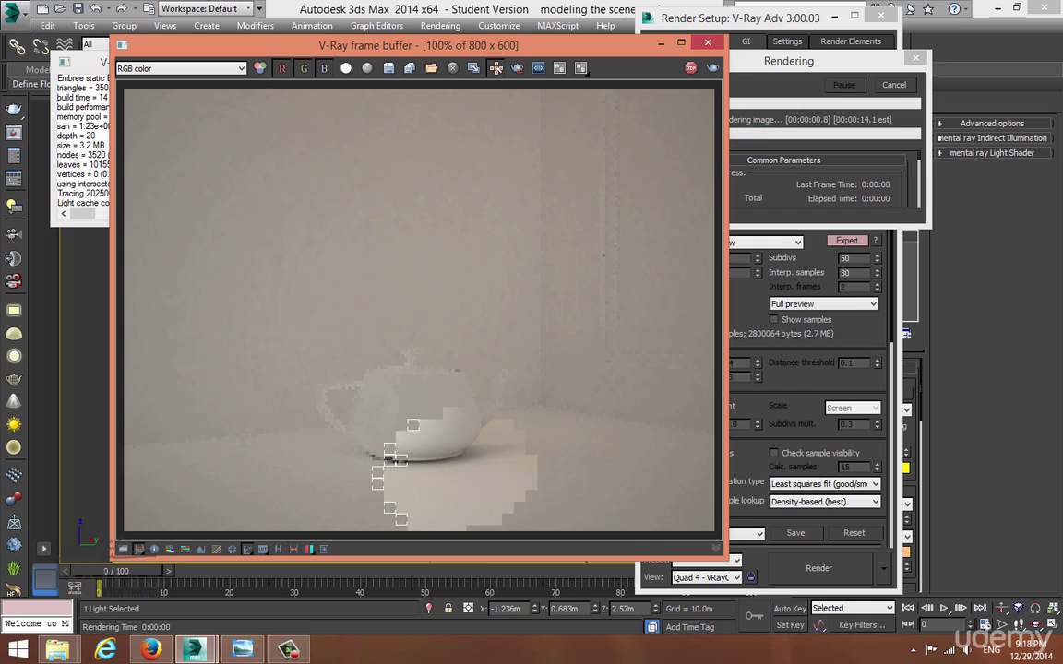
scroll(395, 459, up, 1)
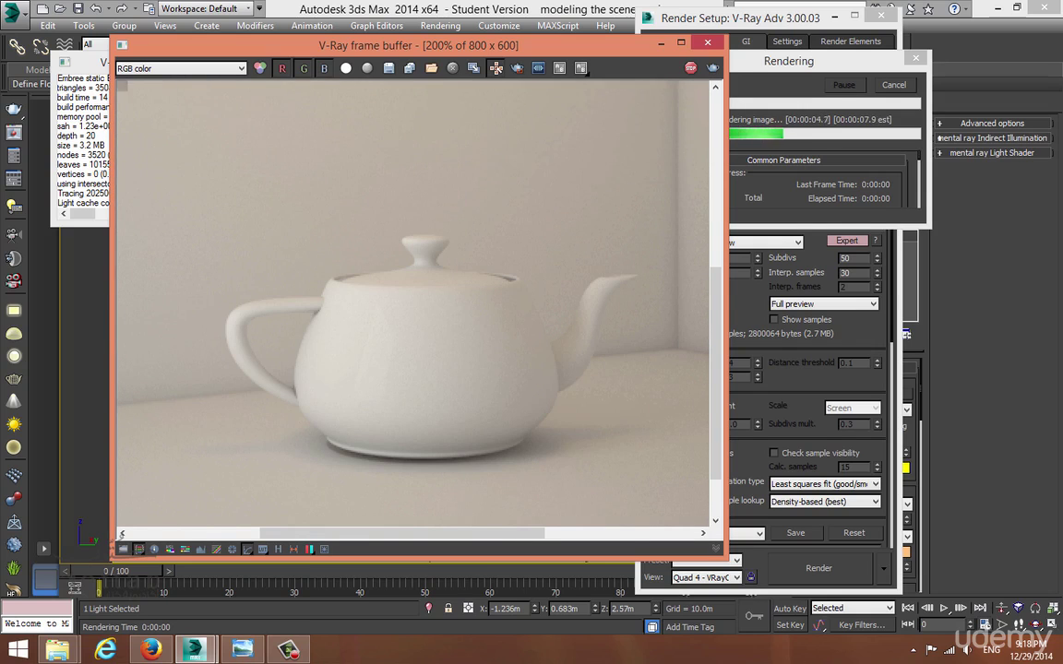
scroll(401, 465, down, 1)
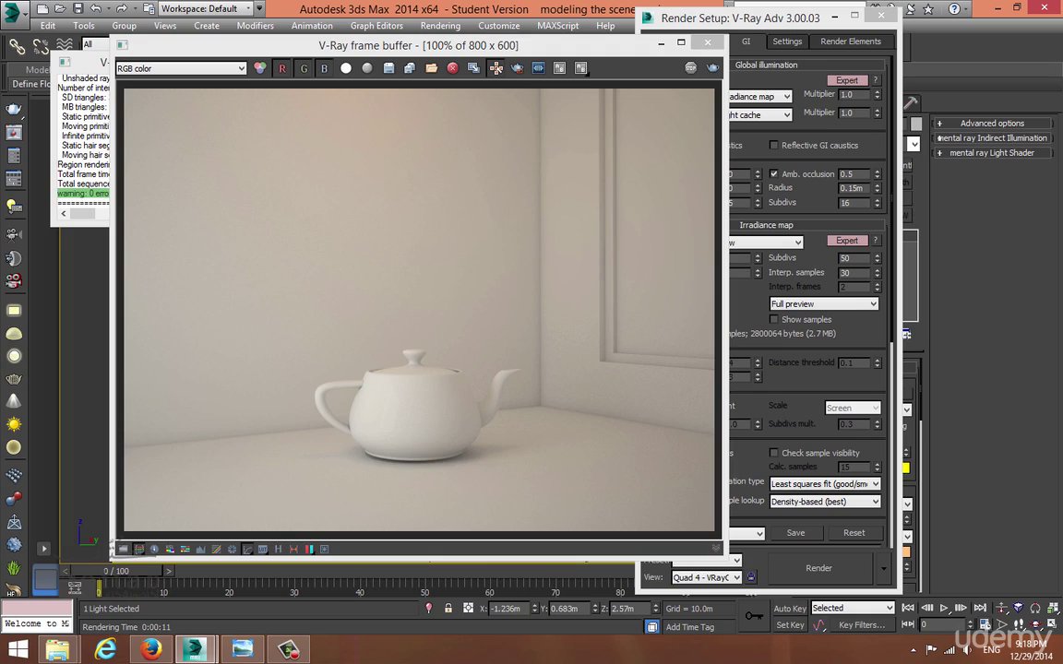
click(708, 42)
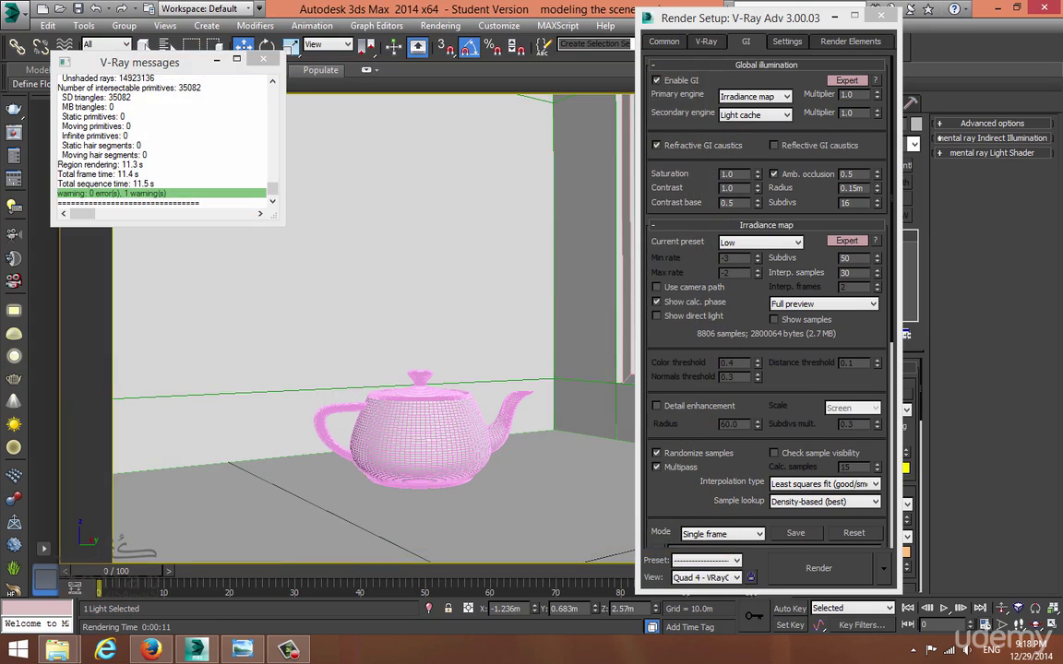